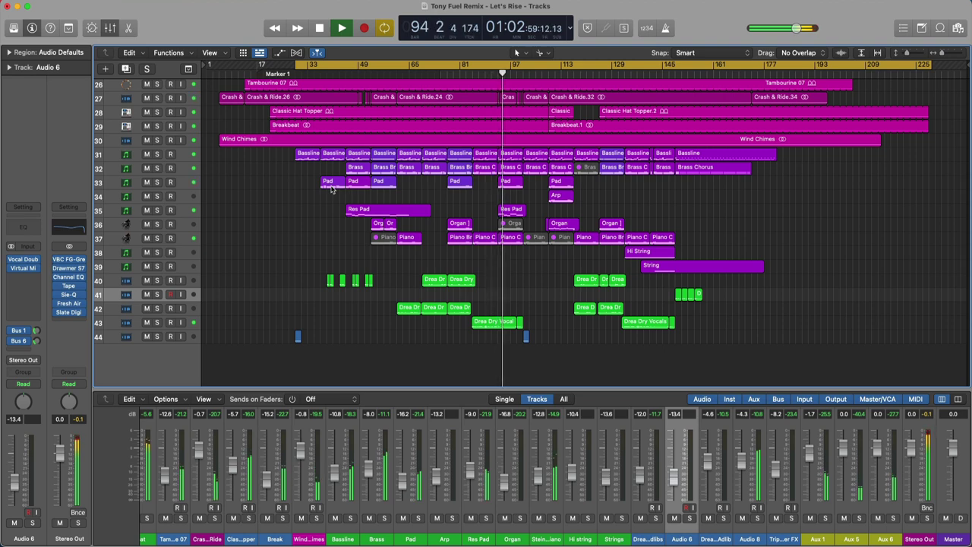
# - Stop playback and scroll up so the Beat track sits at the top of the track list
pyautogui.press('space')
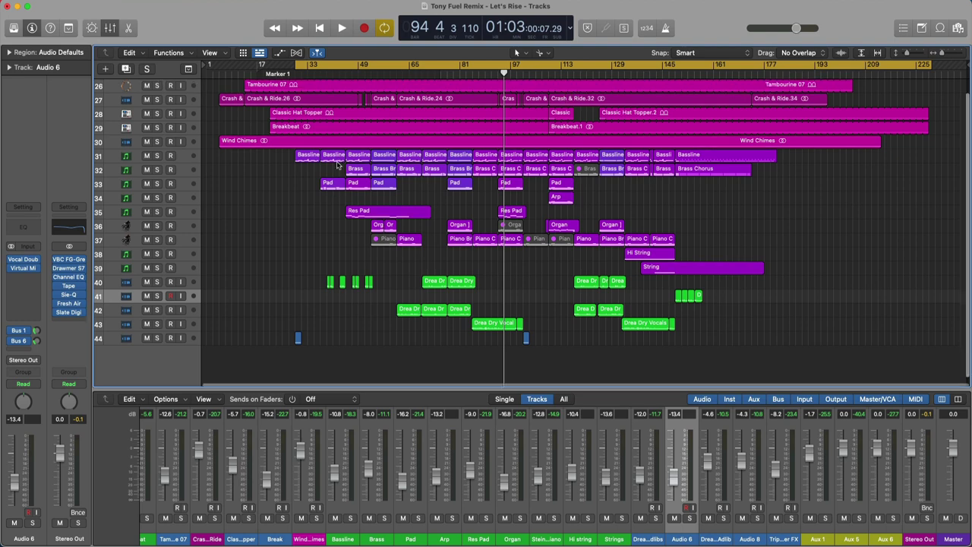
pyautogui.scroll(1, 228, 137)
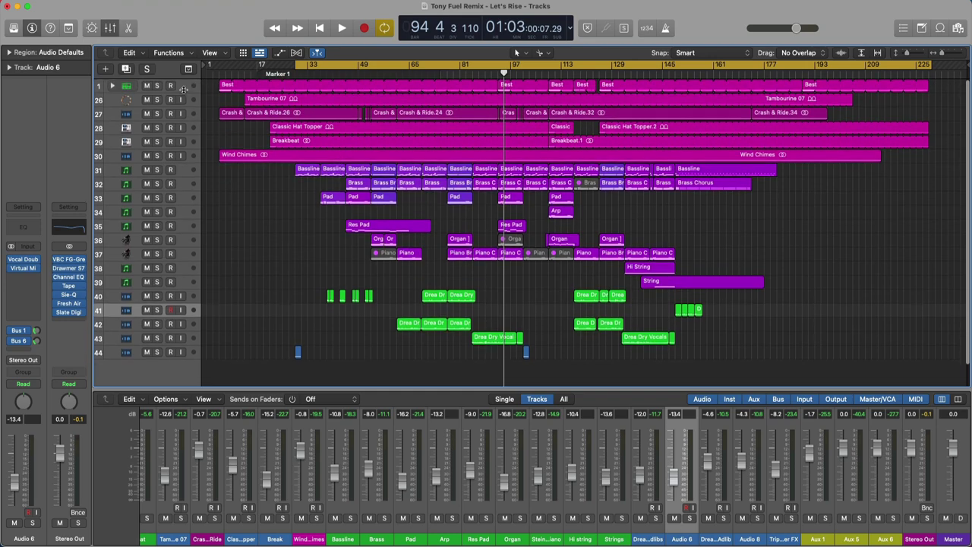
# - Solo the Beat track and play it from around bar 29
pyautogui.click(183, 88)
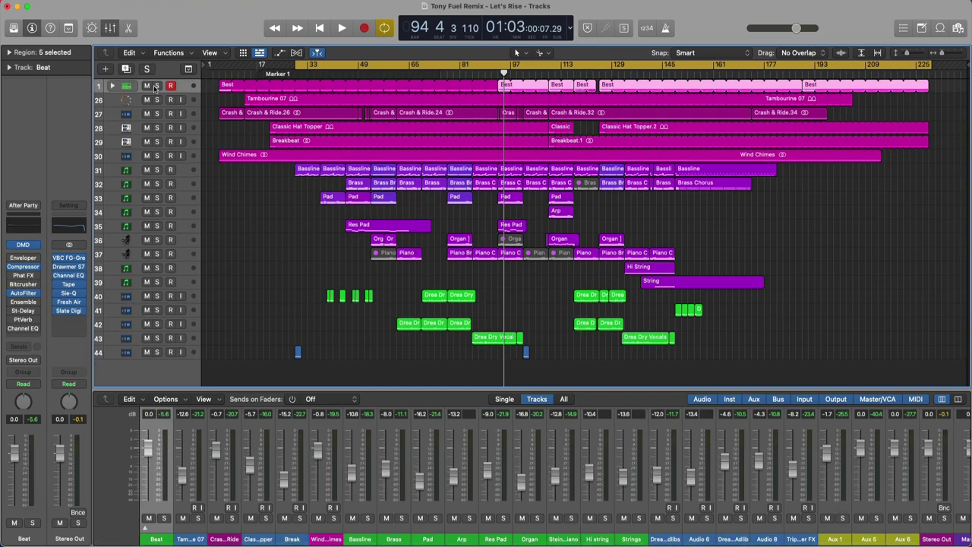
pyautogui.click(156, 85)
pyautogui.click(304, 106)
pyautogui.press('space')
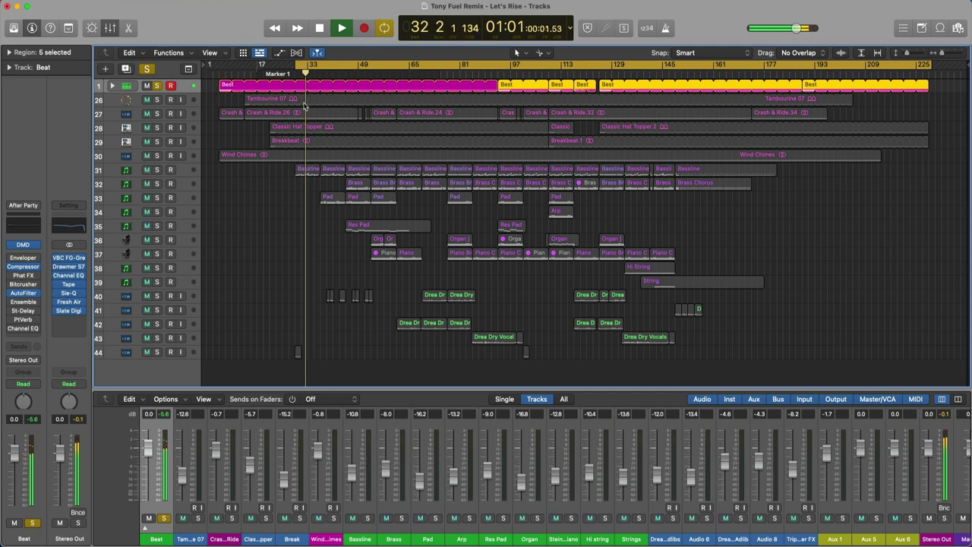
# - Expand the Beat drum stack into its kit pieces and briefly inspect Drum Machine Designer
pyautogui.click(145, 528)
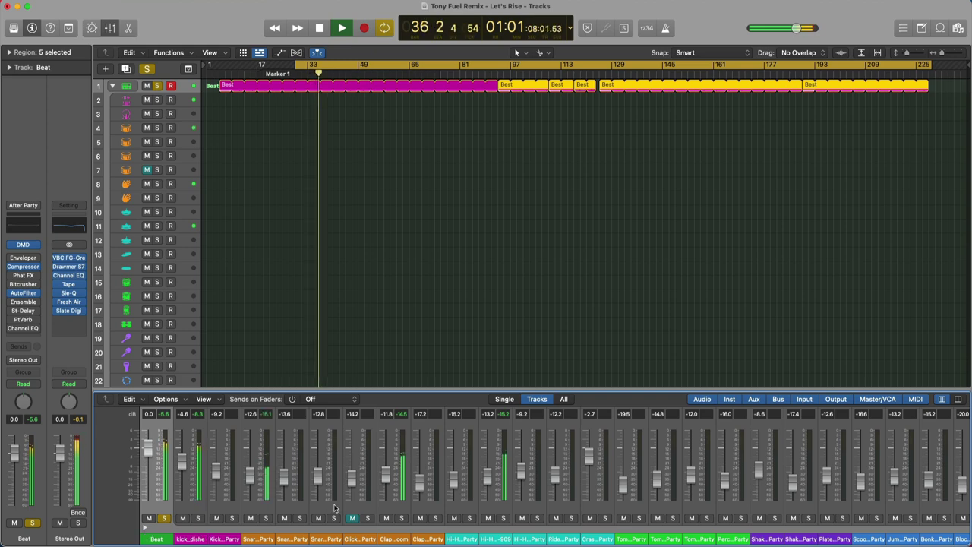
pyautogui.click(22, 248)
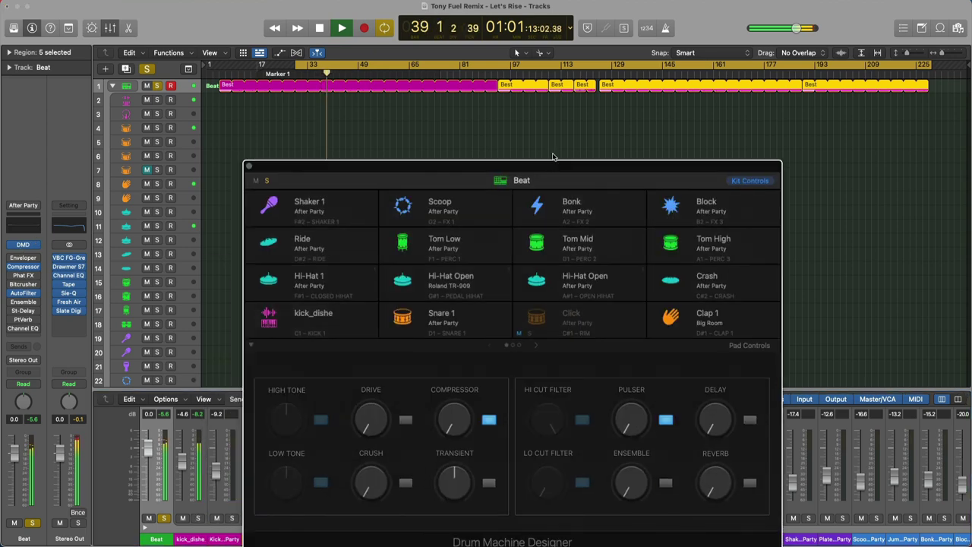
pyautogui.moveTo(553, 157); pyautogui.dragTo(552, 80)
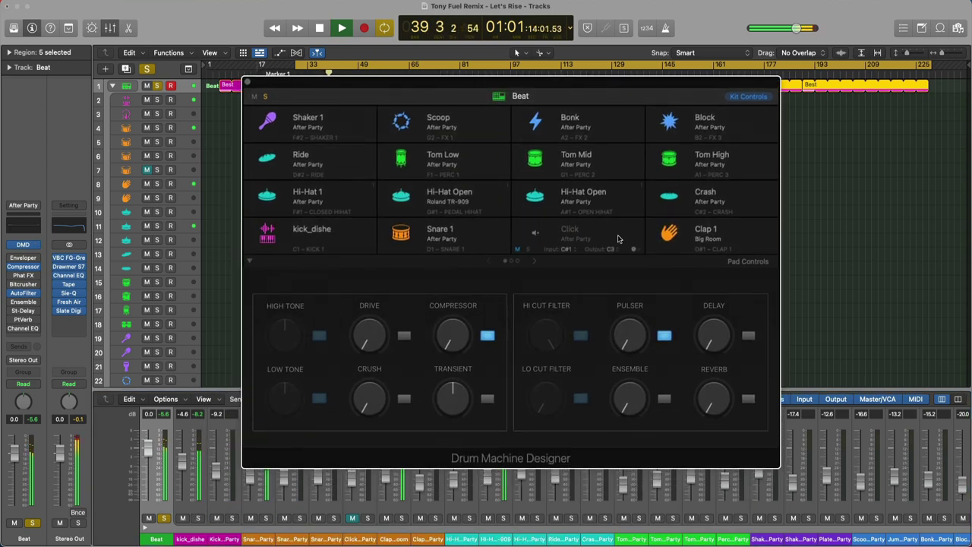
pyautogui.click(248, 82)
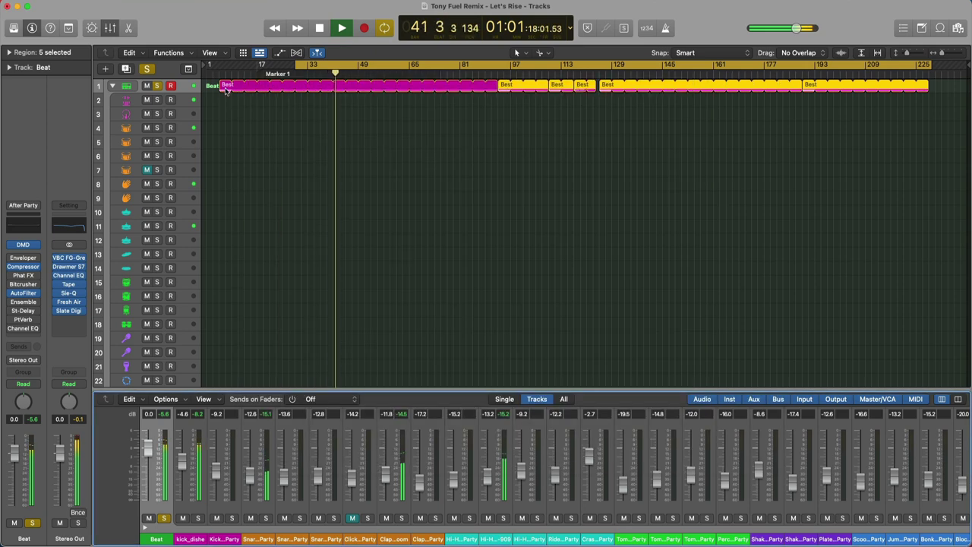
# - Open the first Beat region in an enlarged Piano Roll showing its 52 notes
pyautogui.doubleClick(225, 86)
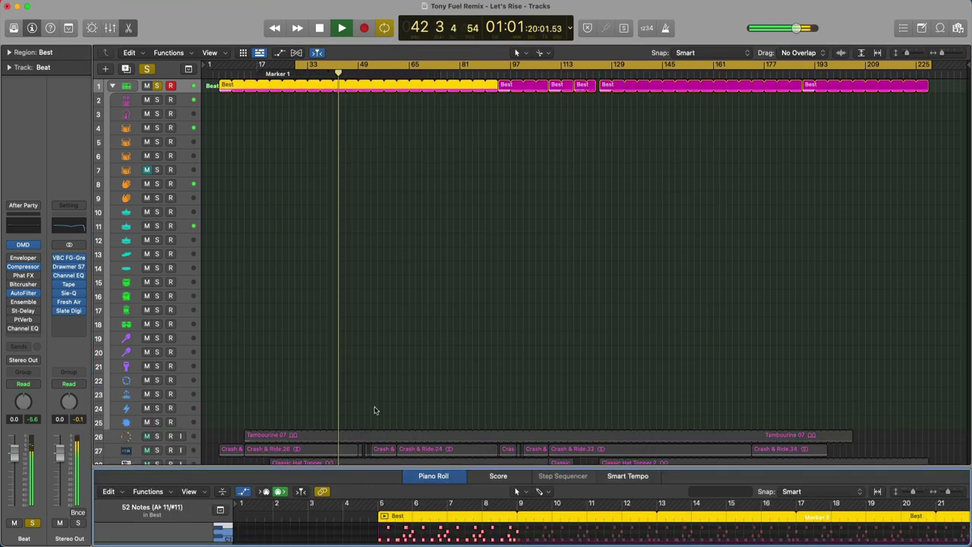
pyautogui.moveTo(364, 465); pyautogui.dragTo(379, 252)
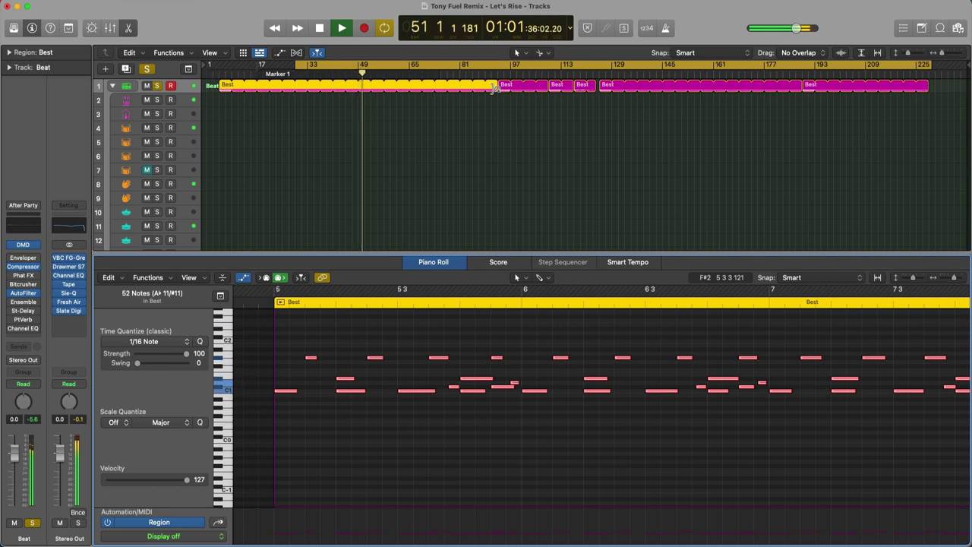
# - Collapse the drum stack, solo Tambourine and Crash & Ride, and view their audio regions
pyautogui.click(112, 87)
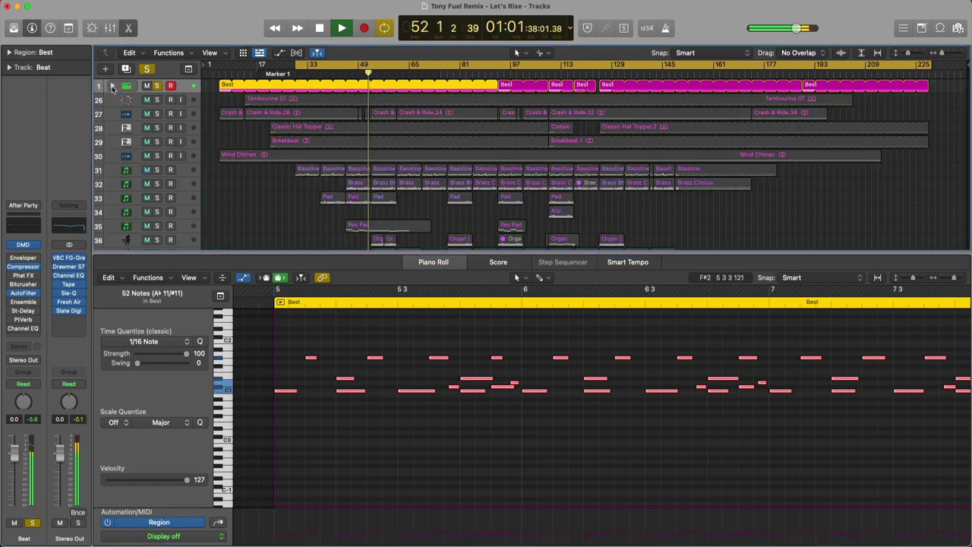
pyautogui.click(157, 100)
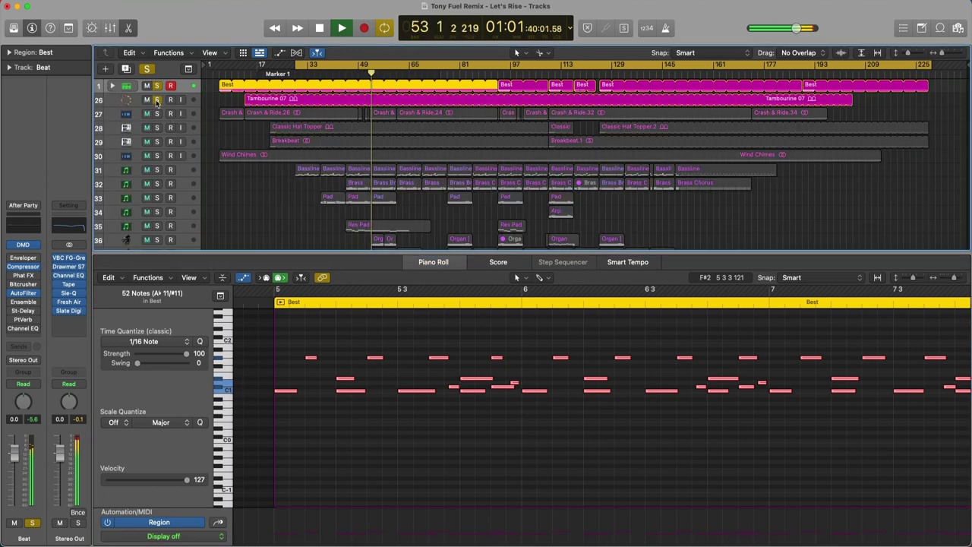
pyautogui.click(257, 102)
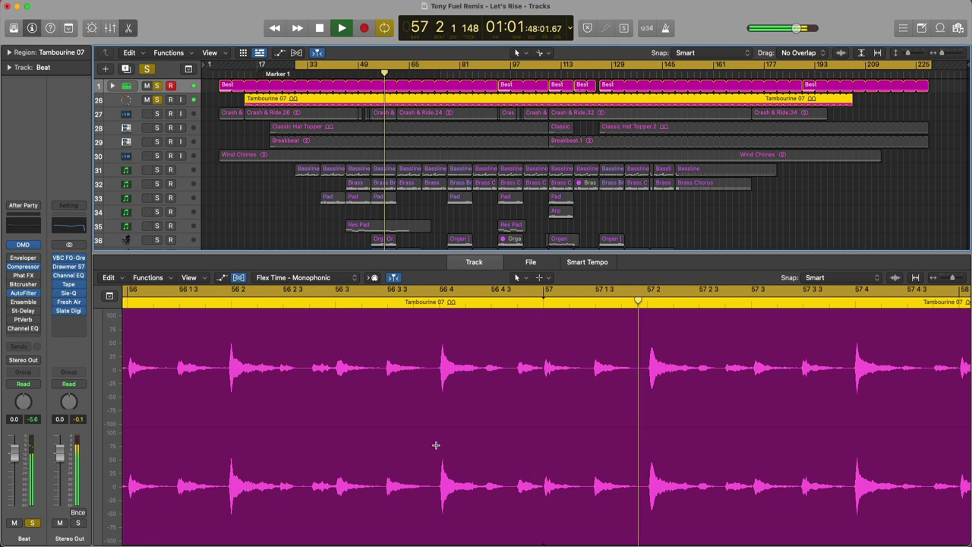
pyautogui.click(158, 114)
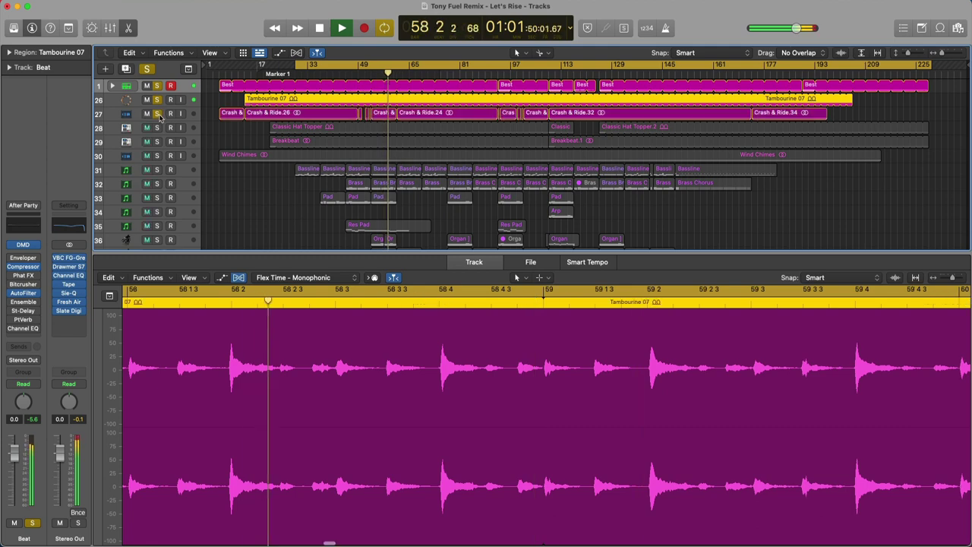
pyautogui.click(196, 114)
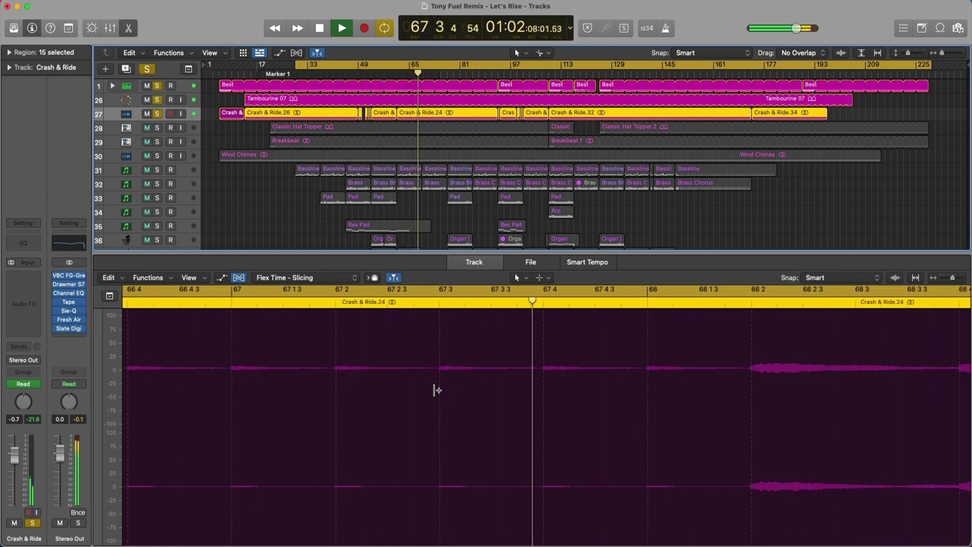
# - Solo the Classic Hat Topper track and select its regions after the playhead
pyautogui.click(157, 128)
pyautogui.click(163, 129)
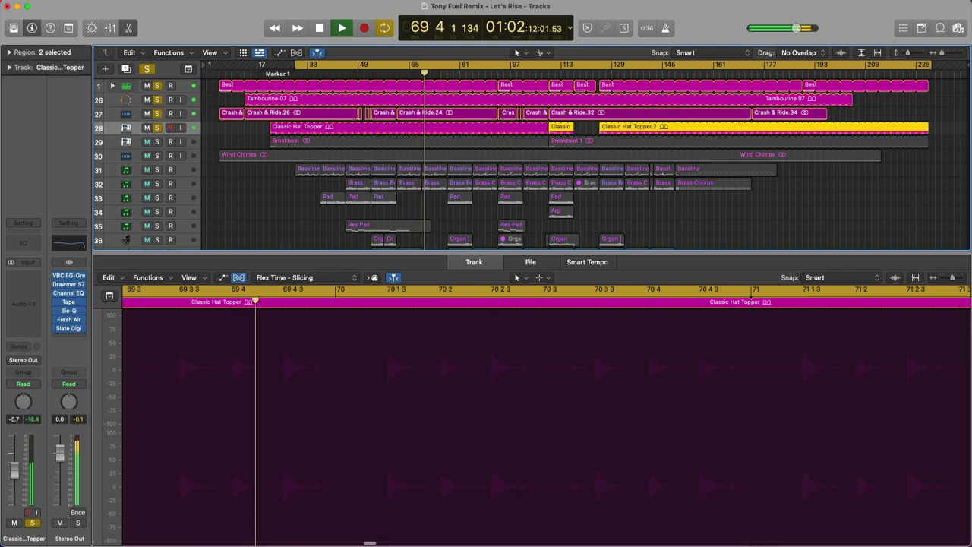
pyautogui.click(273, 130)
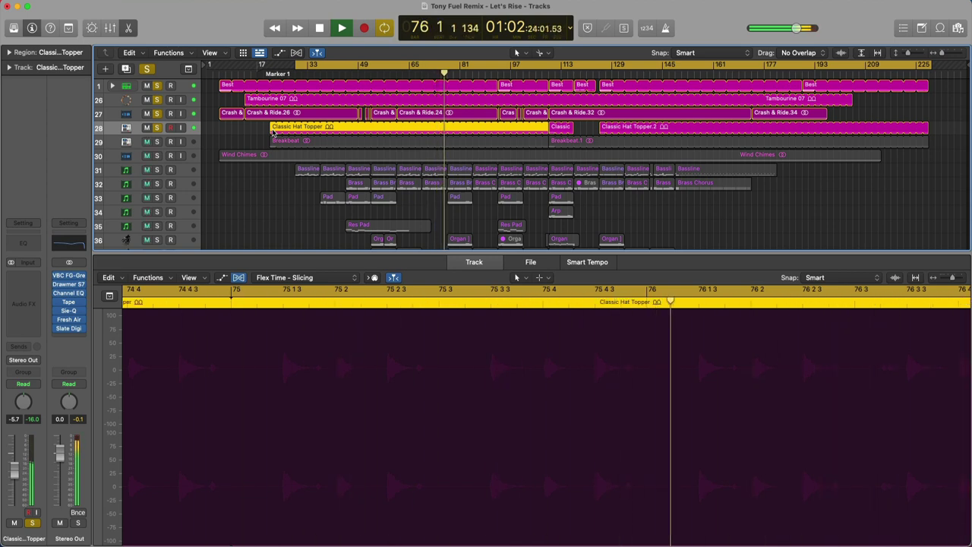
pyautogui.hotkey('shift', 'f')
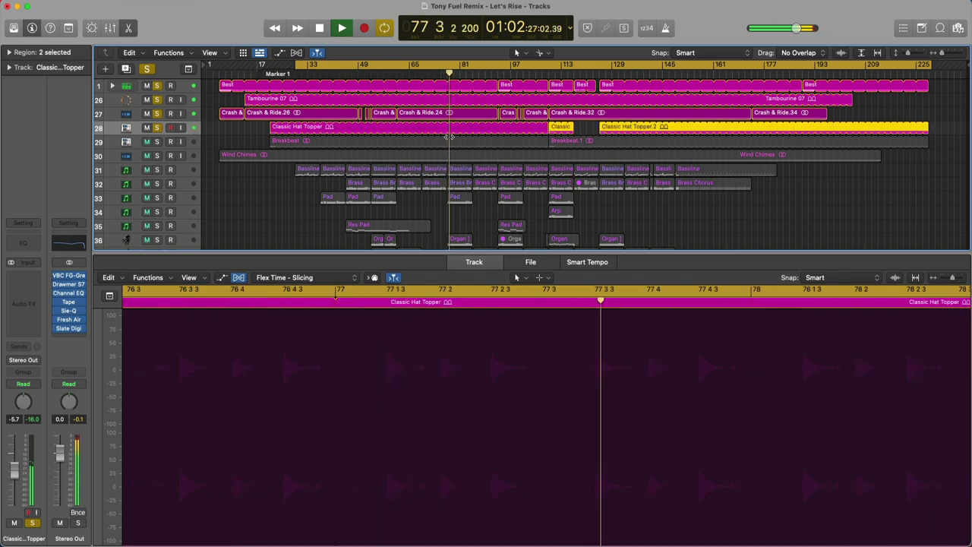
# - Clear all solos and play the Classic Hat Topper alone from bar 62
pyautogui.press('space')
pyautogui.click(148, 69)
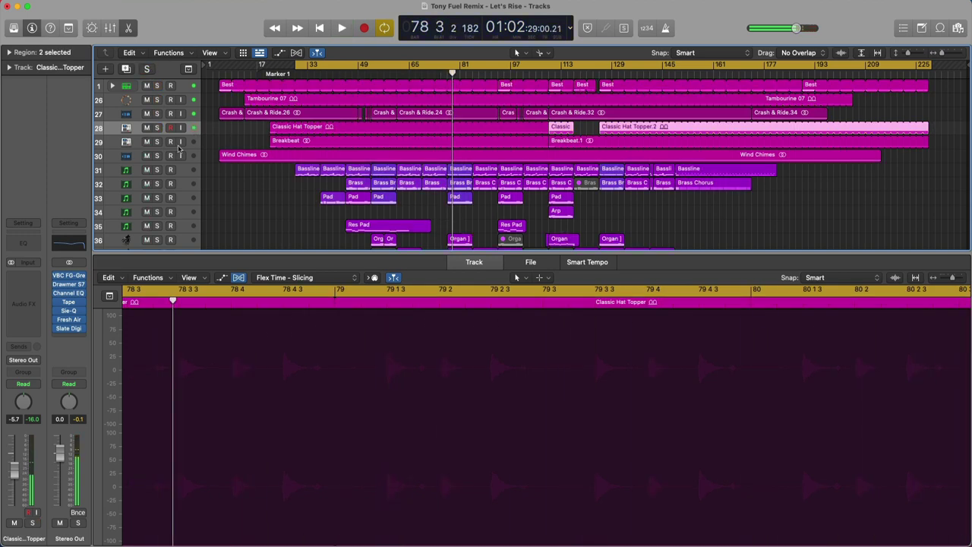
pyautogui.click(158, 129)
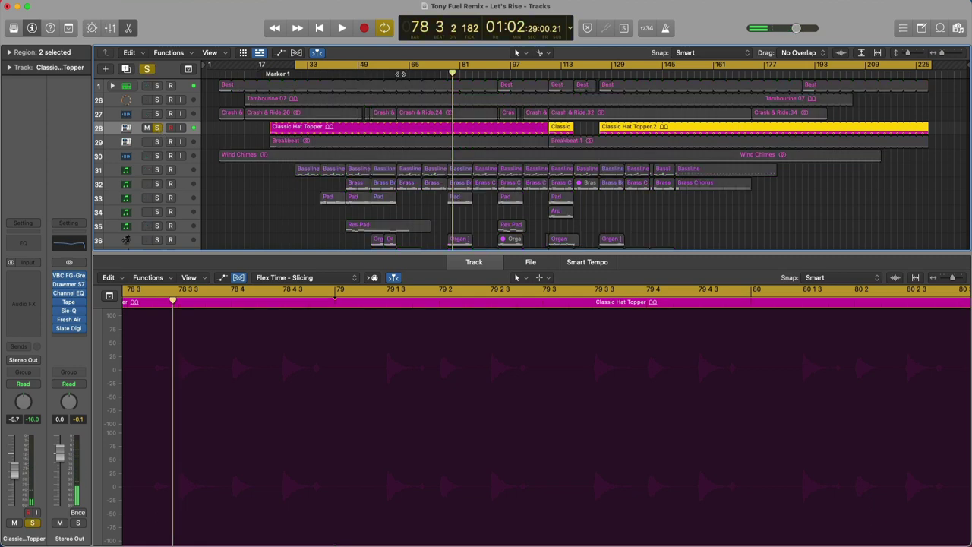
pyautogui.click(401, 74)
pyautogui.press('space')
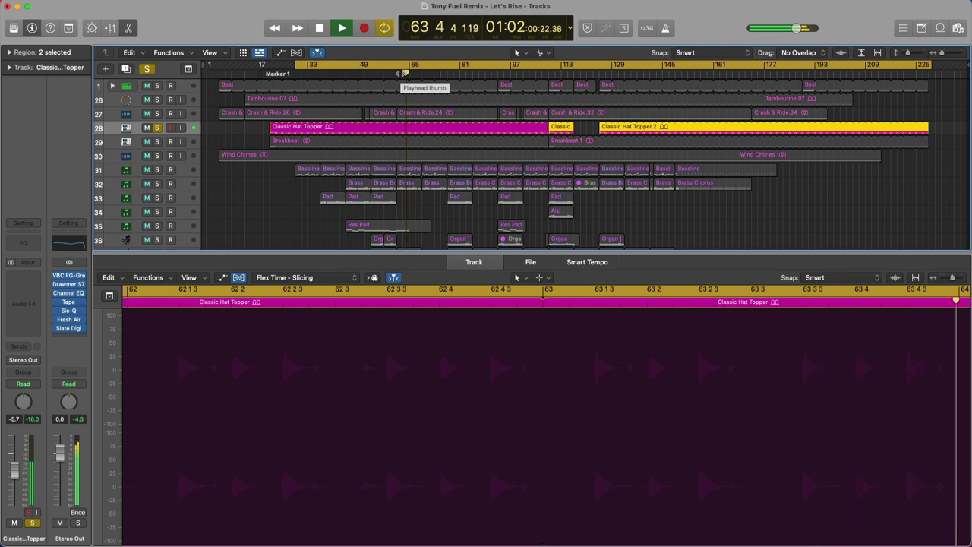
# - Solo Beat, Tambourine, Crash & Ride, Classic Hat Topper and Break, play from bar 60, and select Breakbeat.1
pyautogui.press('space')
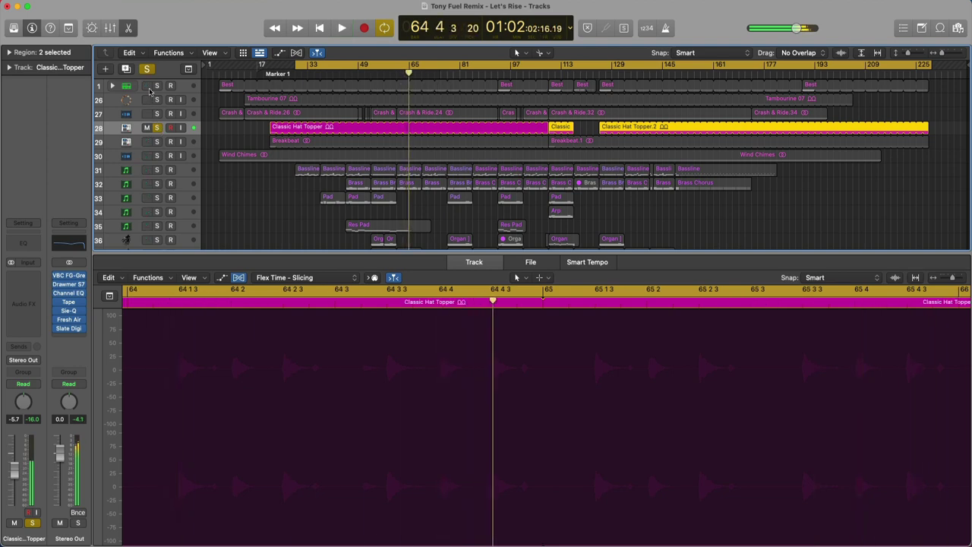
pyautogui.click(146, 68)
pyautogui.click(157, 85)
pyautogui.click(157, 100)
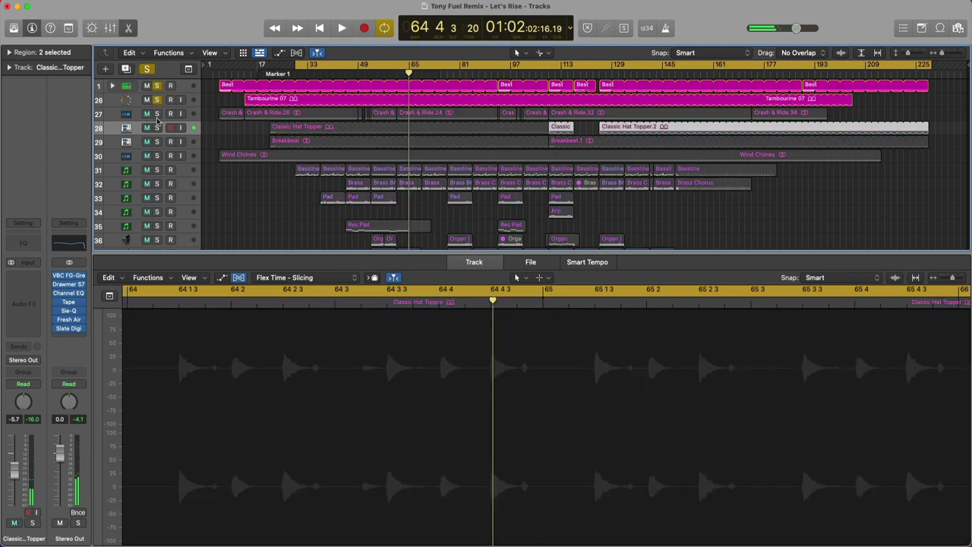
pyautogui.click(157, 113)
pyautogui.click(157, 127)
pyautogui.click(157, 142)
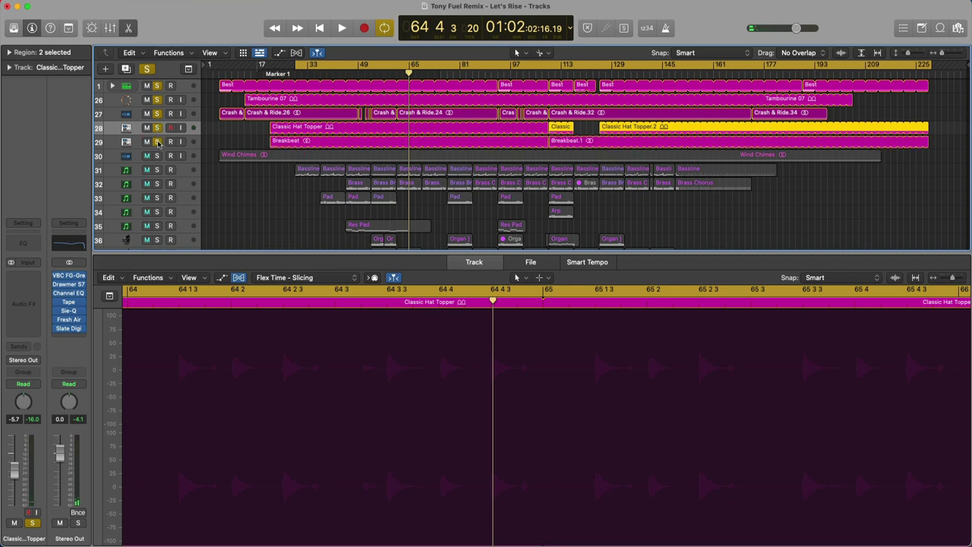
pyautogui.click(392, 73)
pyautogui.press('space')
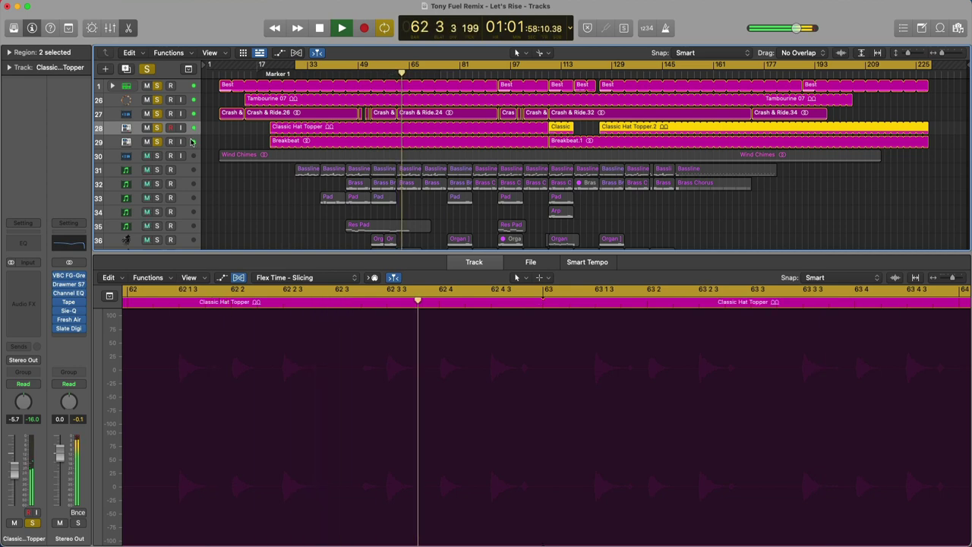
pyautogui.press('Down')
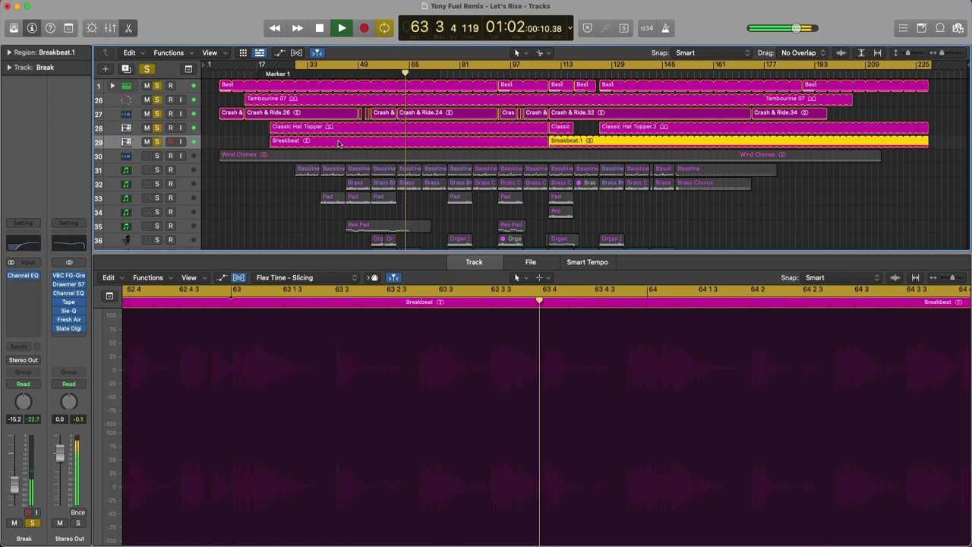
# - Check the Break track's Channel EQ, then stop playback
pyautogui.click(32, 247)
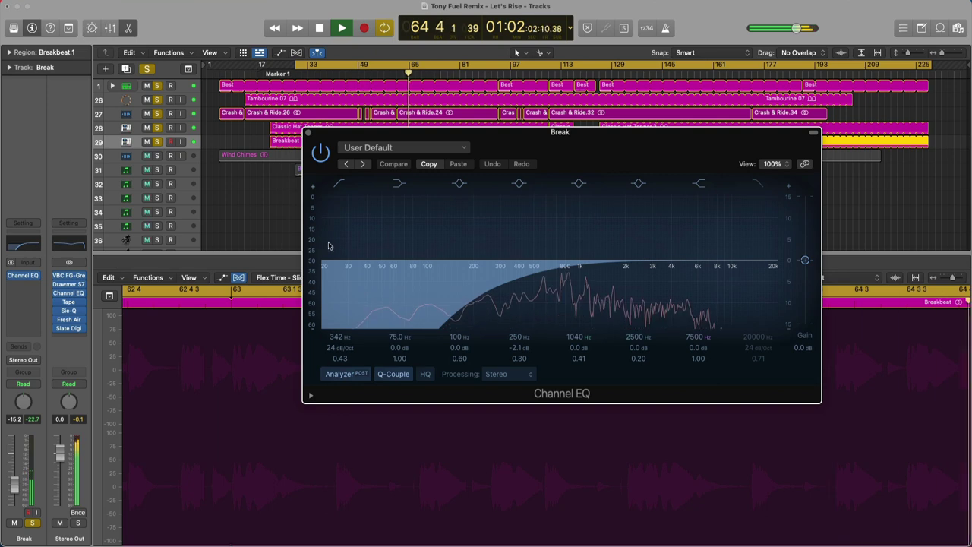
pyautogui.click(307, 132)
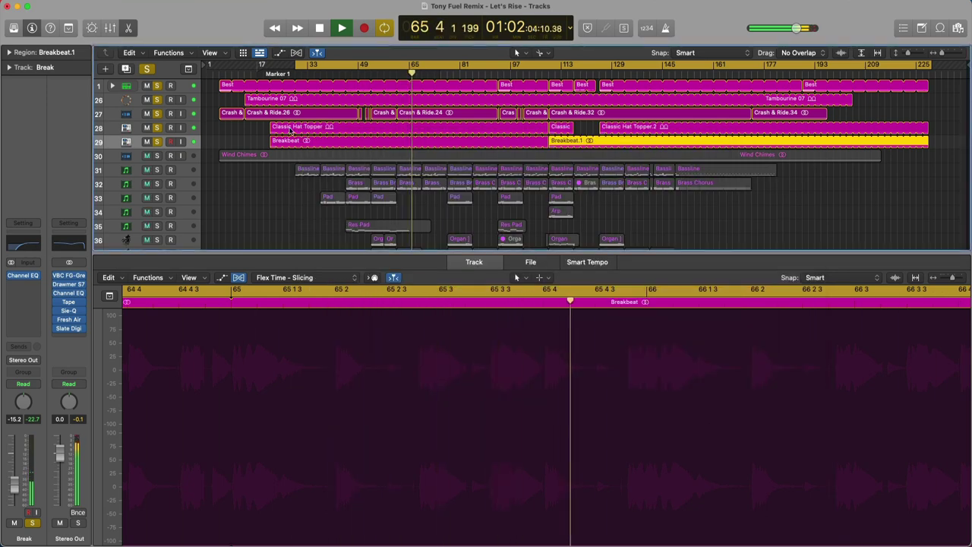
pyautogui.press('space')
# - Play the soloed Breakbeat track from about bar 48, then stop and unsolo it
pyautogui.click(147, 69)
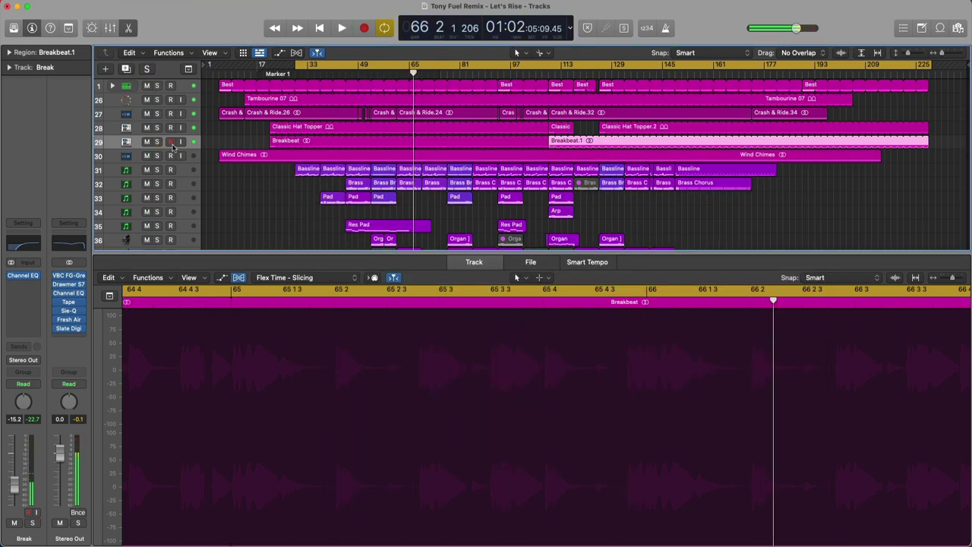
pyautogui.click(157, 141)
pyautogui.click(360, 69)
pyautogui.press('space')
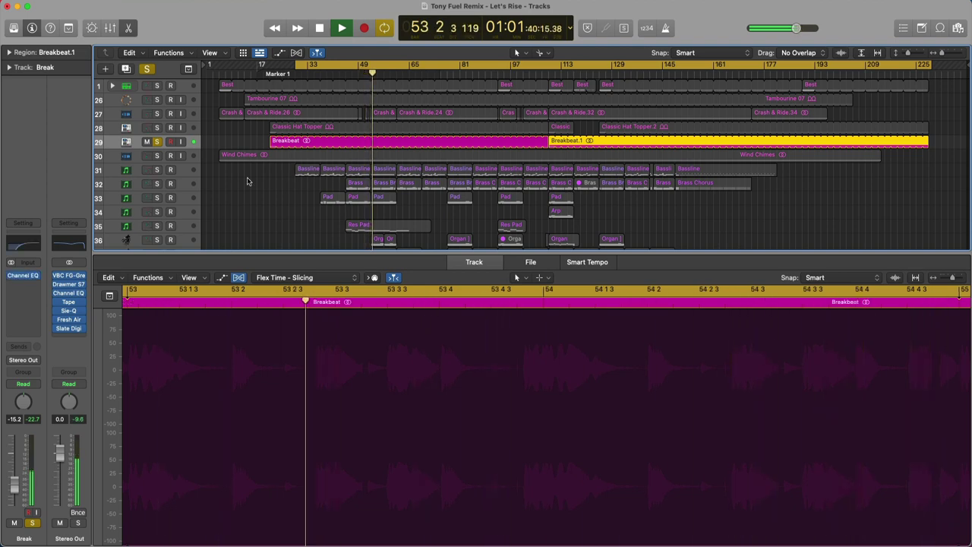
pyautogui.press('space')
pyautogui.click(156, 142)
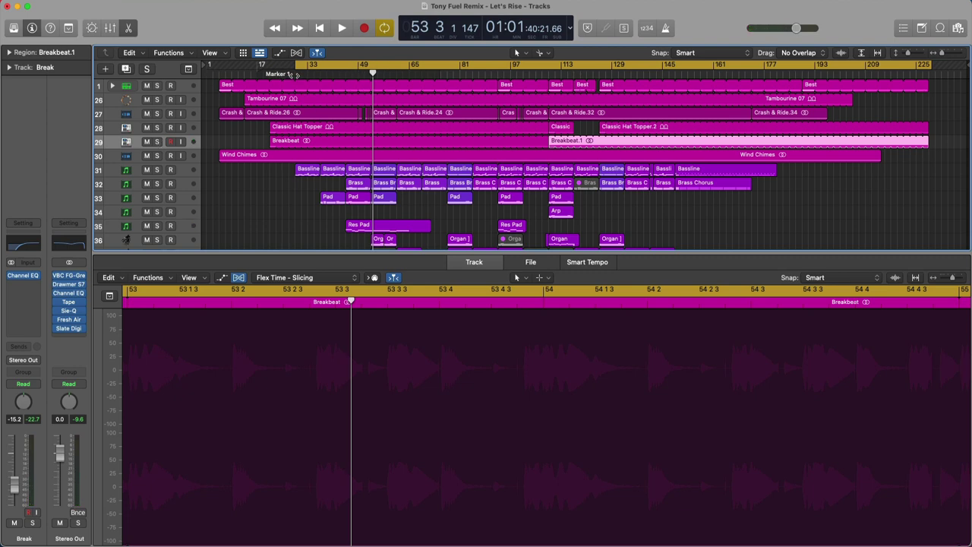
# - Play from about bar 28 and heighten the Wind Chimes track to show its waveform
pyautogui.click(289, 75)
pyautogui.press('space')
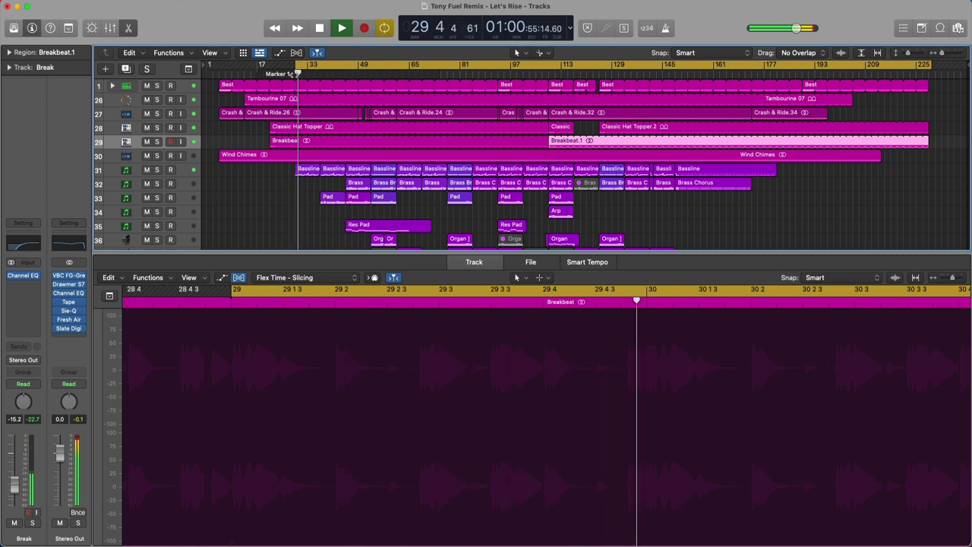
pyautogui.click(294, 156)
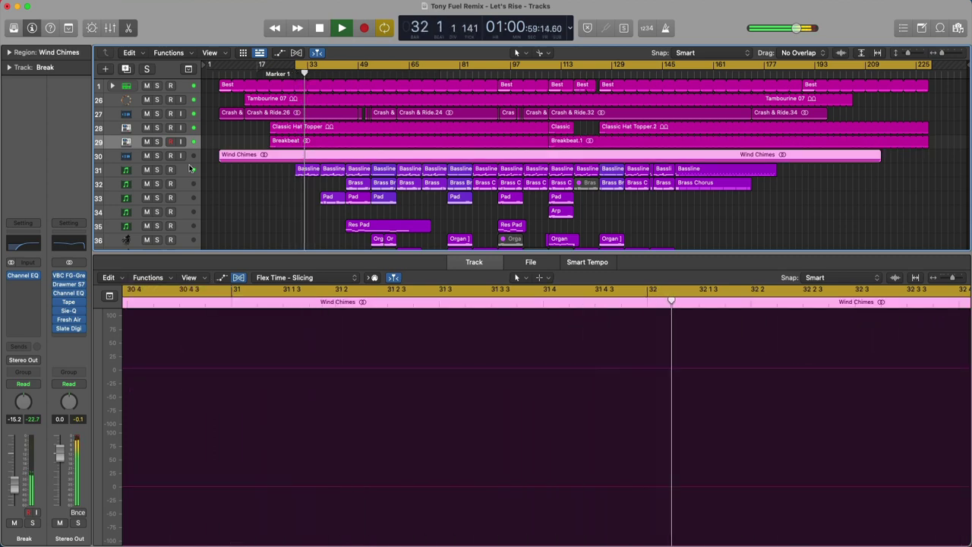
pyautogui.moveTo(188, 163); pyautogui.dragTo(200, 213)
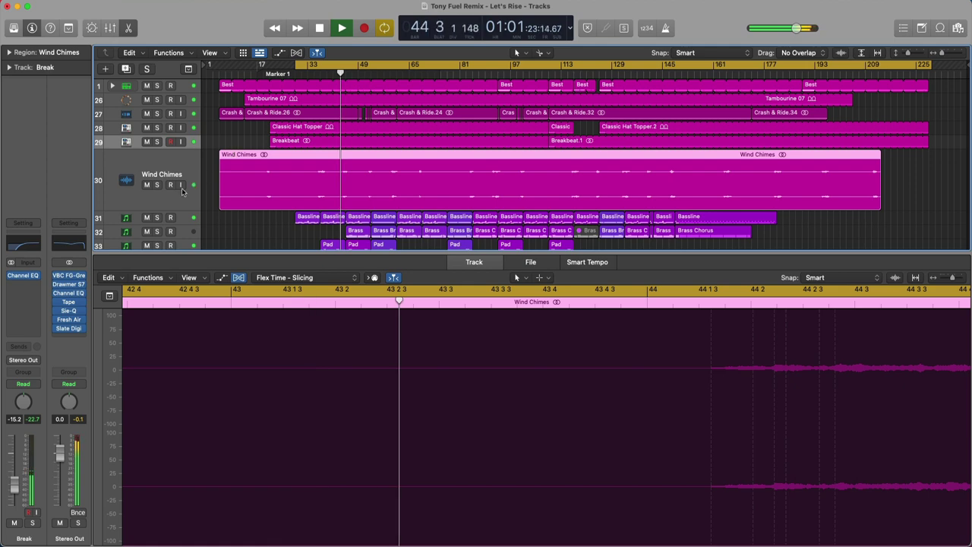
# - Open the Bassline's Reaktor 6 Razor 'Barnaby' instrument and solo the Bassline track
pyautogui.click(190, 217)
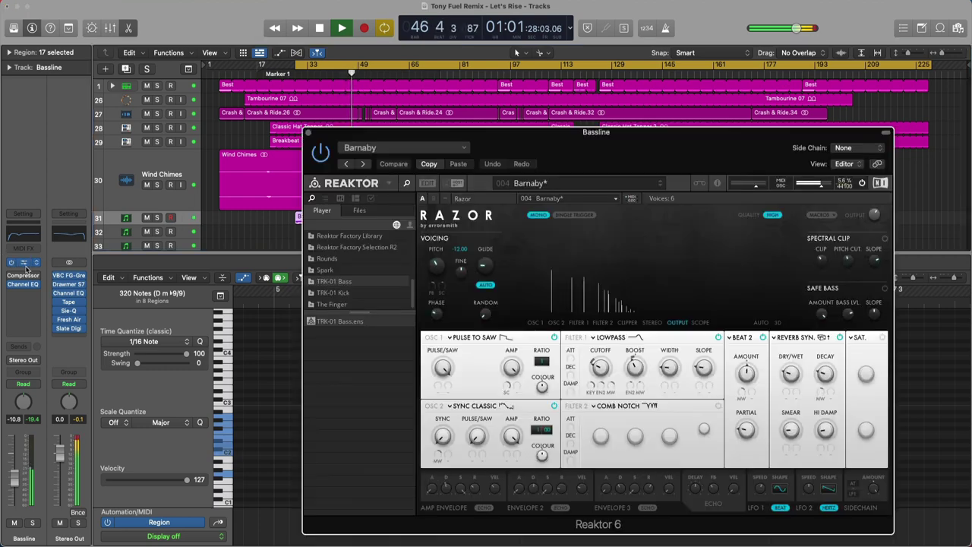
pyautogui.click(25, 263)
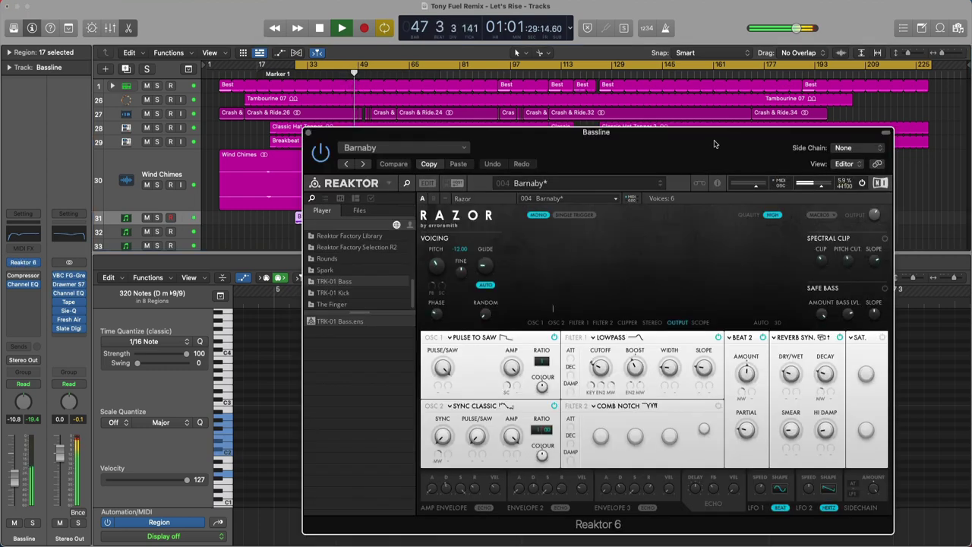
pyautogui.moveTo(714, 143); pyautogui.dragTo(625, 98)
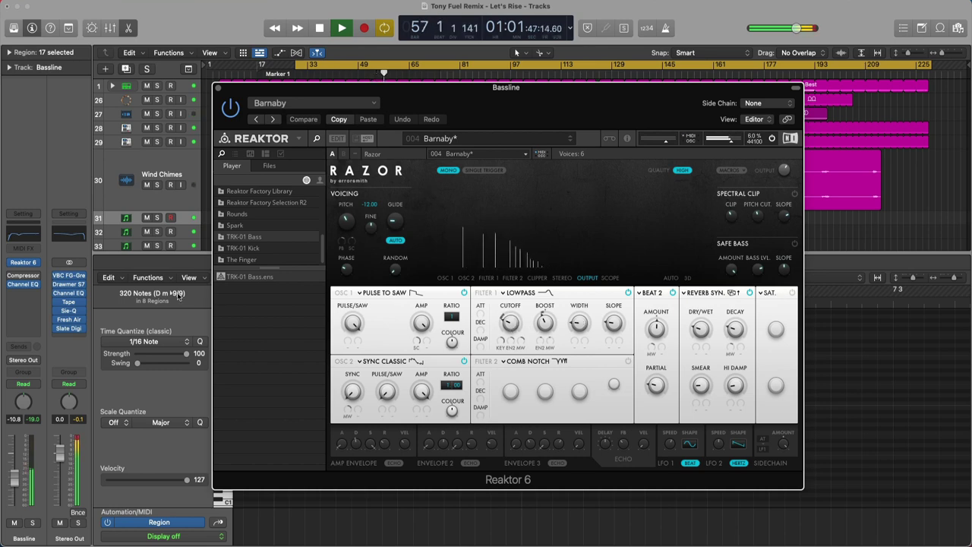
pyautogui.click(149, 218)
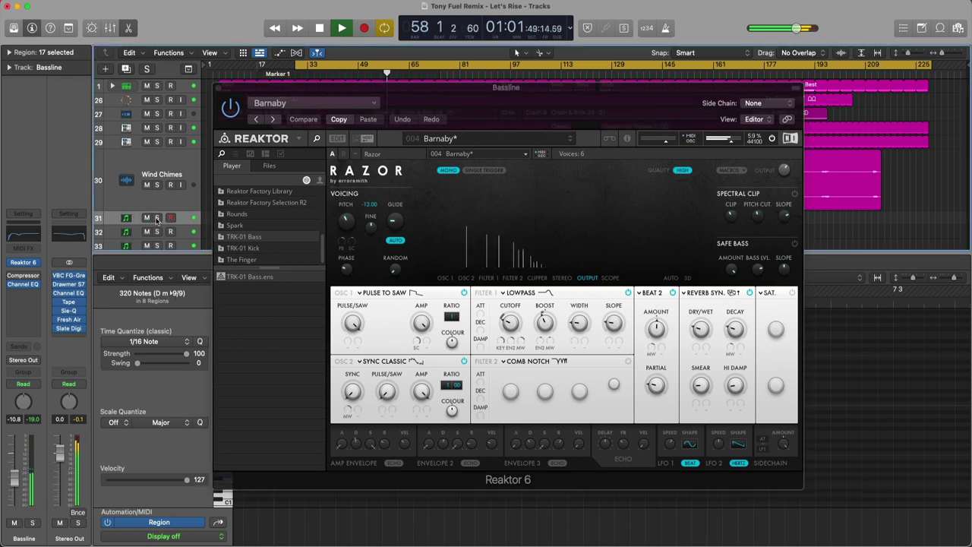
pyautogui.click(156, 218)
pyautogui.moveTo(286, 92); pyautogui.dragTo(414, 96)
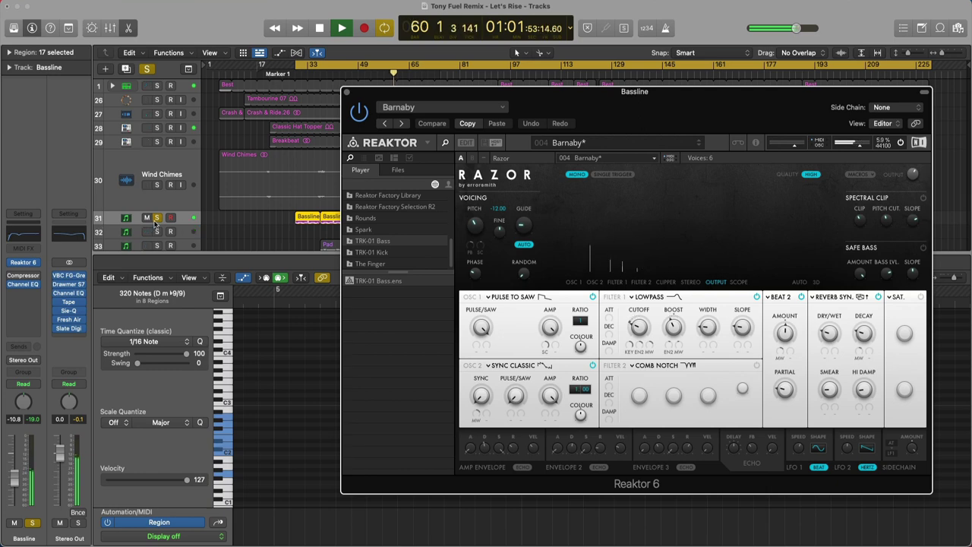
# - Close the Razor window, make the Bassline track taller, and show one Bassline region's notes
pyautogui.click(347, 92)
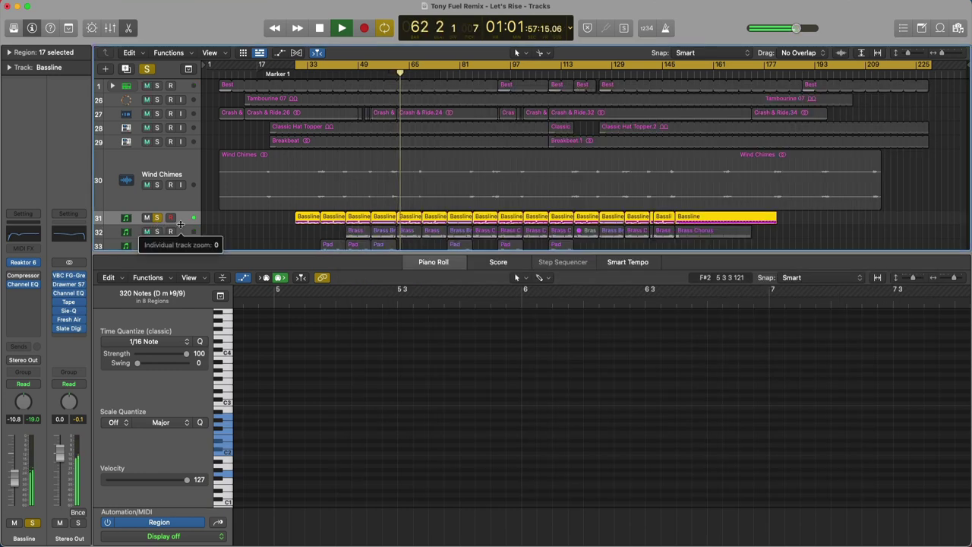
pyautogui.moveTo(179, 226); pyautogui.dragTo(179, 252)
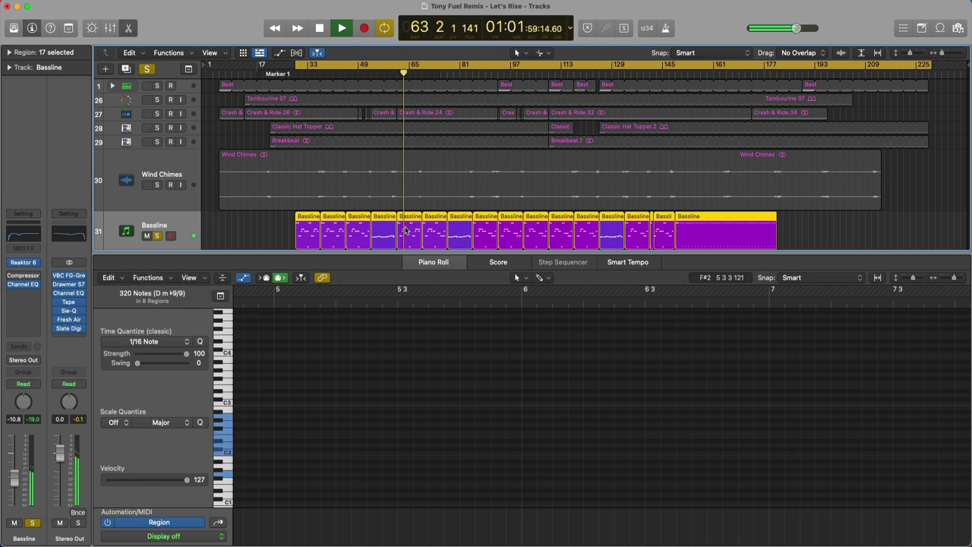
pyautogui.scroll(-2, 407, 230)
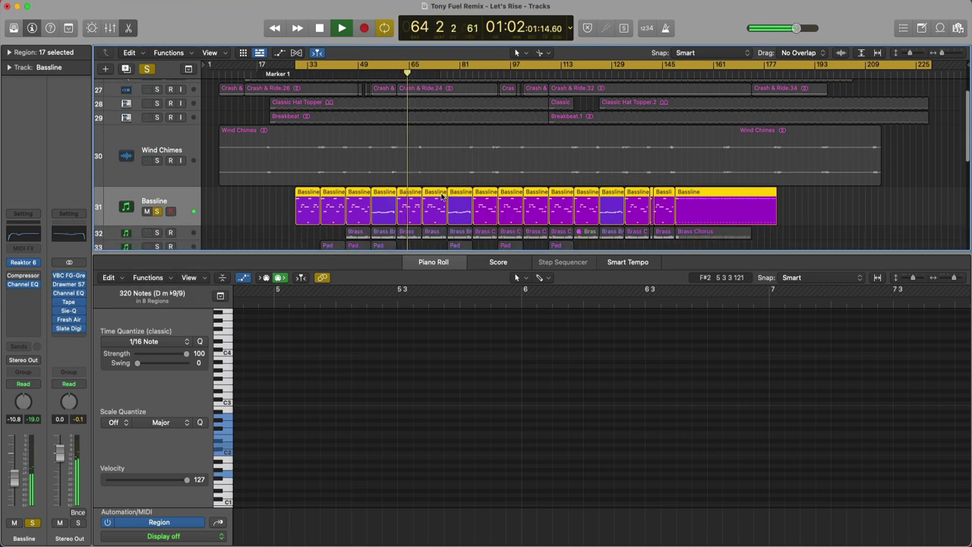
pyautogui.click(295, 196)
pyautogui.click(418, 203)
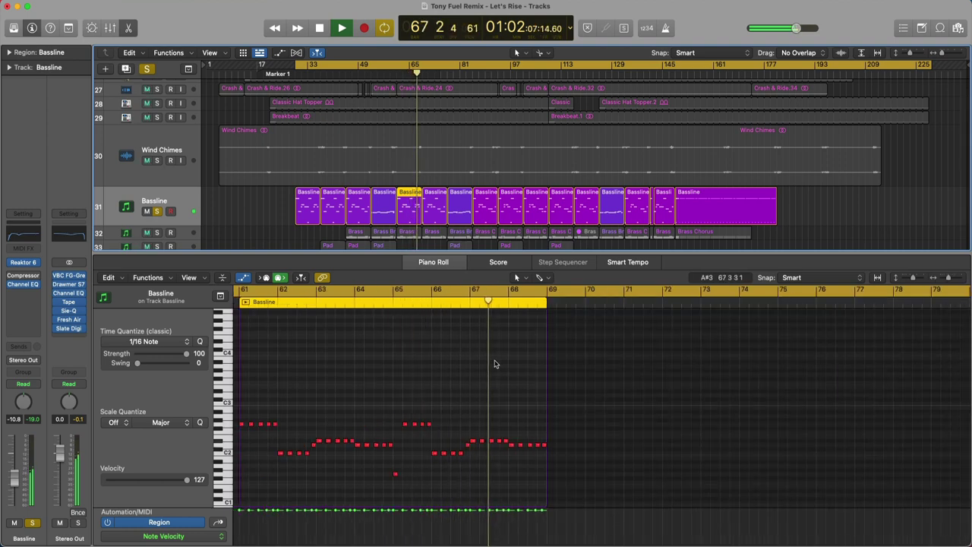
# - Stop playback, unsolo Bassline, make the Brass track taller, and show a Brass region's notes
pyautogui.scroll(-4, 426, 183)
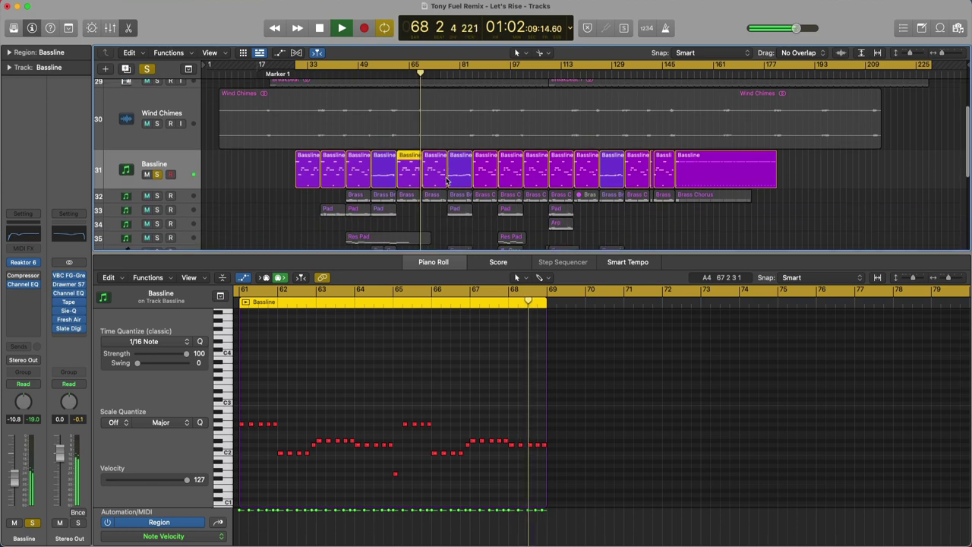
pyautogui.press('space')
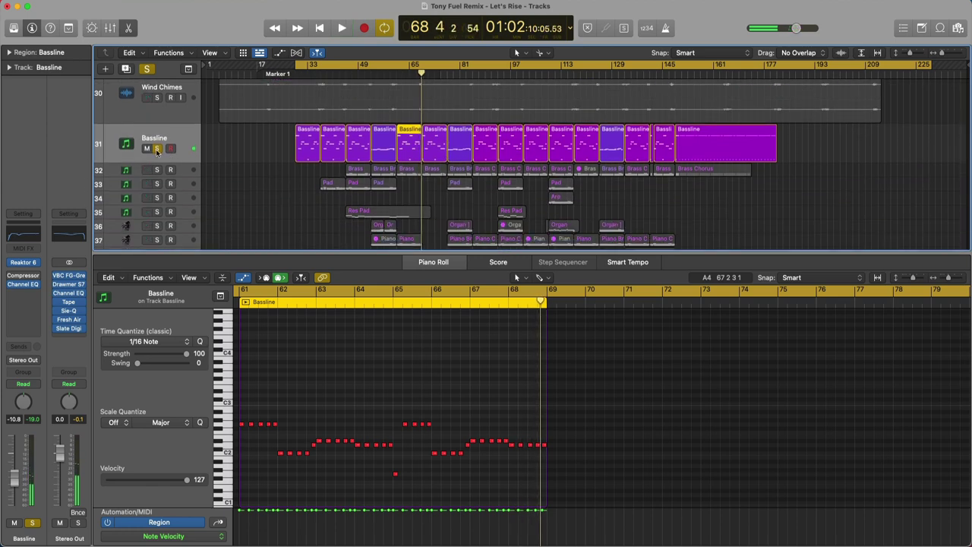
pyautogui.click(157, 149)
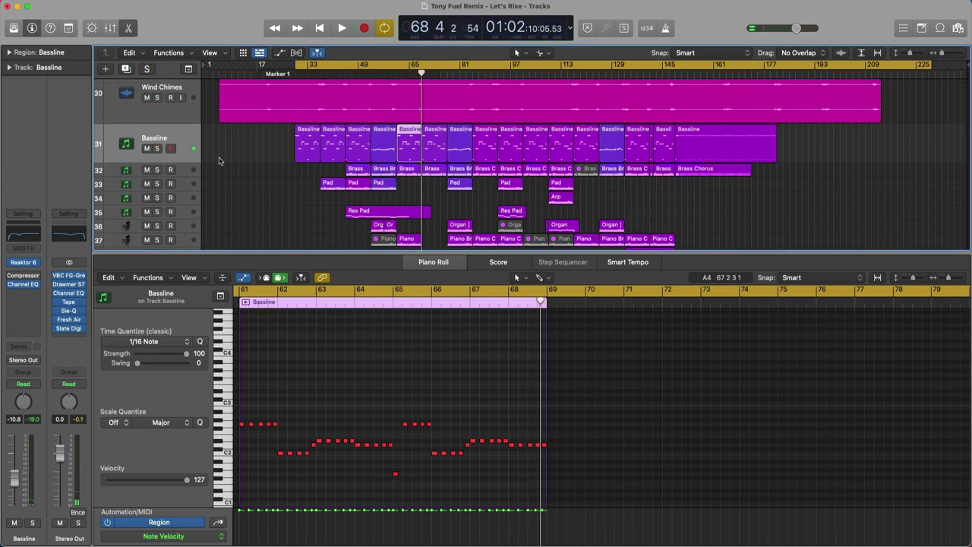
pyautogui.moveTo(186, 176); pyautogui.dragTo(188, 205)
pyautogui.click(403, 181)
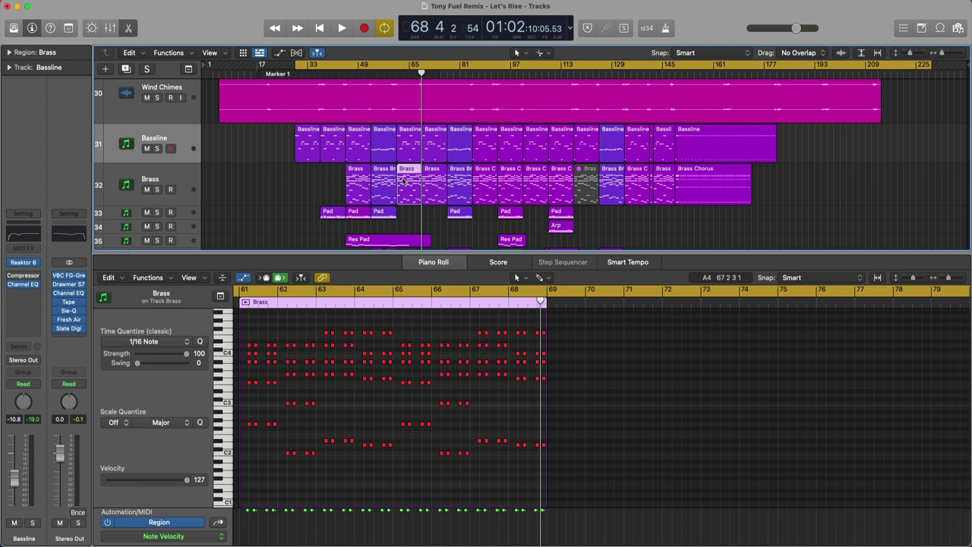
# - Solo Bassline and Brass together and play them from bar 45
pyautogui.scroll(3, 403, 180)
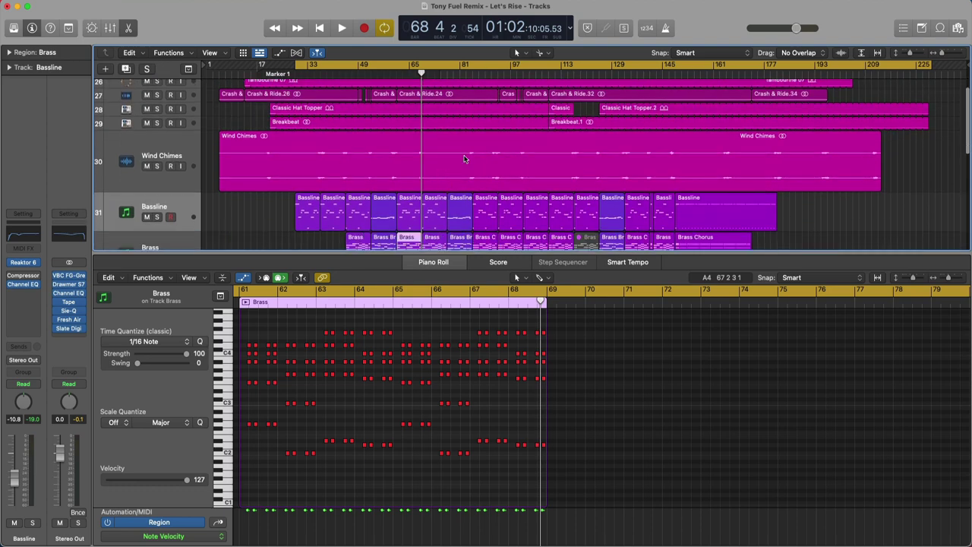
pyautogui.scroll(-2, 466, 159)
pyautogui.scroll(-1, 425, 171)
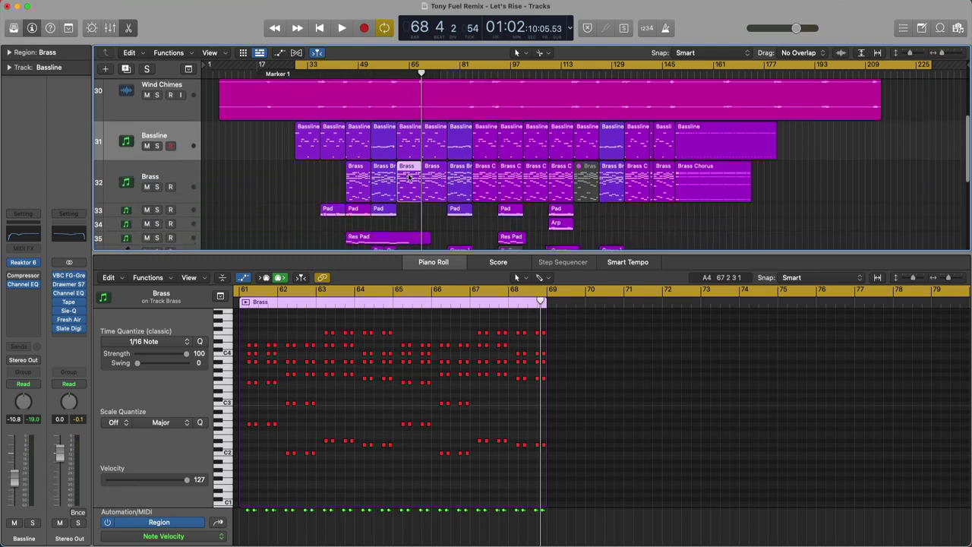
pyautogui.click(152, 135)
pyautogui.click(157, 176)
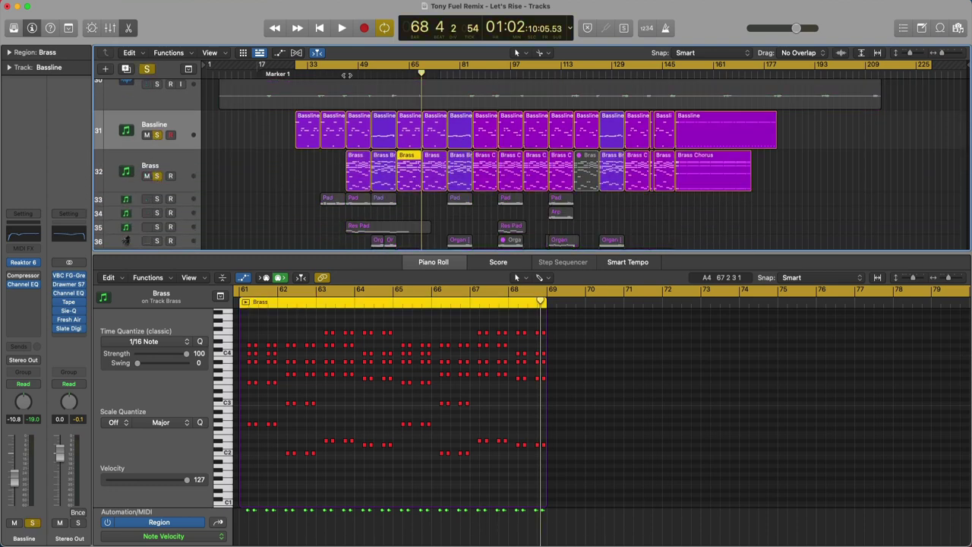
pyautogui.press('space')
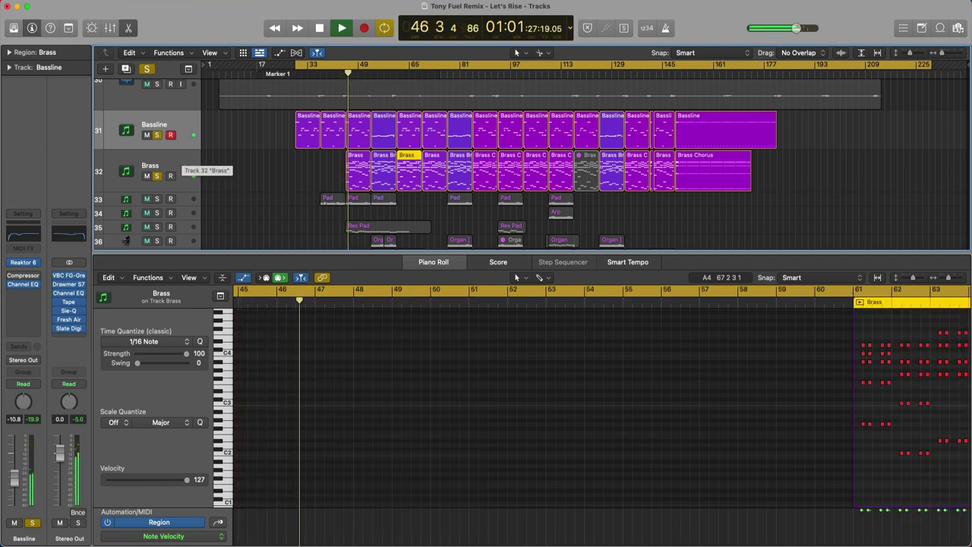
# - Inspect all Brass notes across bars 41–62, stop, and open the Brass track's Korg TRITON
pyautogui.click(182, 156)
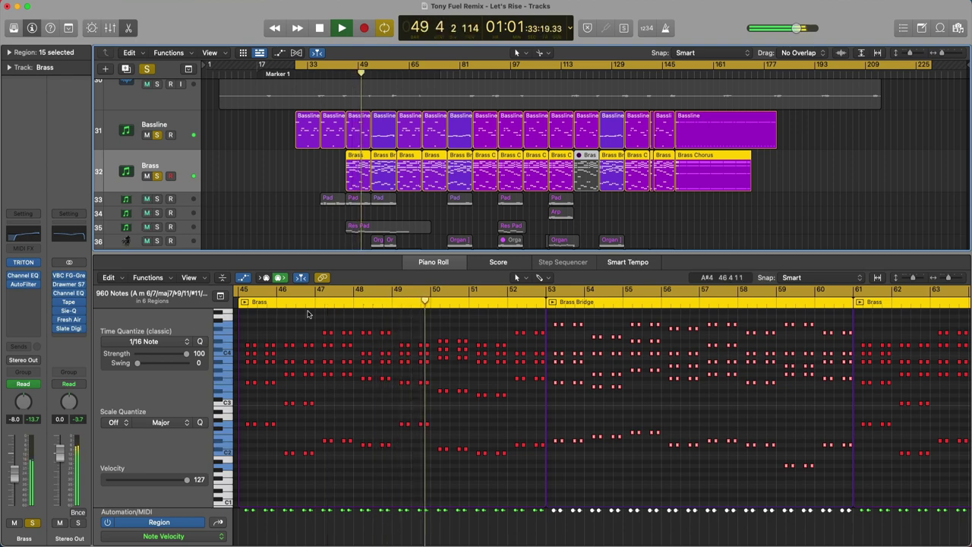
pyautogui.press('super+Right')
pyautogui.press('super+Right')
pyautogui.press('super+Right')
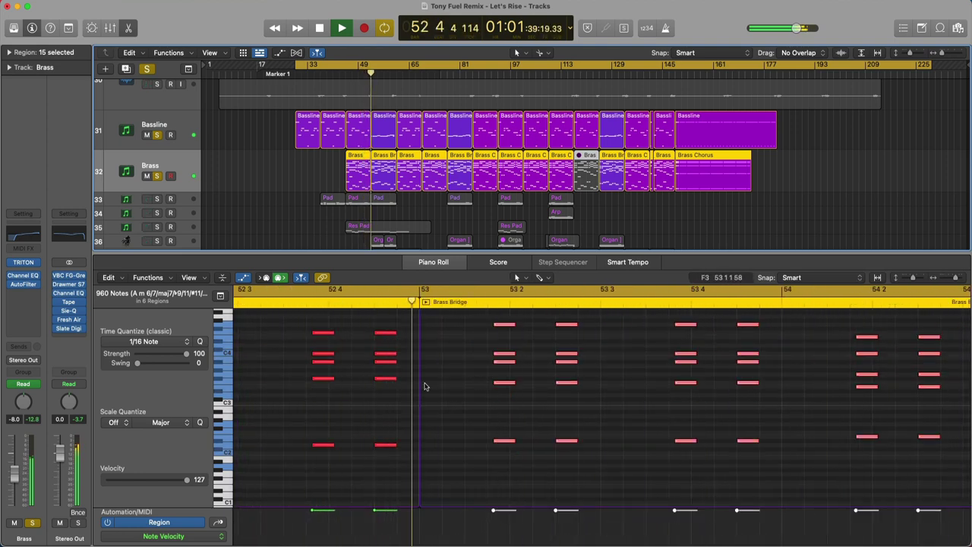
pyautogui.press('super+Left')
pyautogui.press('super+Left')
pyautogui.press('super+Left')
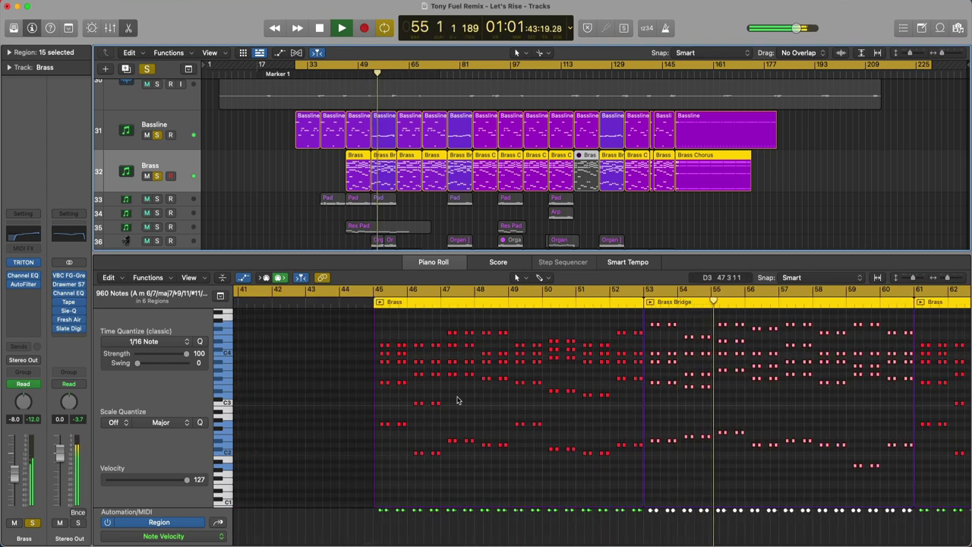
pyautogui.press('space')
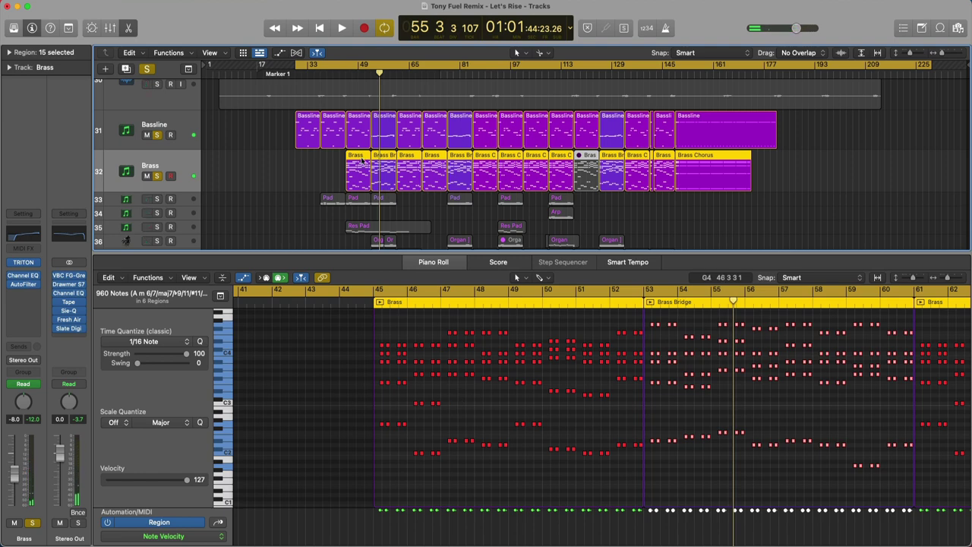
pyautogui.click(24, 264)
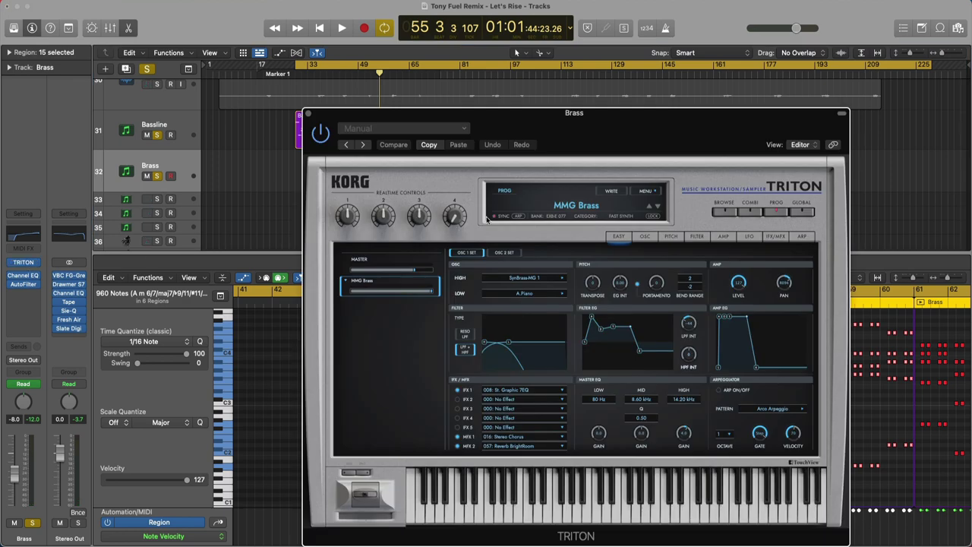
# - Close the Korg Triton window, solo the Pad track and play it from bar 37
pyautogui.click(307, 115)
pyautogui.scroll(-2, 169, 181)
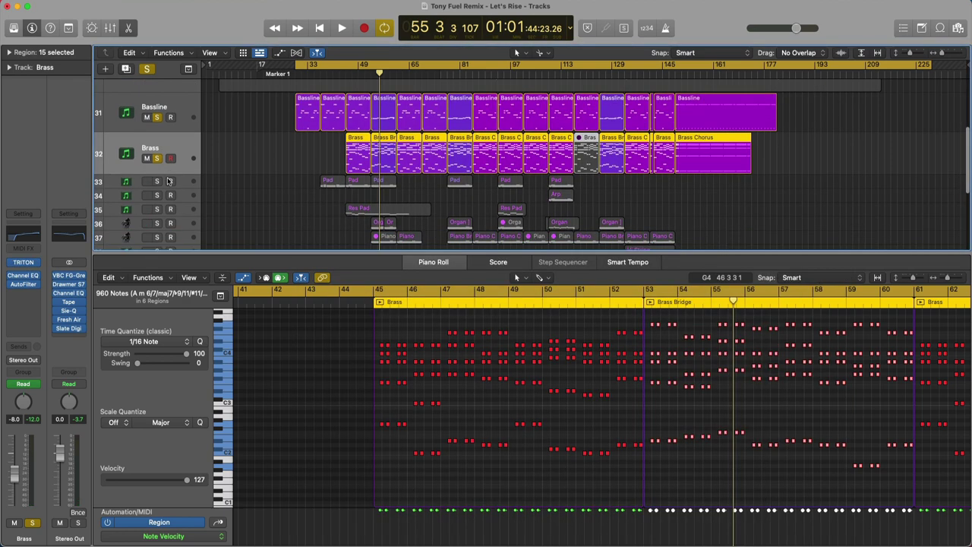
pyautogui.click(157, 182)
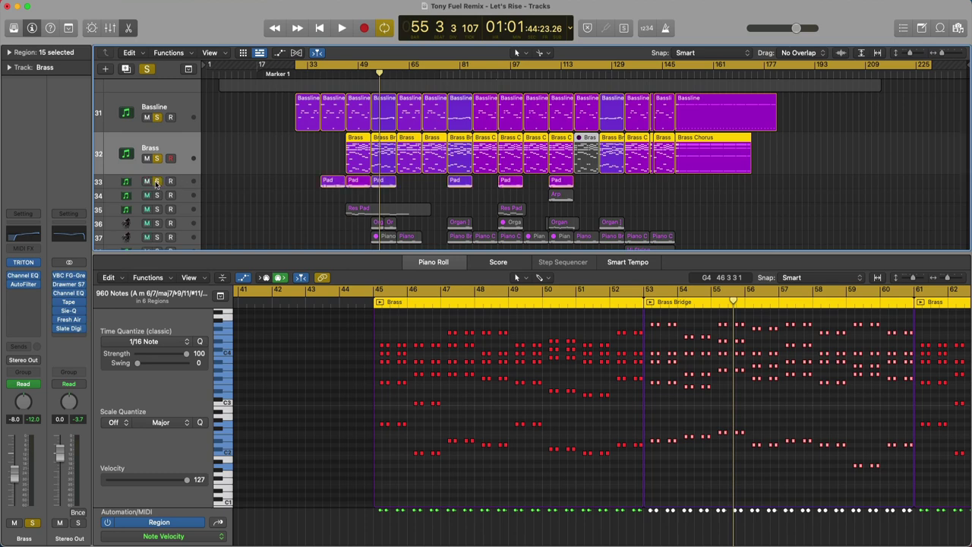
pyautogui.doubleClick(324, 76)
# - Show all 120 Pad notes across its three regions and preview the Korg M1 synth
pyautogui.click(327, 182)
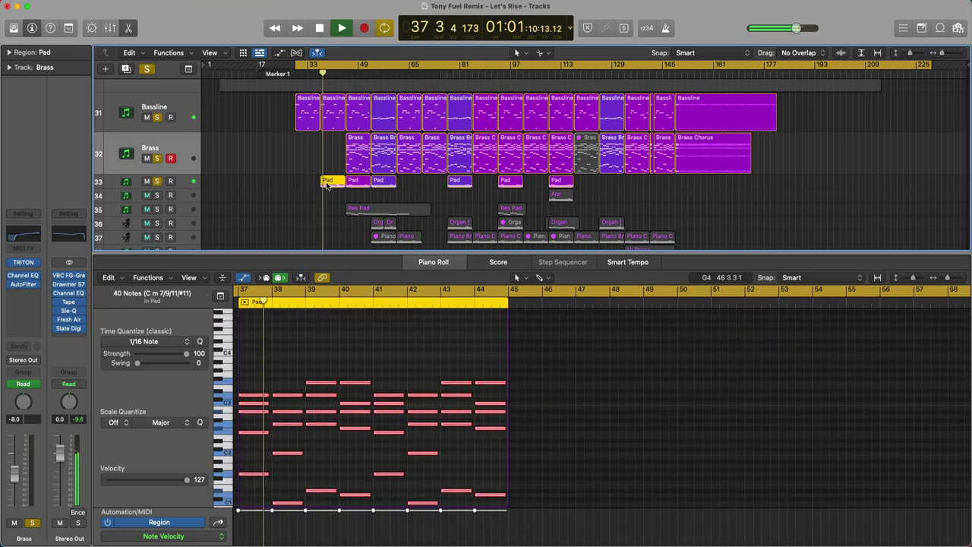
pyautogui.click(189, 180)
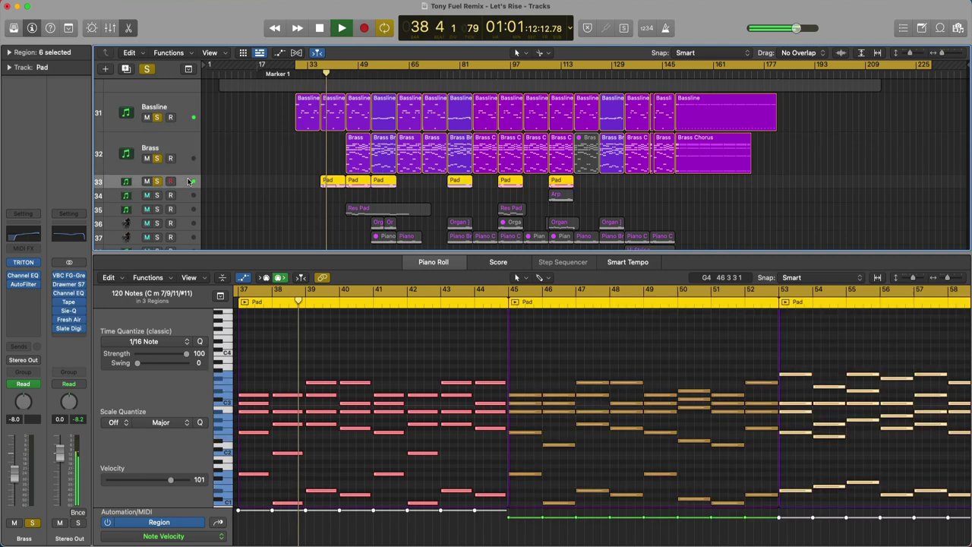
pyautogui.click(32, 264)
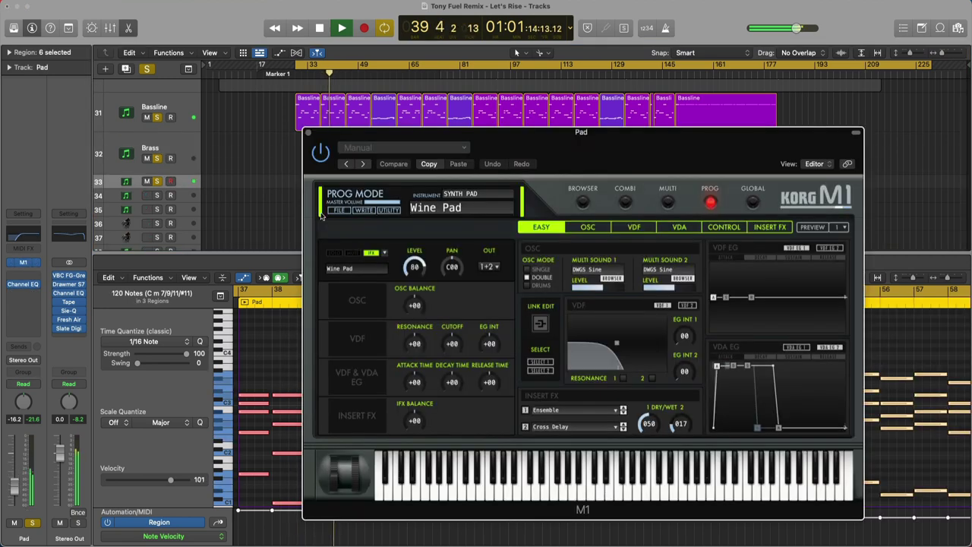
pyautogui.click(307, 133)
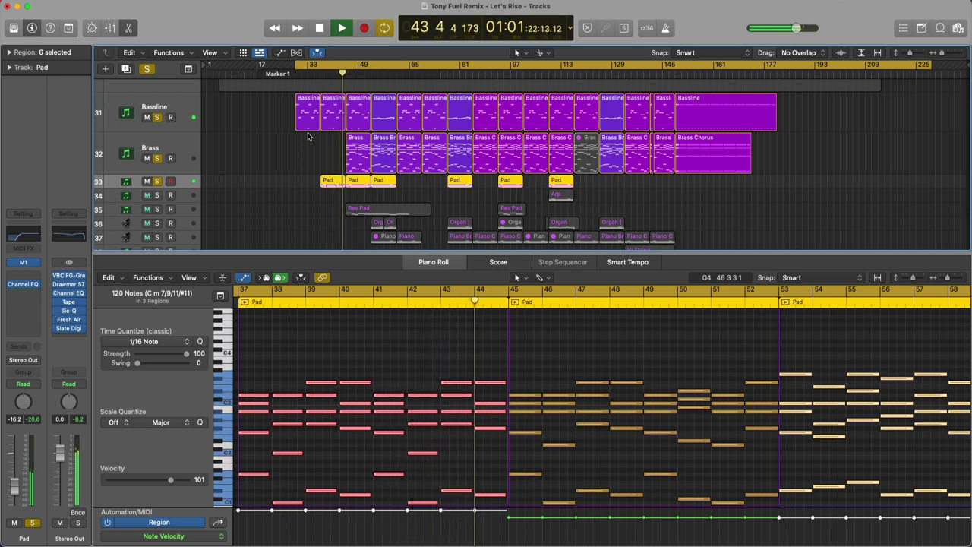
# - Solo Res Pad to view its 6 notes, preview its Super Sweeper Triton patch, then solo Organ
pyautogui.click(157, 209)
pyautogui.click(186, 210)
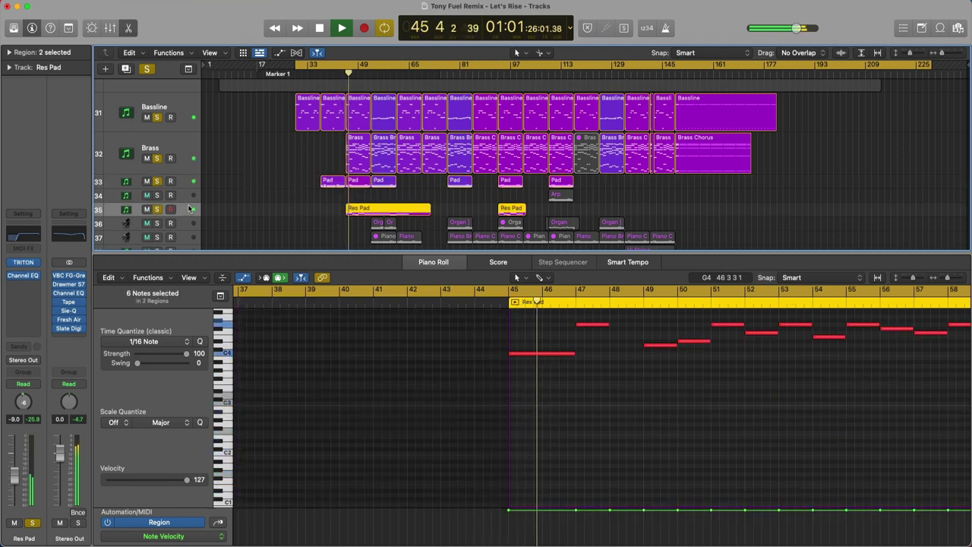
pyautogui.click(23, 264)
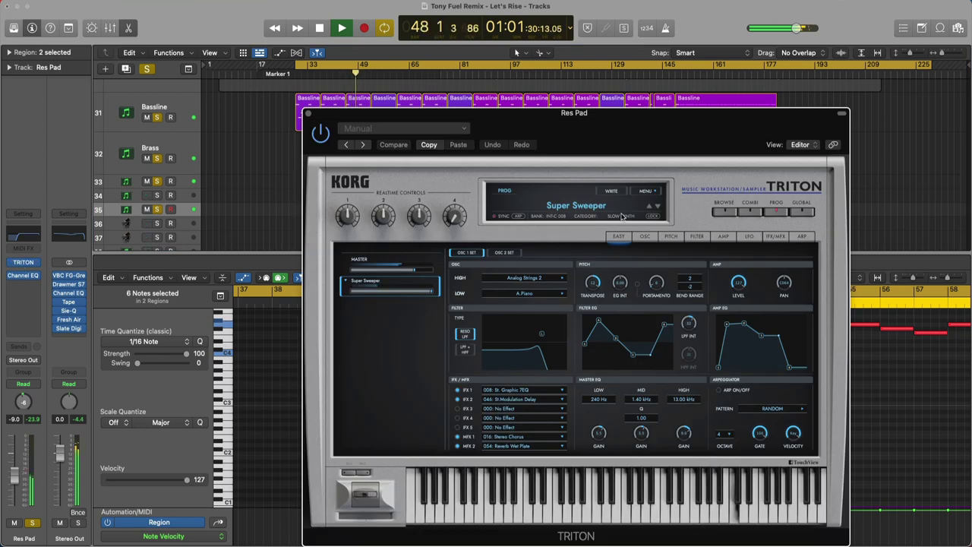
pyautogui.click(309, 114)
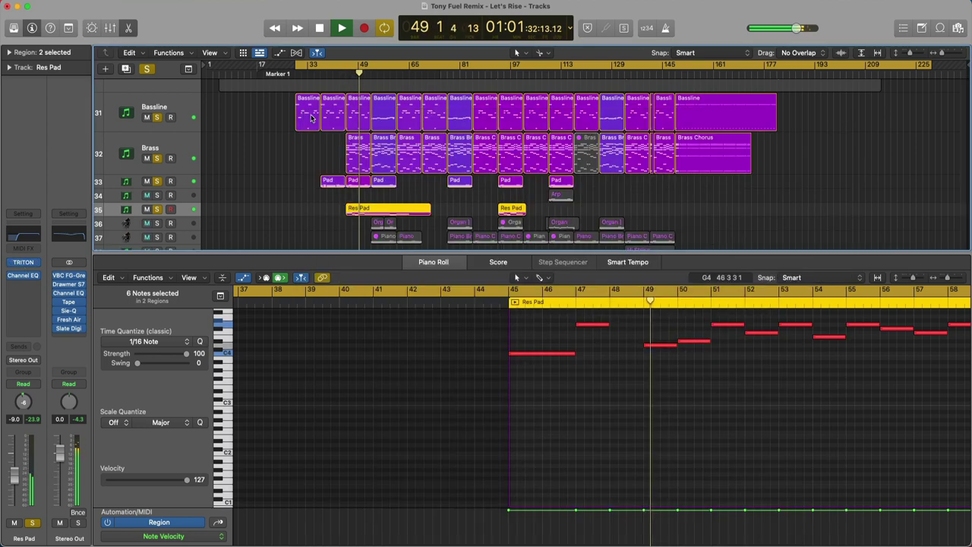
pyautogui.scroll(-2, 295, 191)
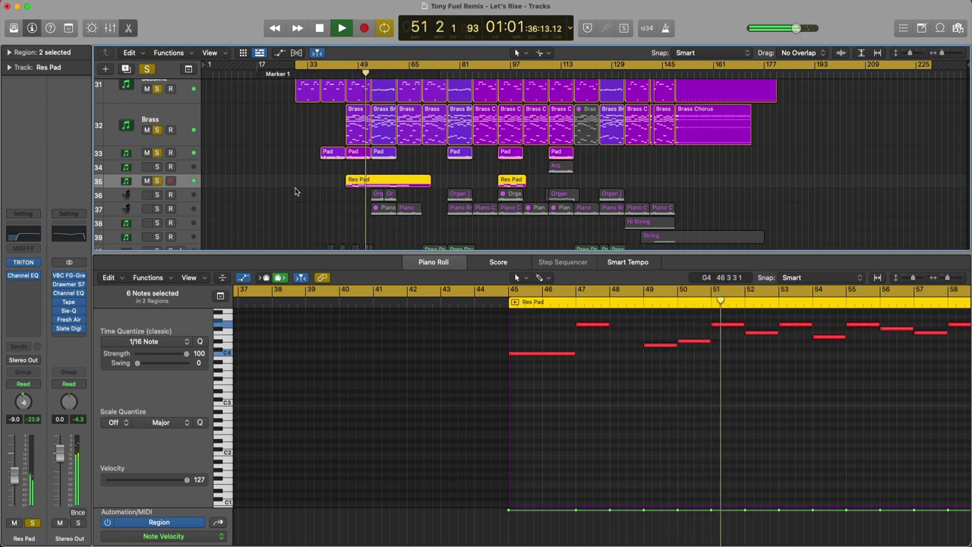
pyautogui.click(156, 194)
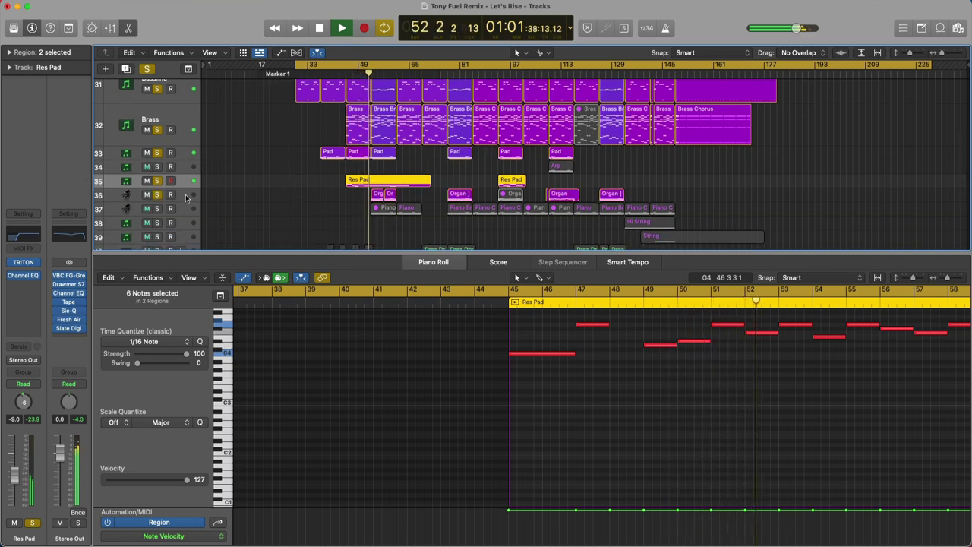
# - Select the Organ track and inspect its 80's Pop Organ patch in Vintage B3
pyautogui.click(187, 195)
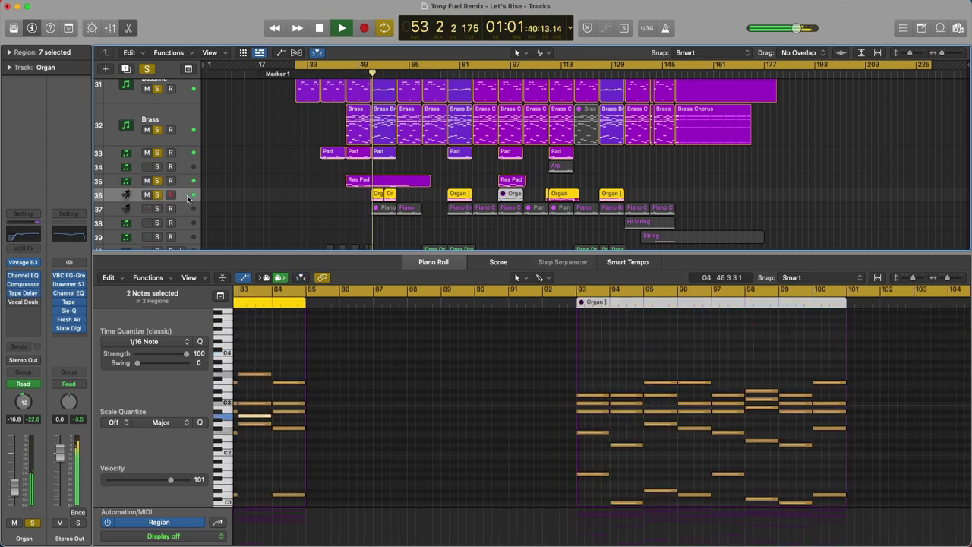
pyautogui.click(24, 262)
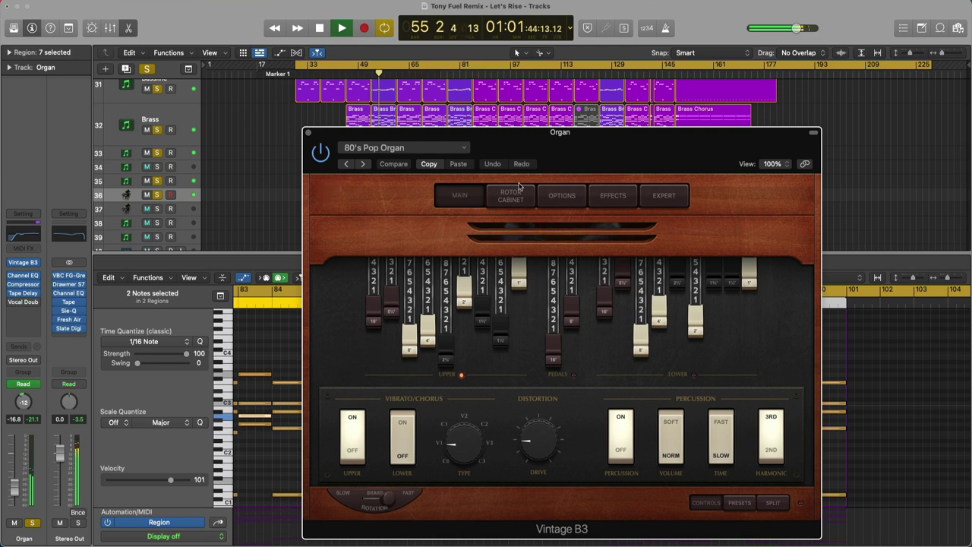
pyautogui.click(308, 134)
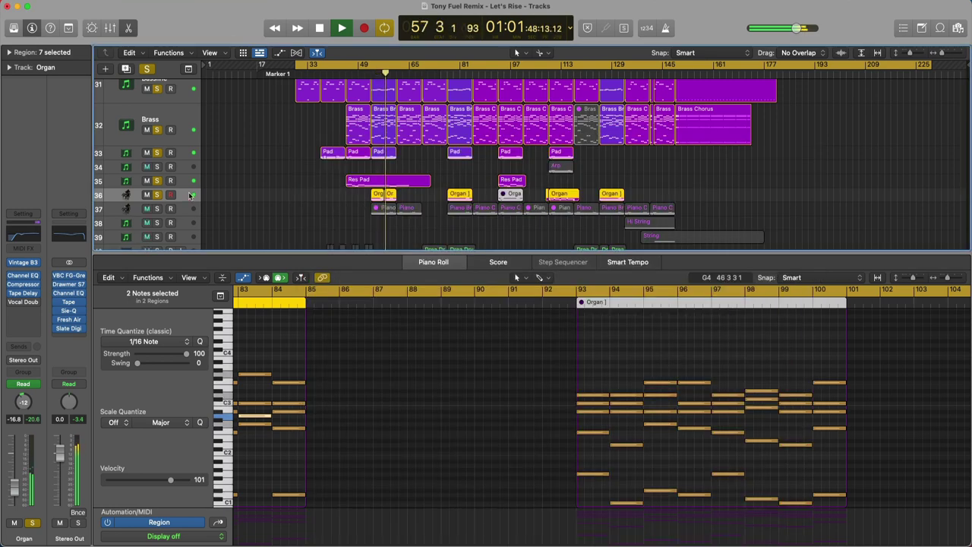
pyautogui.click(23, 262)
# - Stop playback at bar 58, close the organ window, and re-solo the Organ track
pyautogui.press('space')
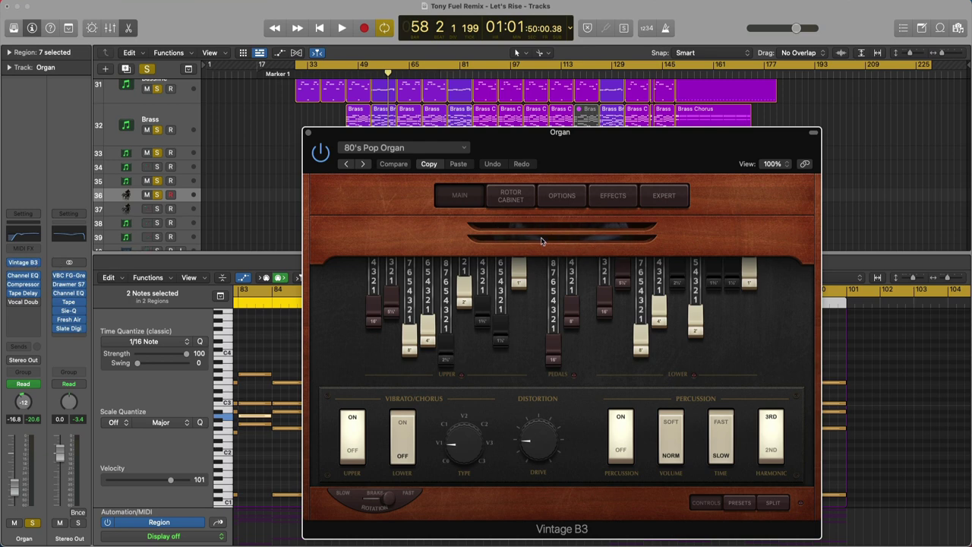
pyautogui.click(308, 134)
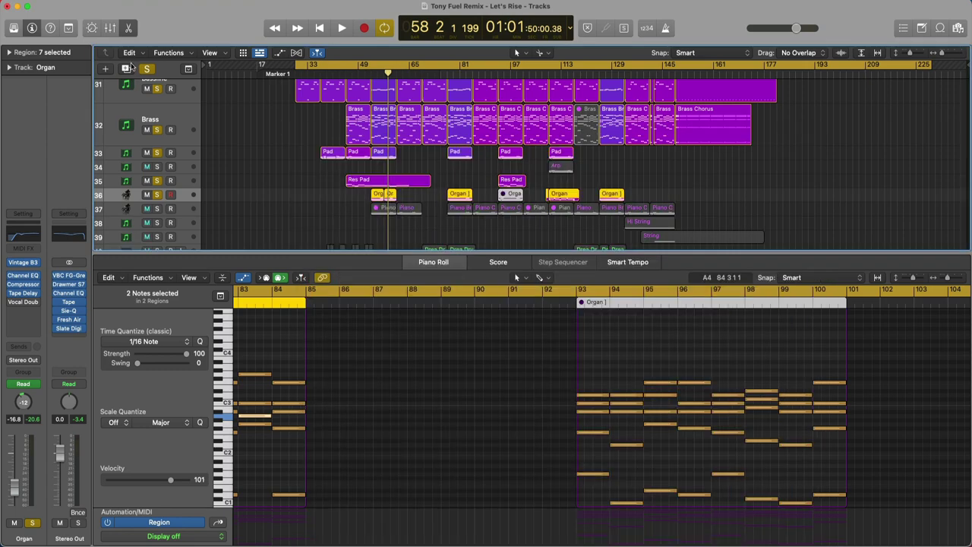
pyautogui.click(147, 69)
pyautogui.click(156, 194)
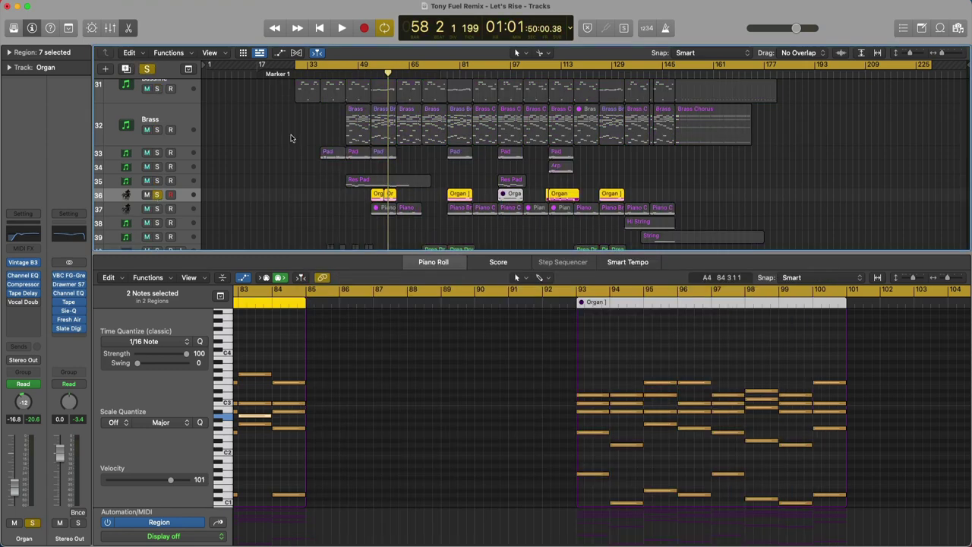
# - Play the soloed Organ part from bar 53, then stop
pyautogui.doubleClick(372, 73)
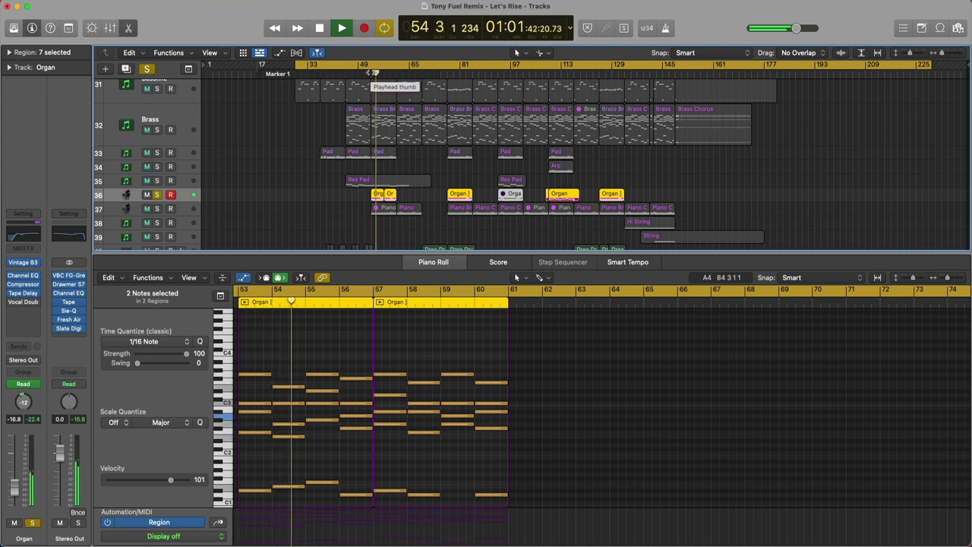
pyautogui.scroll(-2, 206, 203)
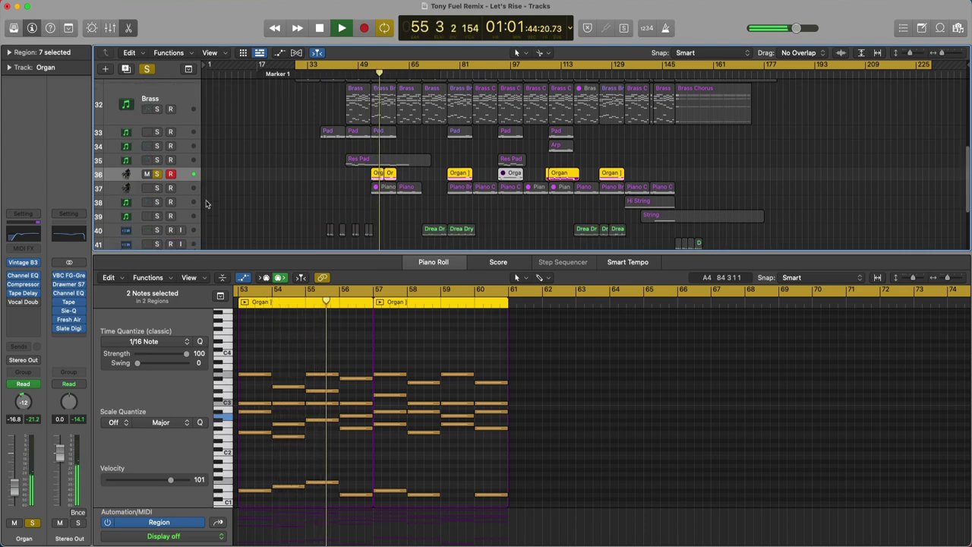
pyautogui.press('space')
pyautogui.scroll(3, 401, 146)
pyautogui.scroll(1, 400, 146)
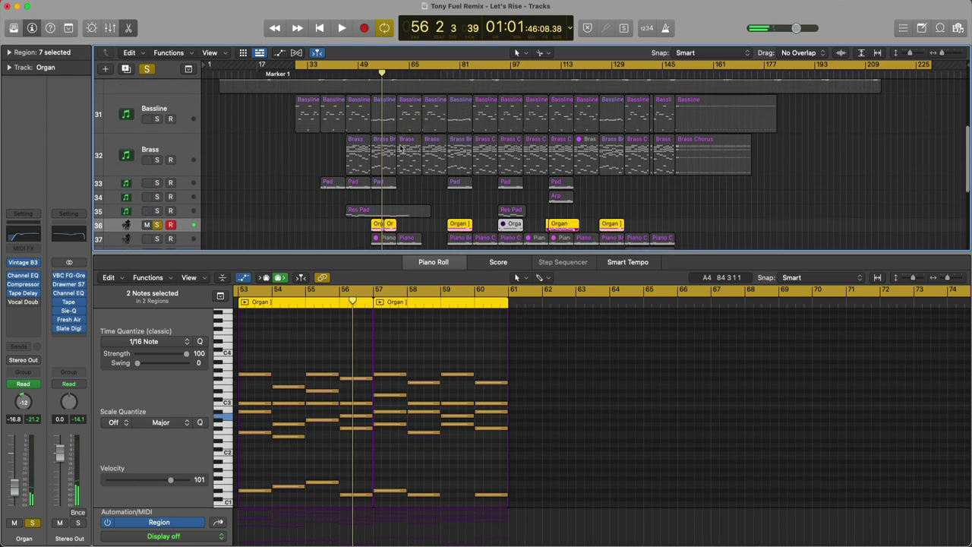
# - Unsolo Organ and resume full-arrangement playback, zoomed to bars 41–101
pyautogui.click(157, 226)
pyautogui.scroll(-3, 408, 201)
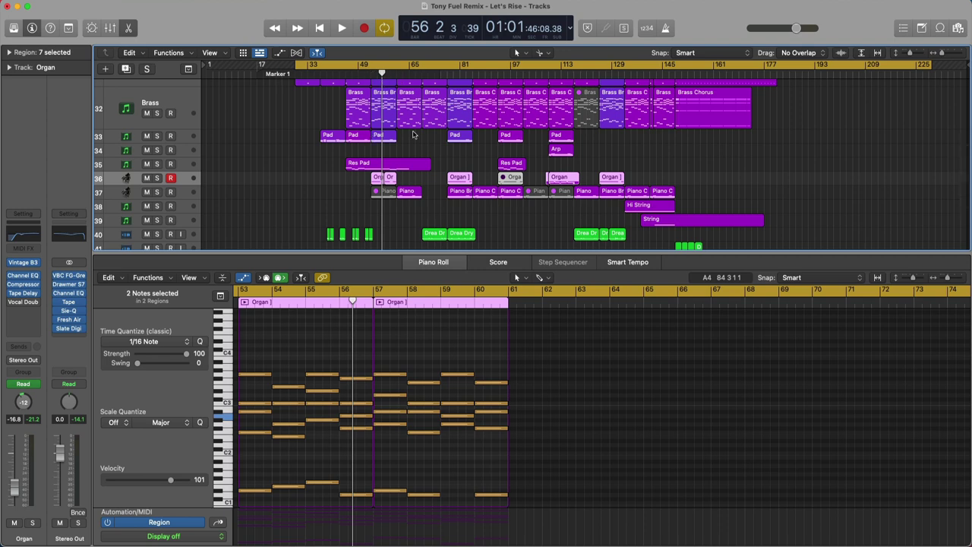
pyautogui.scroll(3, 413, 135)
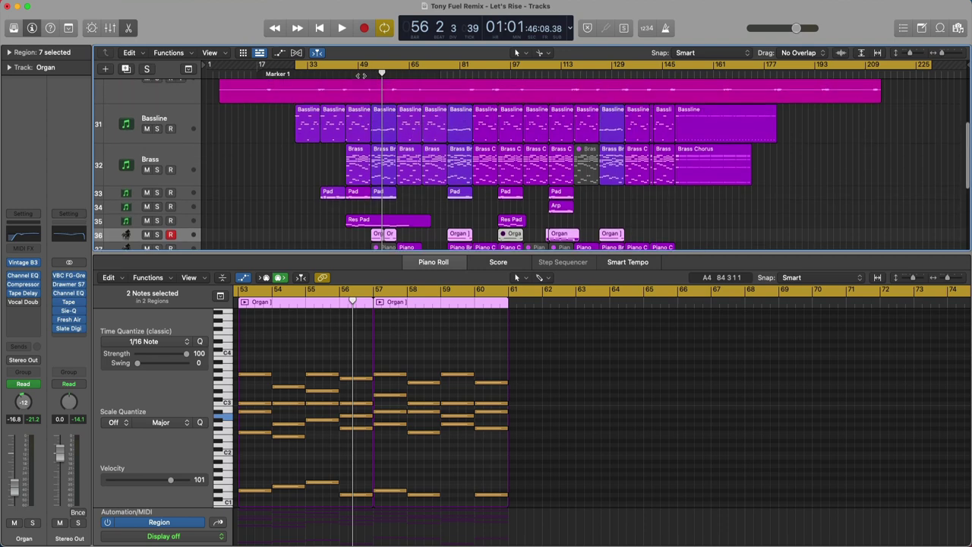
pyautogui.press('space')
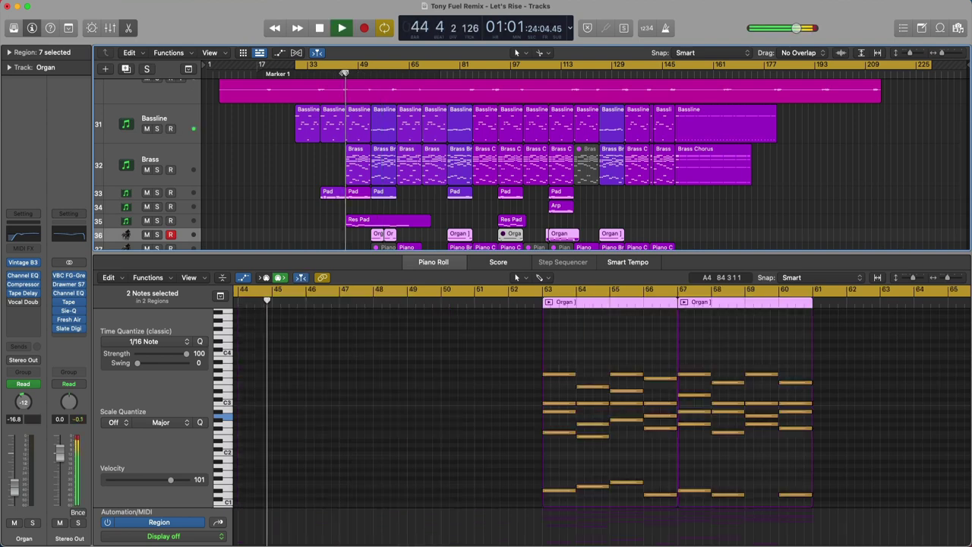
pyautogui.scroll(-2, 432, 189)
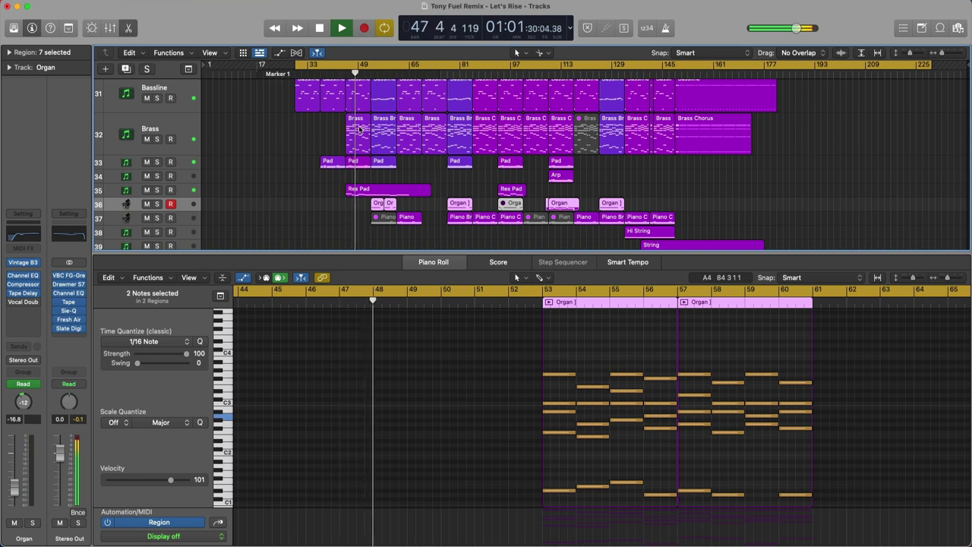
pyautogui.press('super+Right')
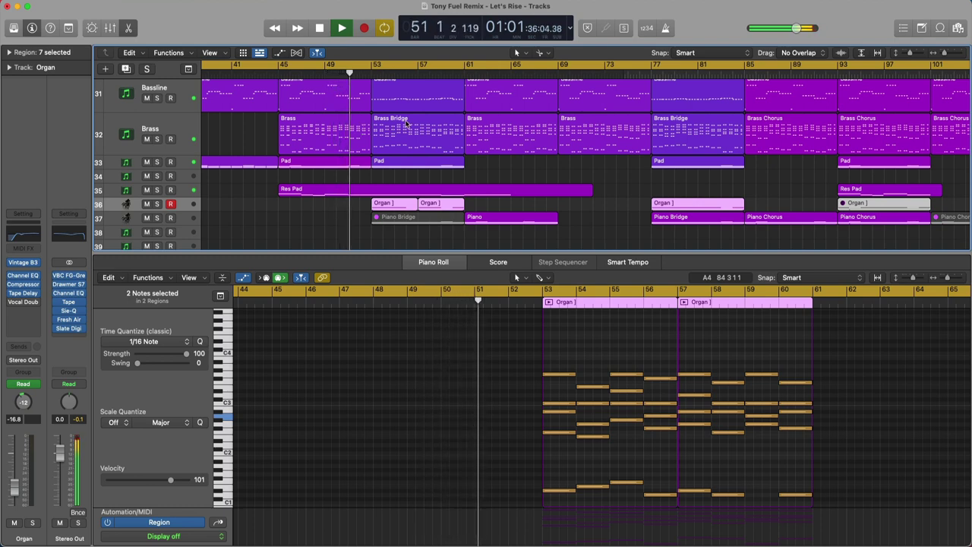
pyautogui.hscroll(3, 425, 129)
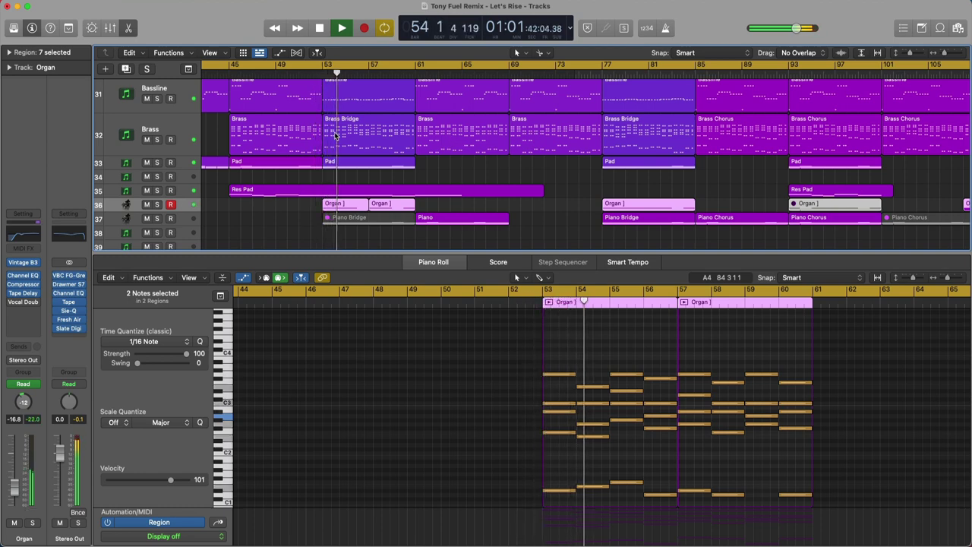
pyautogui.scroll(-1, 335, 134)
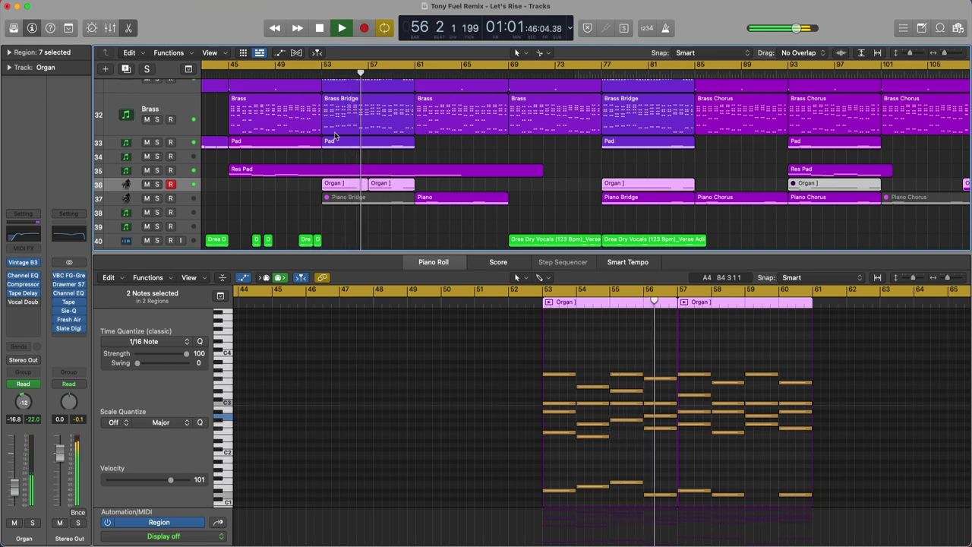
pyautogui.scroll(-6, 497, 203)
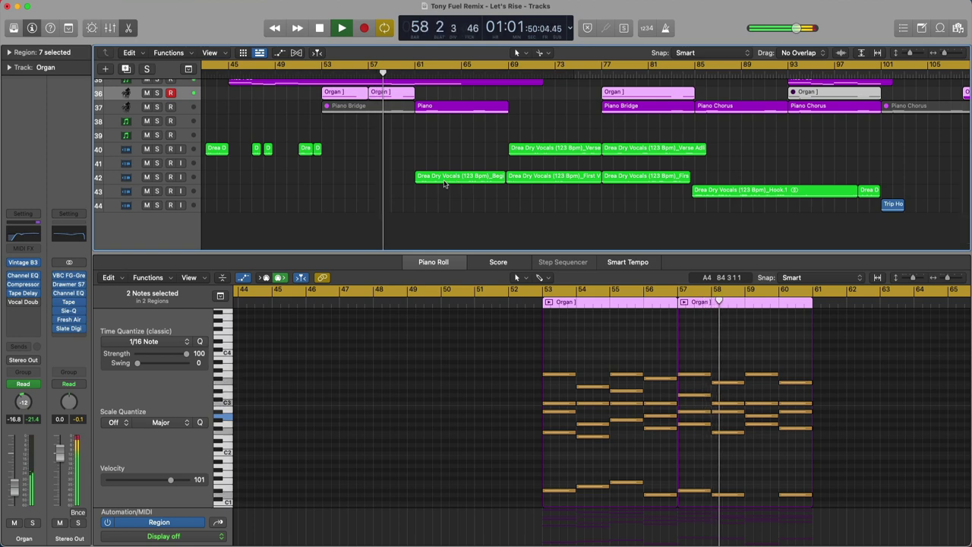
# - Open the Drea Dry Vocals Beginning Adlib region's waveform in the audio editor
pyautogui.scroll(2, 462, 196)
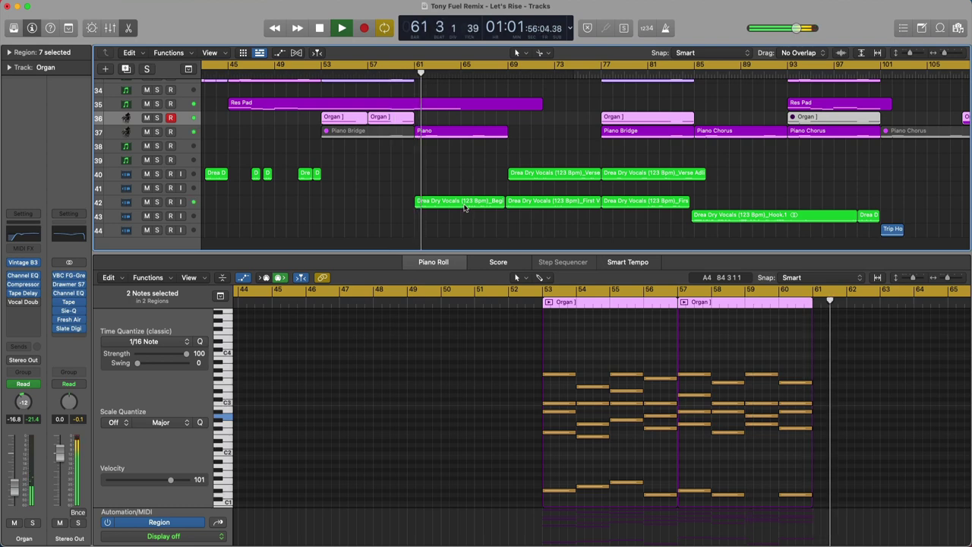
pyautogui.click(465, 205)
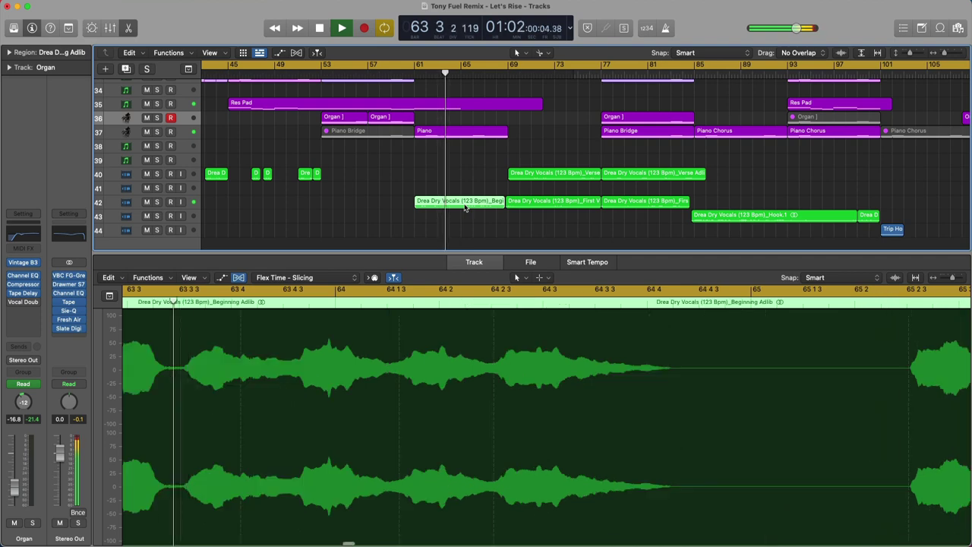
pyautogui.scroll(5, 449, 155)
pyautogui.scroll(-4, 451, 154)
pyautogui.scroll(-2, 450, 153)
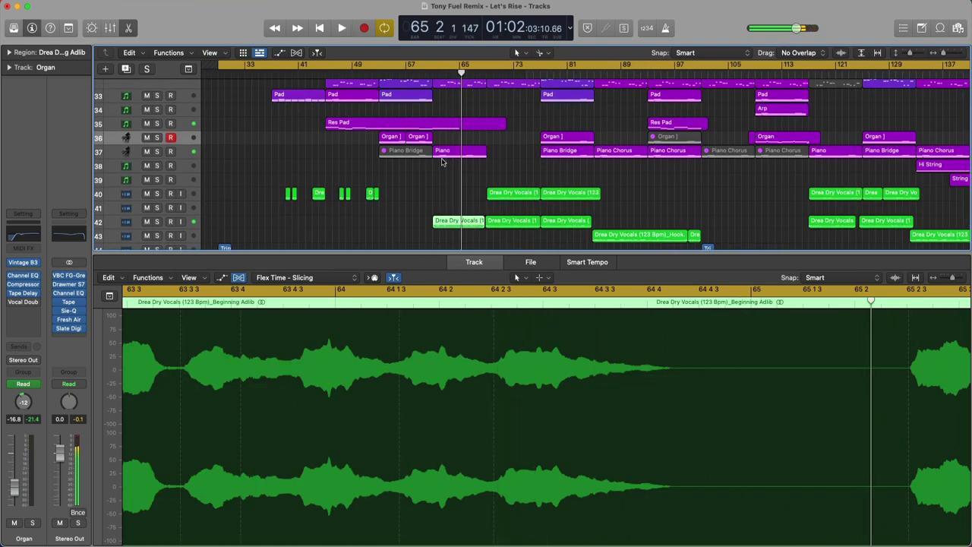
# - Show the piano track's notes, play from bar 61, and solo the piano track
pyautogui.click(185, 155)
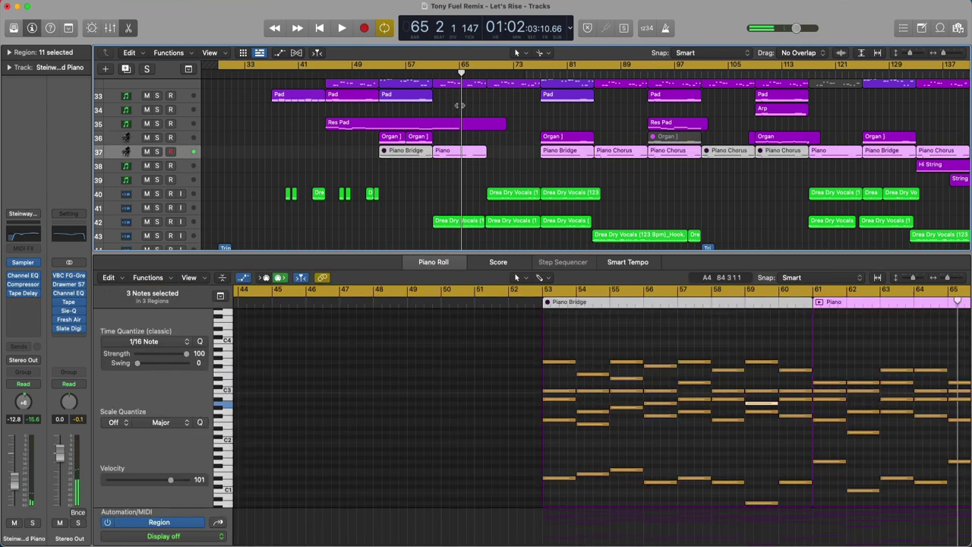
pyautogui.click(433, 76)
pyautogui.press('space')
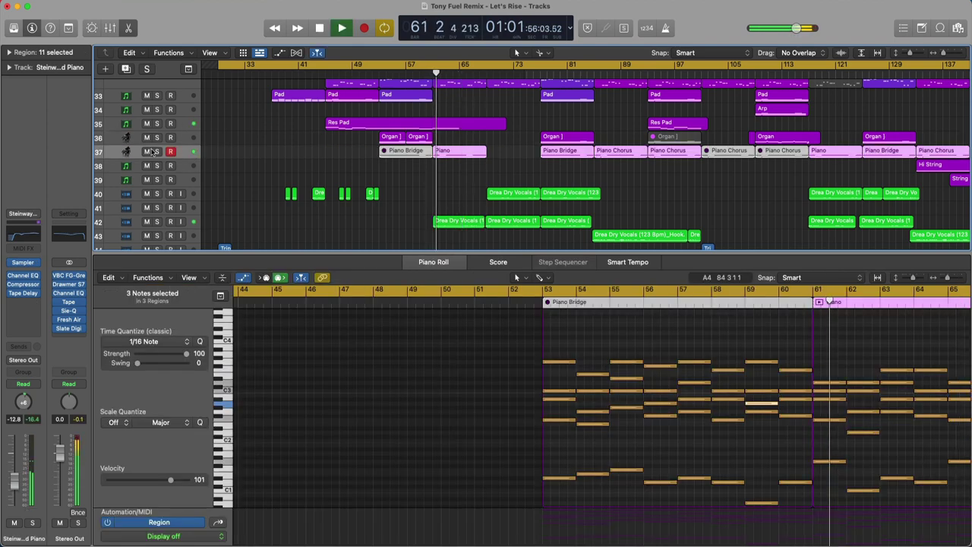
pyautogui.click(157, 152)
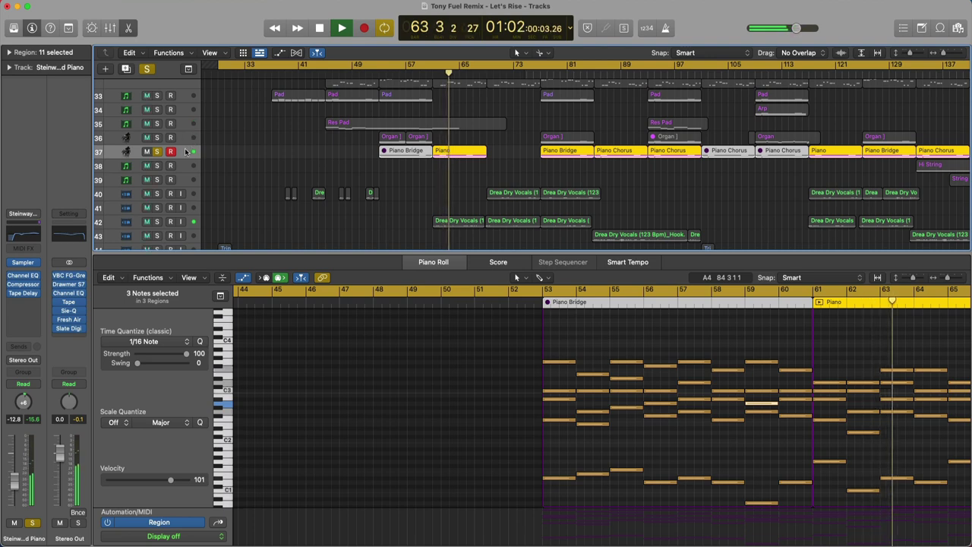
# - Preview the piano Sampler instrument, then select only the Piano region for editing
pyautogui.click(23, 263)
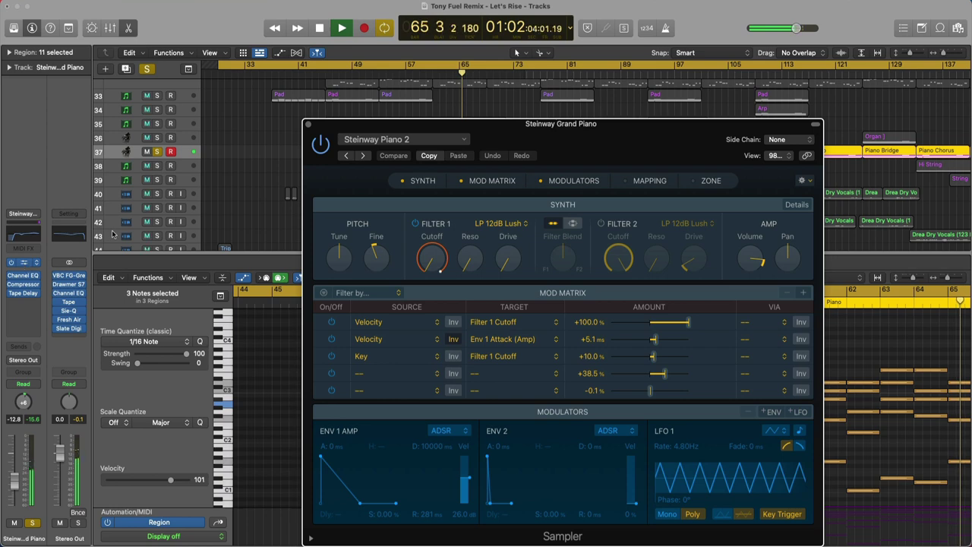
pyautogui.moveTo(642, 125); pyautogui.dragTo(619, 80)
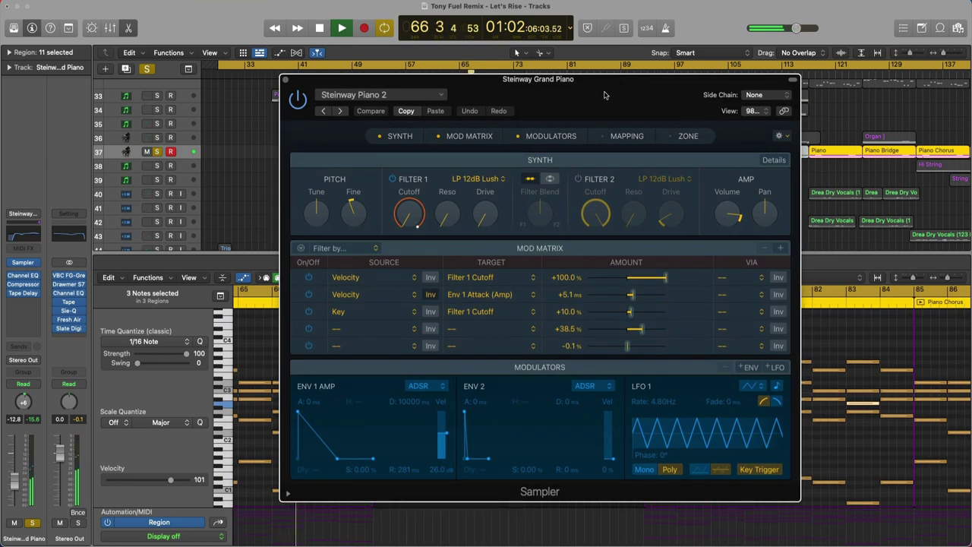
pyautogui.click(285, 80)
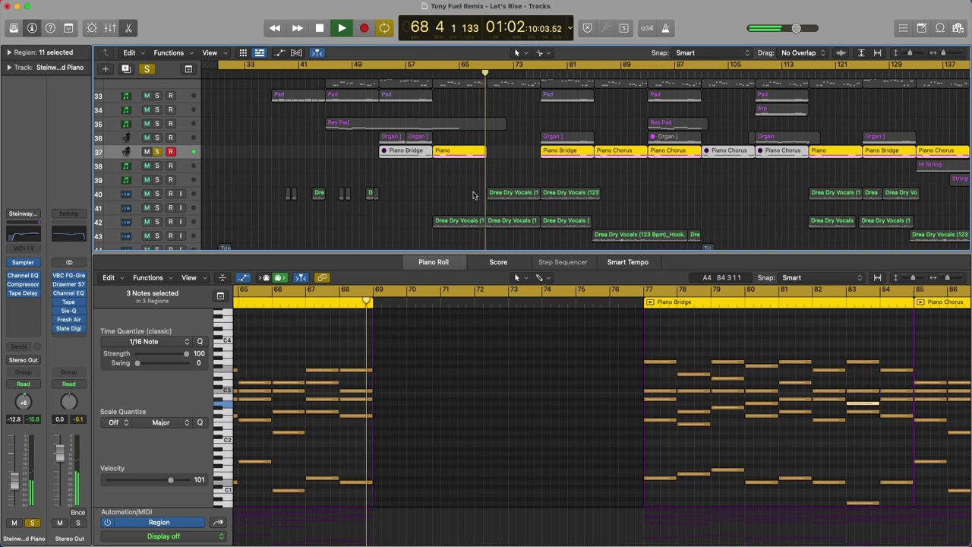
pyautogui.click(490, 174)
pyautogui.click(460, 150)
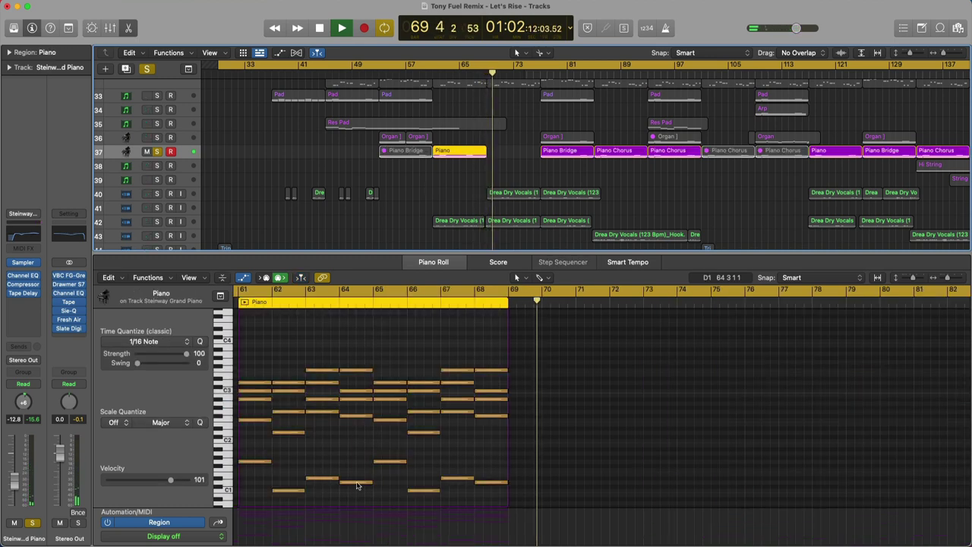
pyautogui.rightClick(353, 477)
pyautogui.press('Escape')
# - Set the MIDI lane to Ch. 1: Note Velocity and inspect the first note's velocity
pyautogui.scroll(-6, 315, 396)
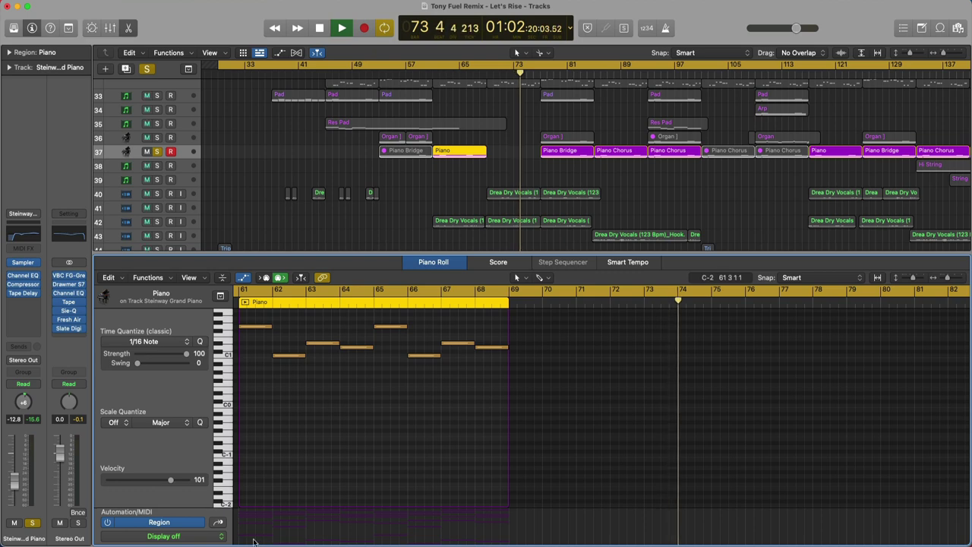
pyautogui.click(243, 278)
pyautogui.click(244, 278)
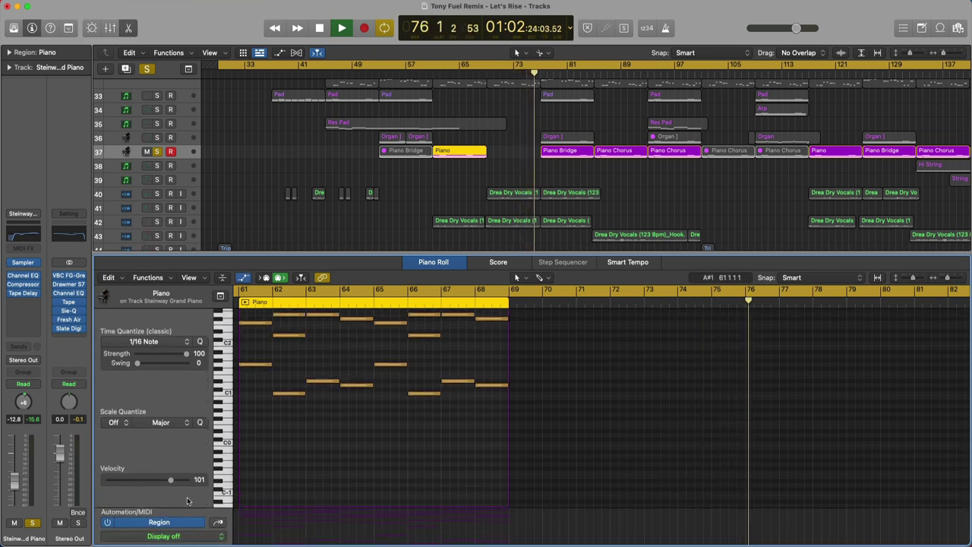
pyautogui.click(211, 534)
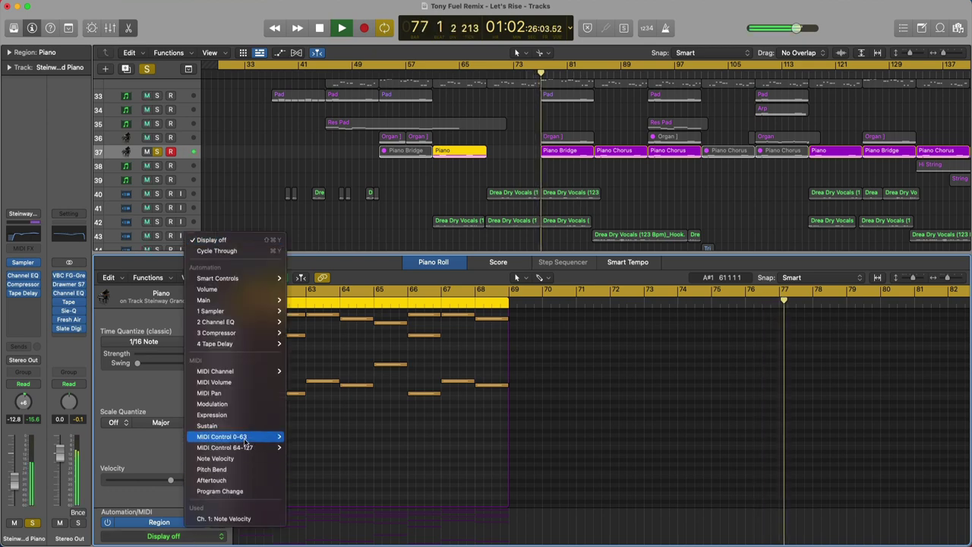
pyautogui.click(234, 519)
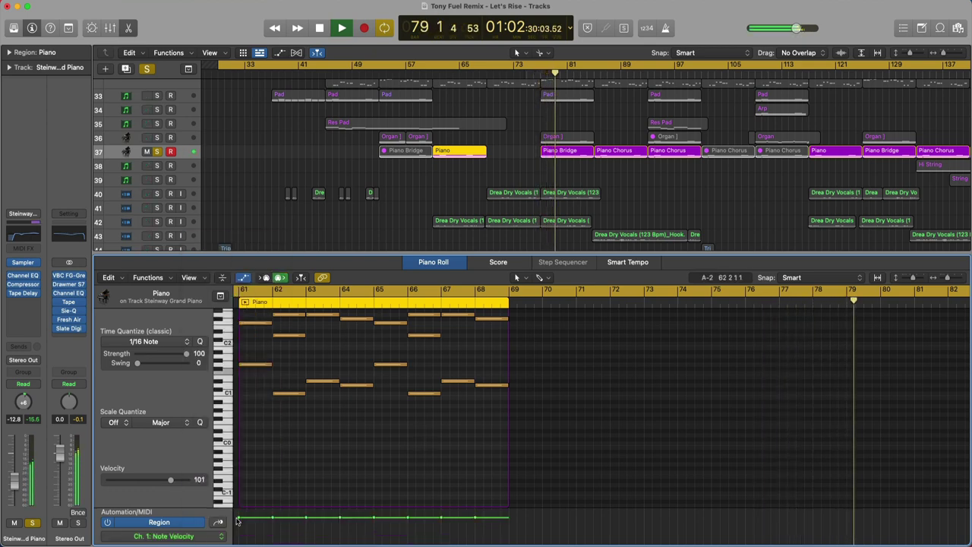
pyautogui.click(239, 520)
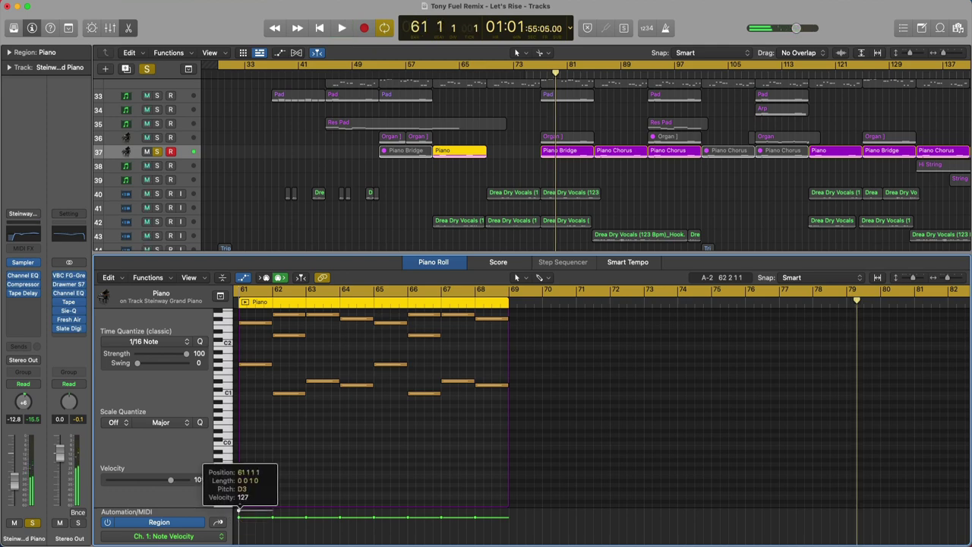
pyautogui.moveTo(240, 506); pyautogui.dragTo(240, 505)
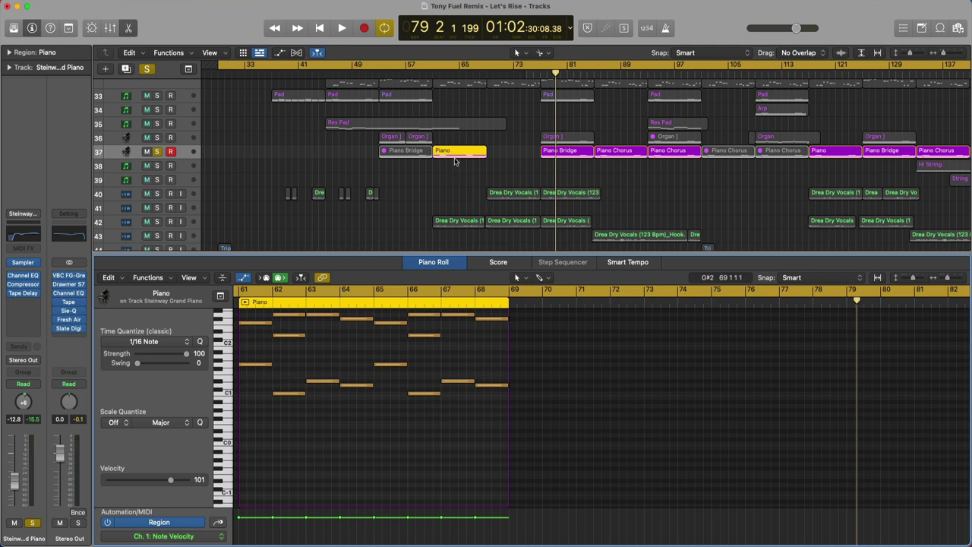
# - Play from around bar 85 with the piano and vocal hook tracks soloed, then stop
pyautogui.click(157, 152)
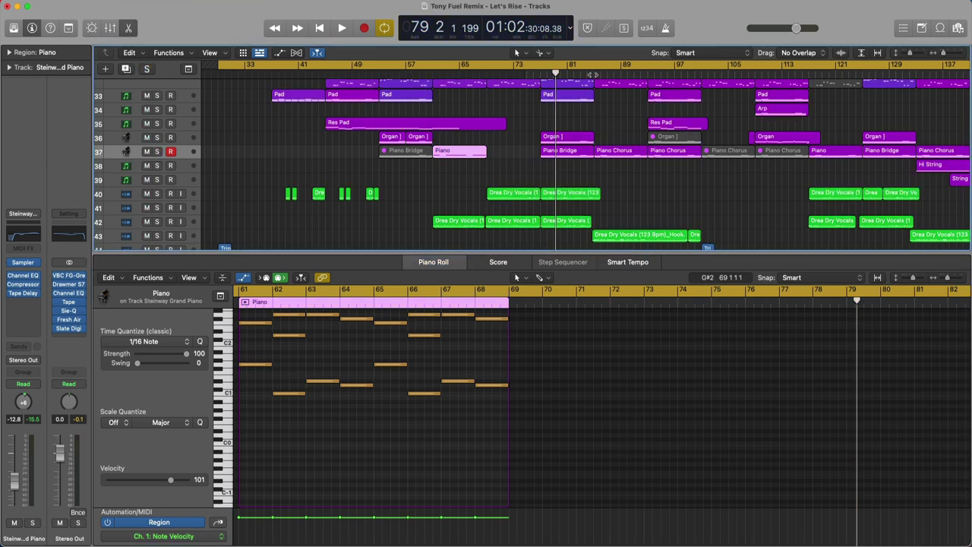
pyautogui.click(157, 152)
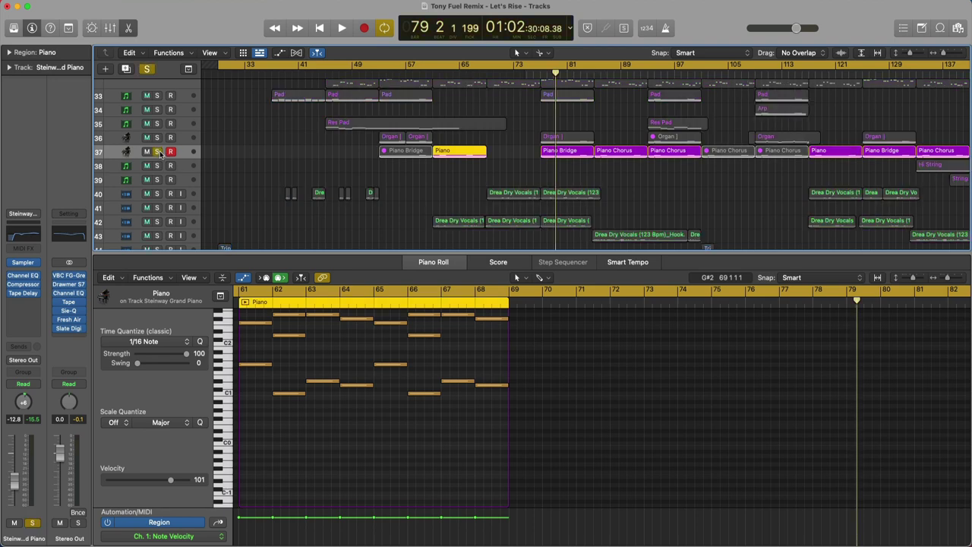
pyautogui.doubleClick(593, 73)
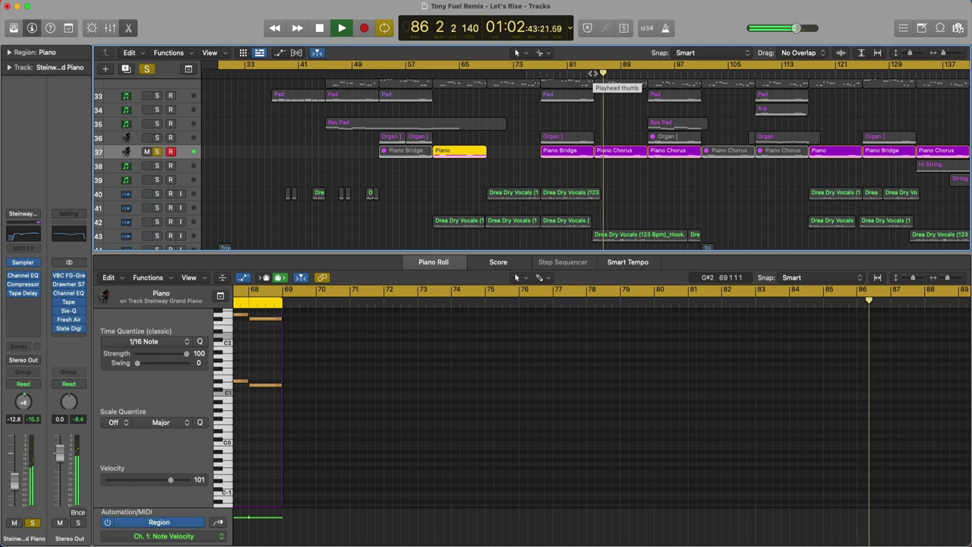
pyautogui.scroll(-3, 592, 74)
pyautogui.click(157, 188)
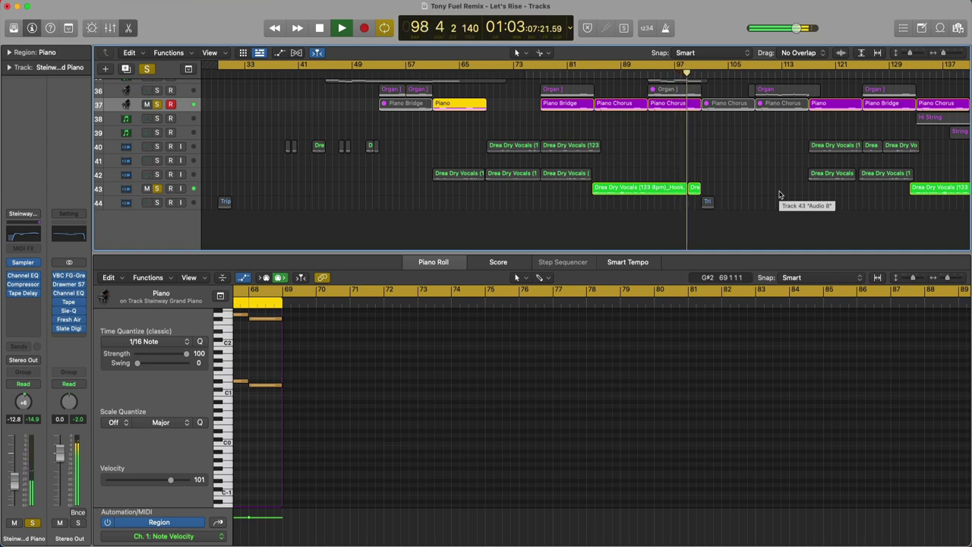
pyautogui.press('space')
# - Clear all solos and show the Hi String region's notes across bars 133–149
pyautogui.rightClick(672, 170)
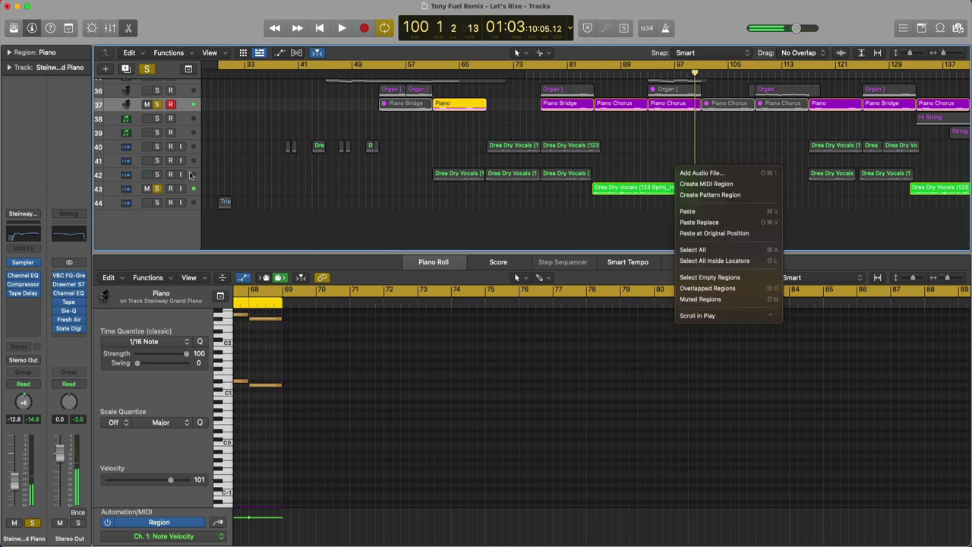
pyautogui.click(158, 192)
pyautogui.click(147, 69)
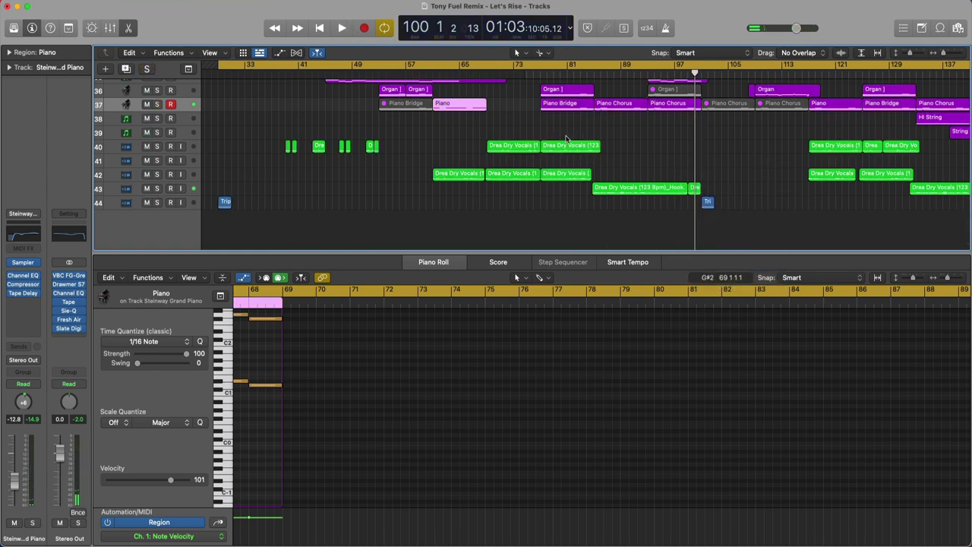
pyautogui.scroll(1, 566, 139)
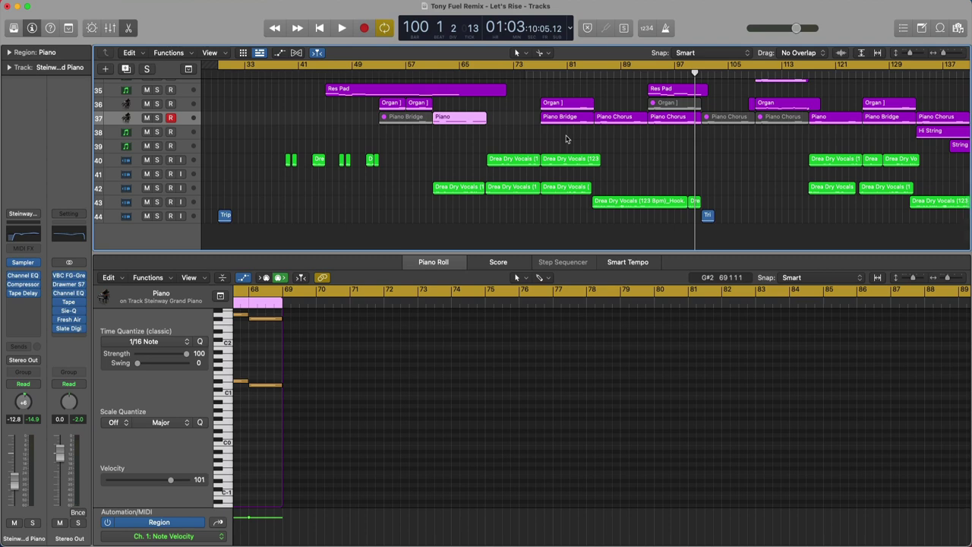
pyautogui.scroll(1, 566, 139)
pyautogui.scroll(2, 655, 153)
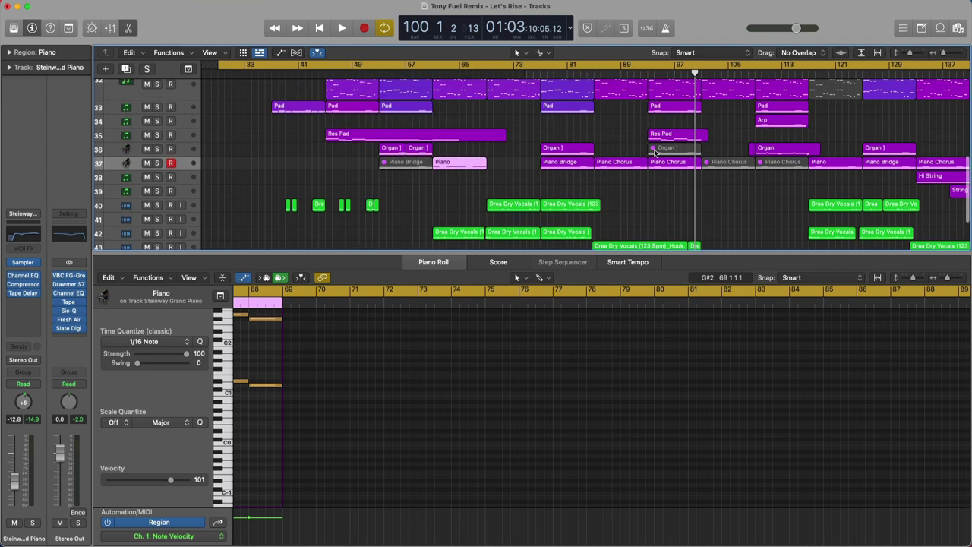
pyautogui.scroll(1, 524, 184)
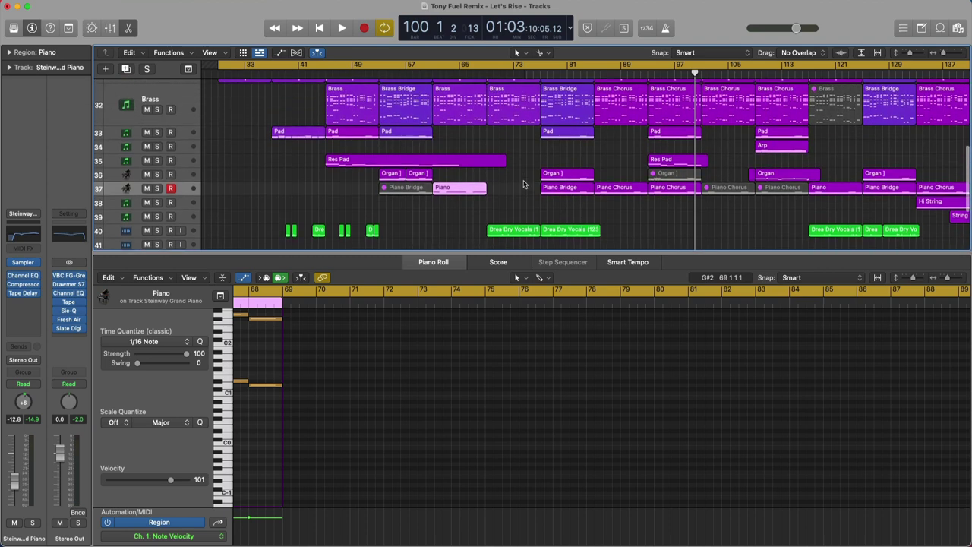
pyautogui.scroll(5, 523, 183)
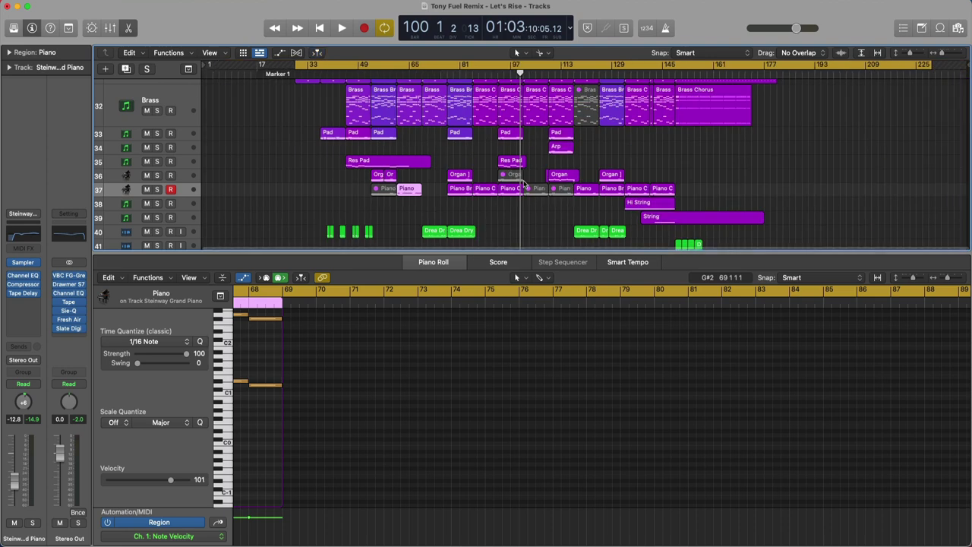
pyautogui.scroll(-8, 523, 184)
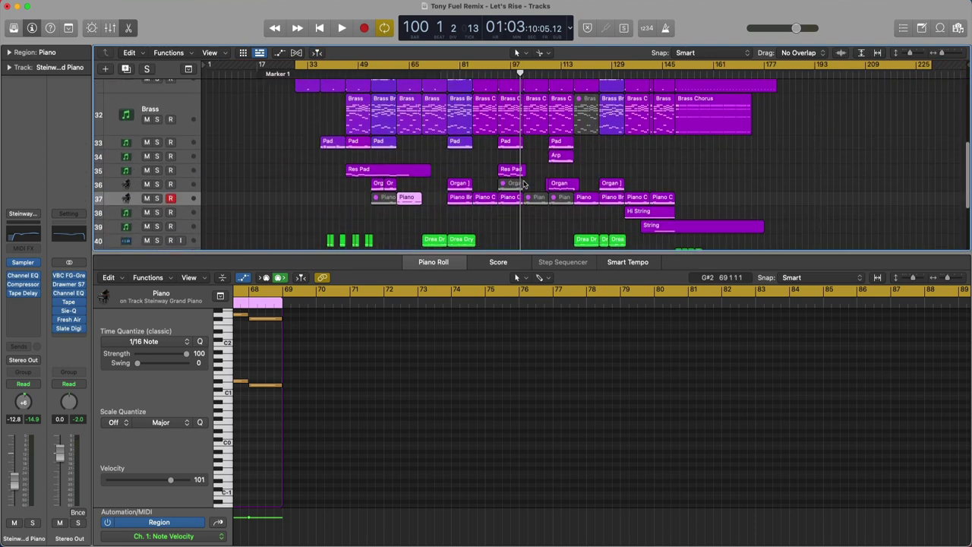
pyautogui.scroll(-1, 523, 184)
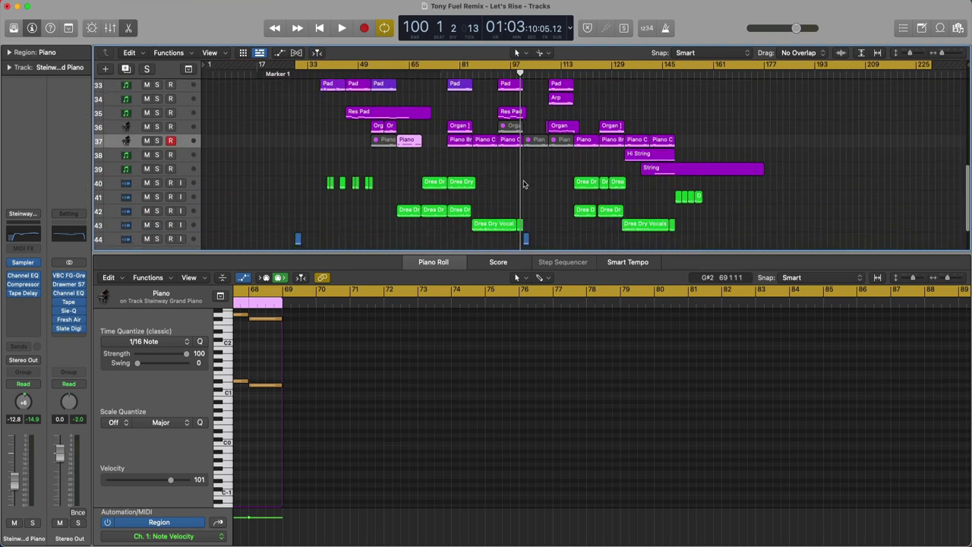
pyautogui.click(181, 159)
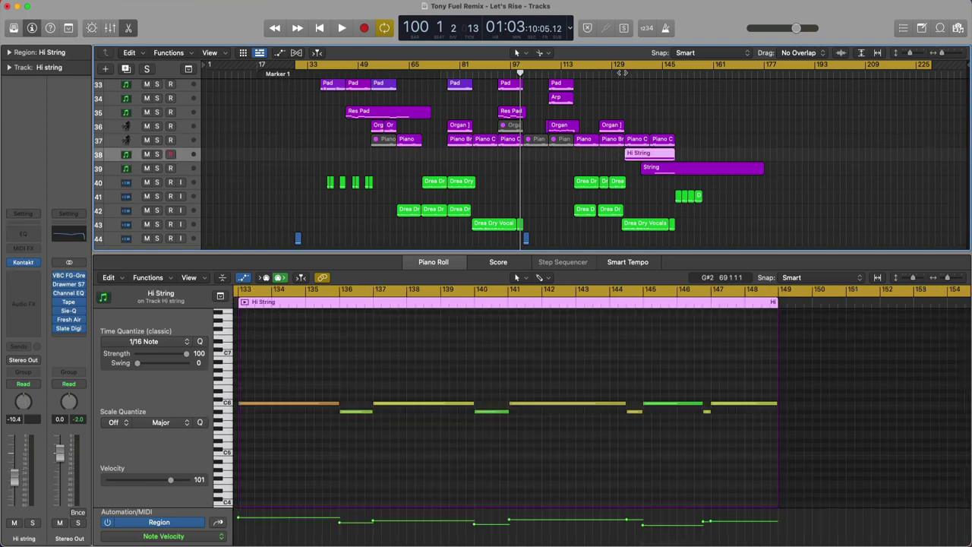
# - Play from around bar 132 with the Hi String, piano and String tracks soloed
pyautogui.doubleClick(621, 73)
pyautogui.click(156, 154)
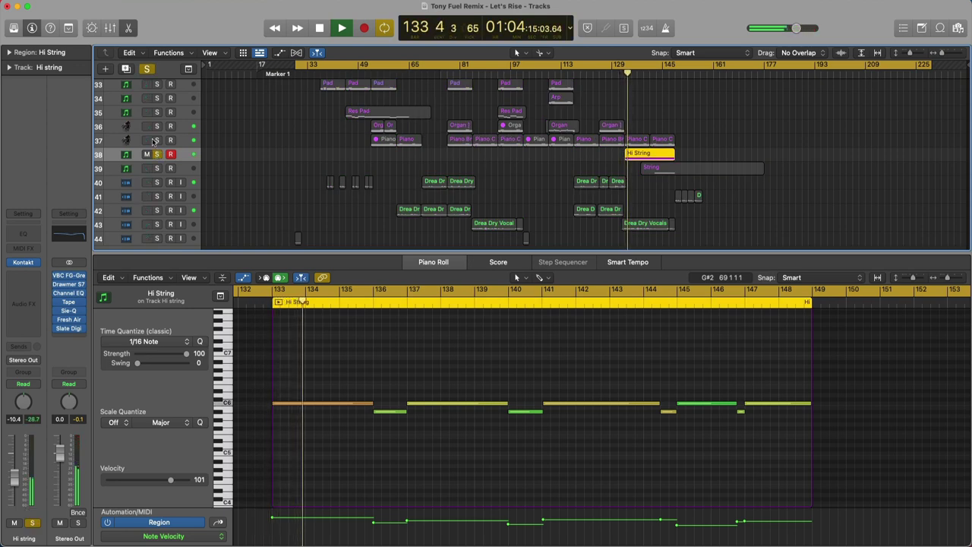
pyautogui.click(157, 140)
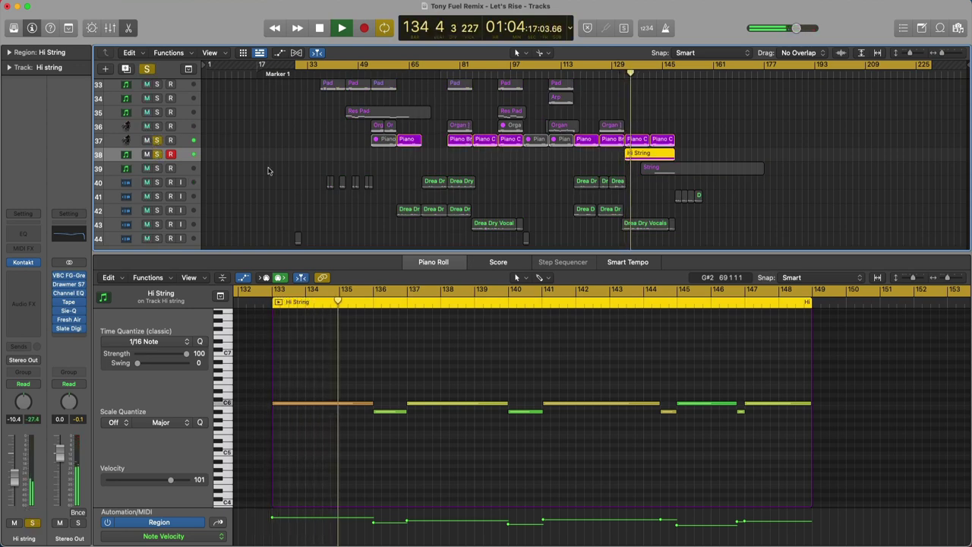
pyautogui.click(157, 167)
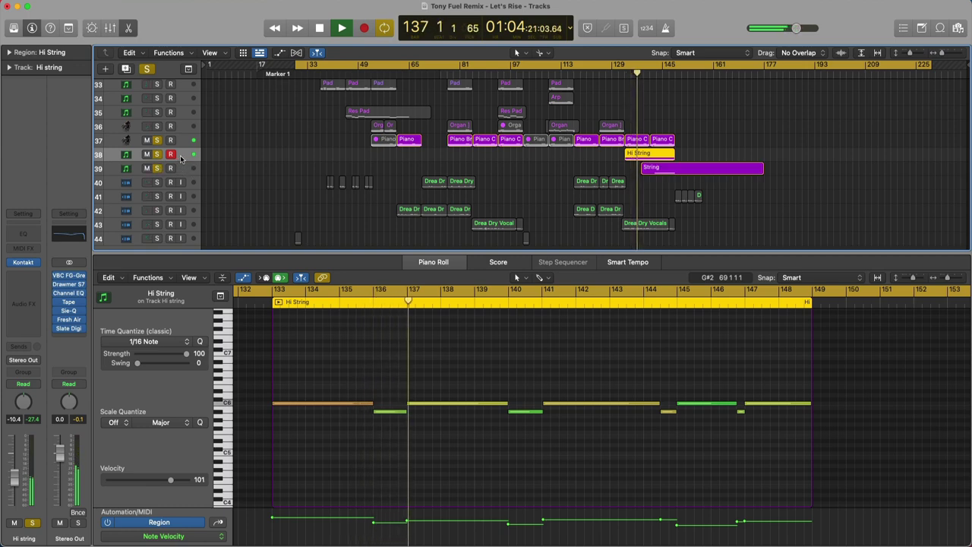
# - Check the Kontakt instruments on Hi String and Strings, showing the String region's notes
pyautogui.press('v')
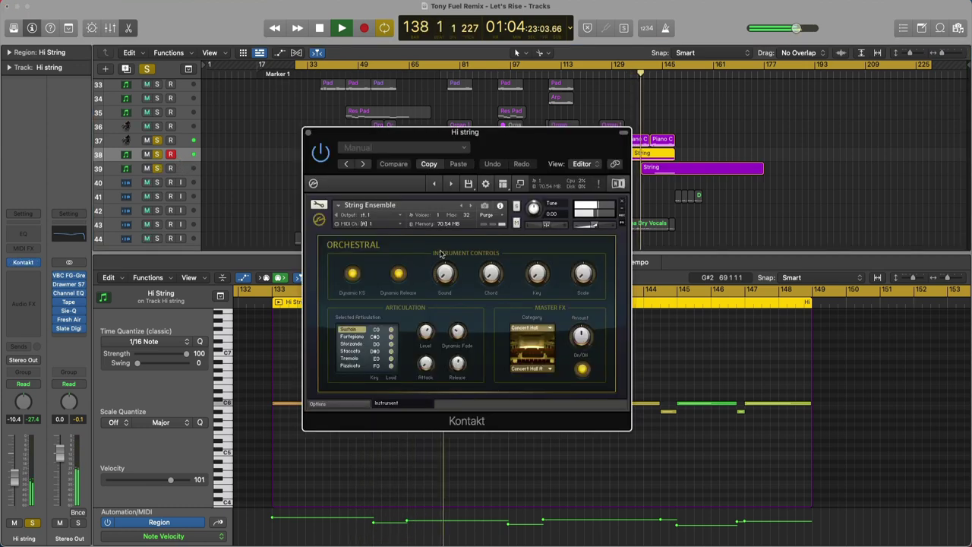
pyautogui.click(308, 133)
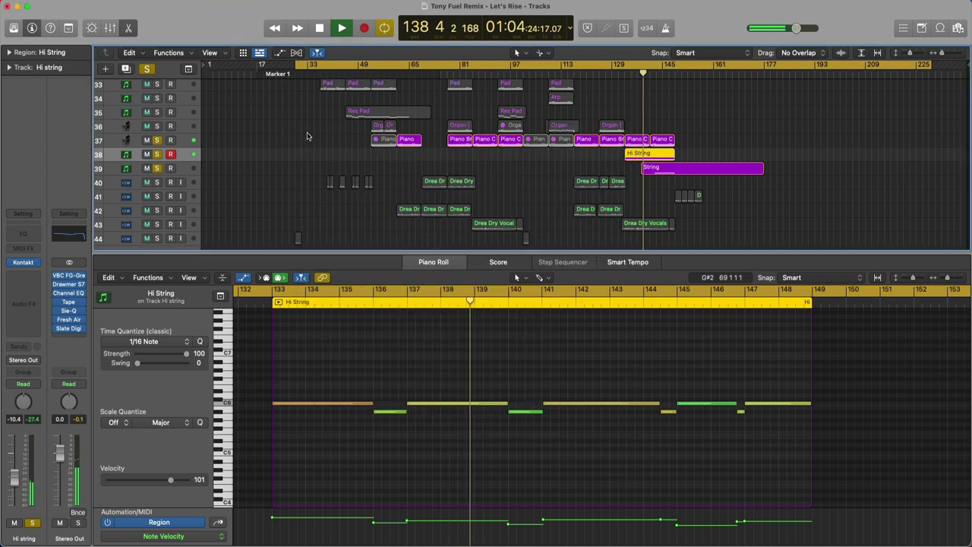
pyautogui.click(190, 169)
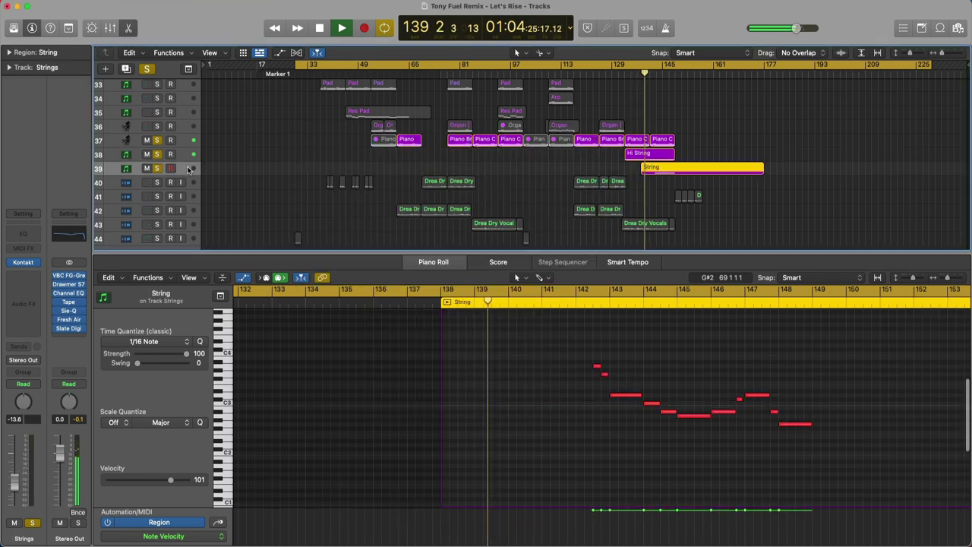
pyautogui.click(24, 263)
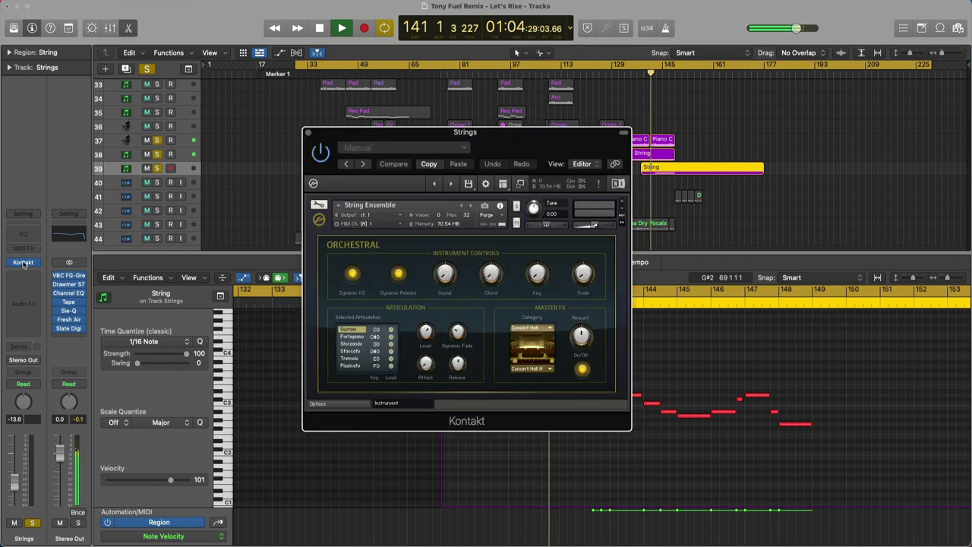
pyautogui.click(308, 133)
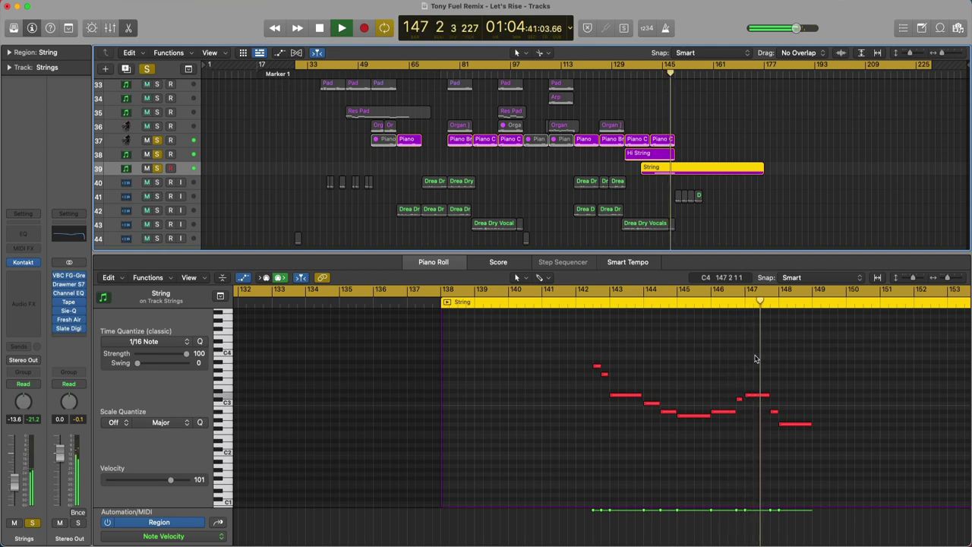
pyautogui.scroll(-3, 754, 358)
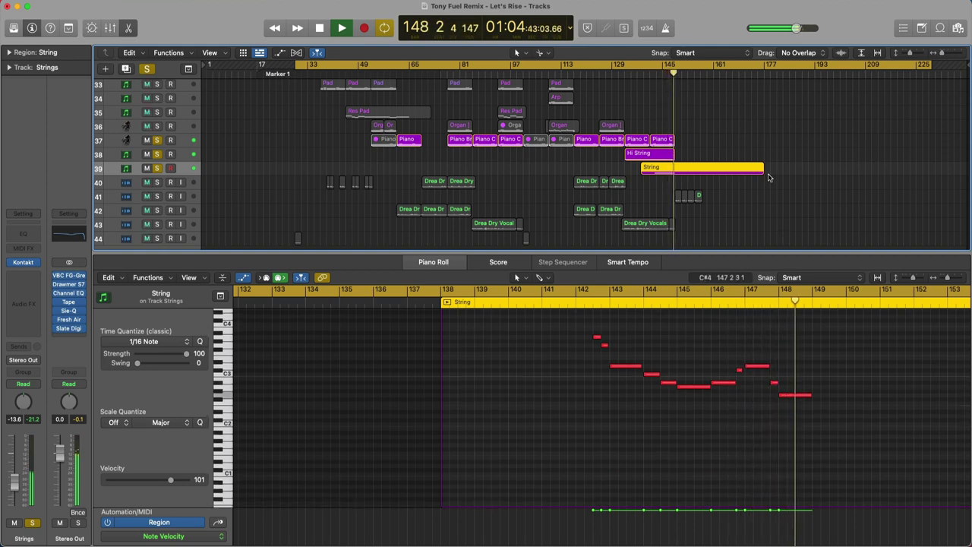
# - Return the playhead to bar 133, disable soloing, and play the full arrangement
pyautogui.click(625, 72)
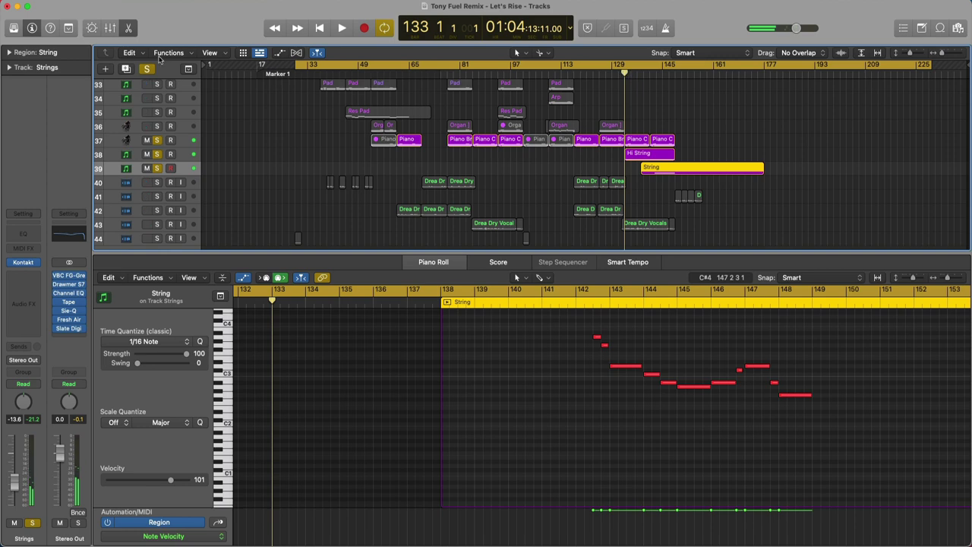
pyautogui.click(144, 69)
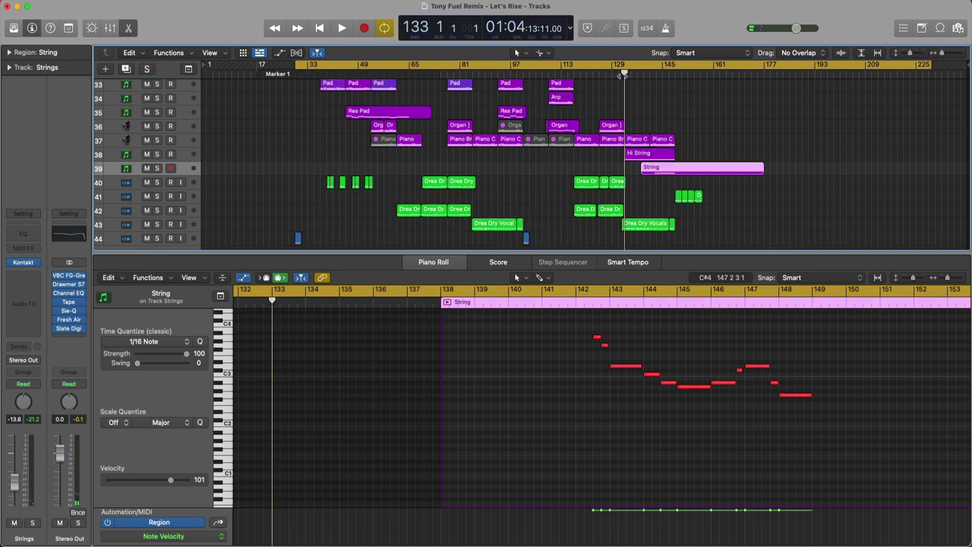
pyautogui.press('space')
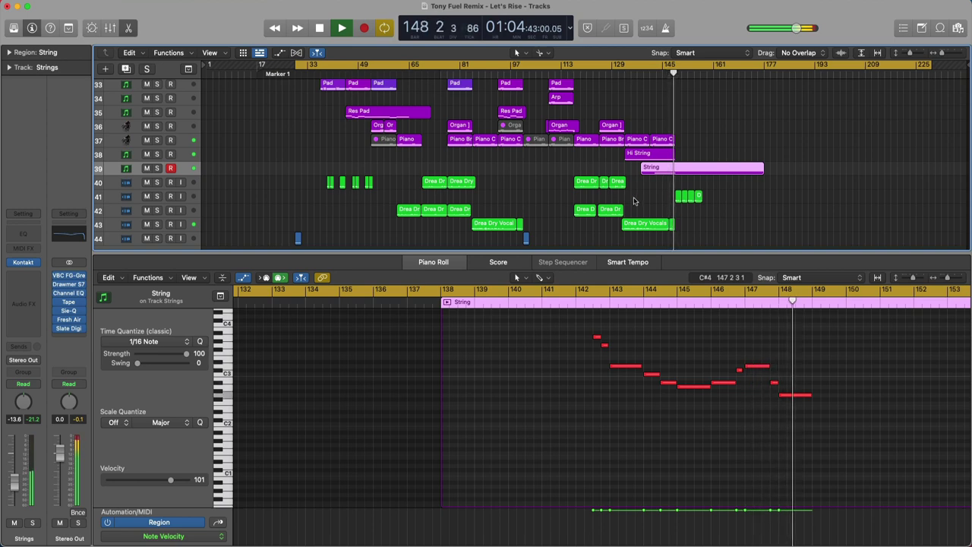
pyautogui.scroll(-2, 635, 201)
pyautogui.scroll(5, 726, 187)
pyautogui.scroll(3, 729, 187)
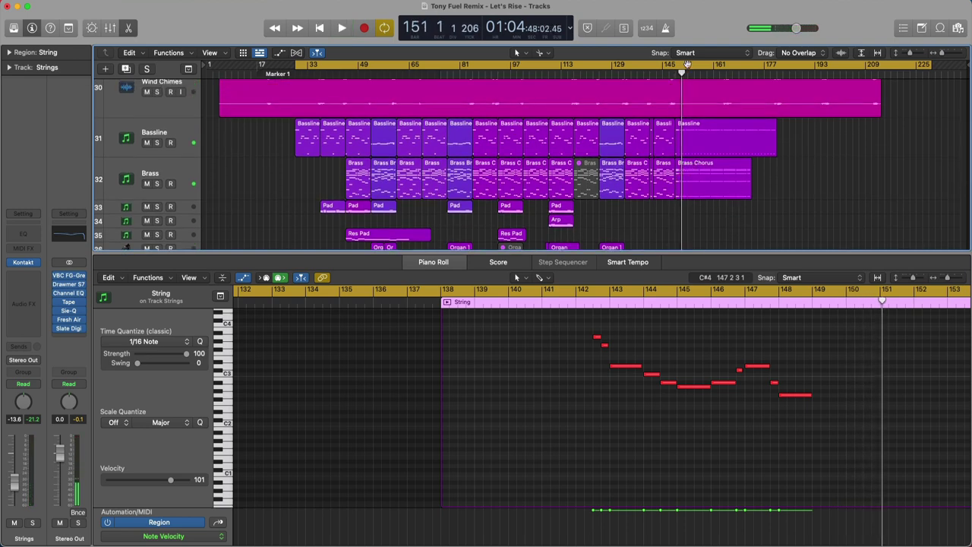
pyautogui.scroll(5, 691, 76)
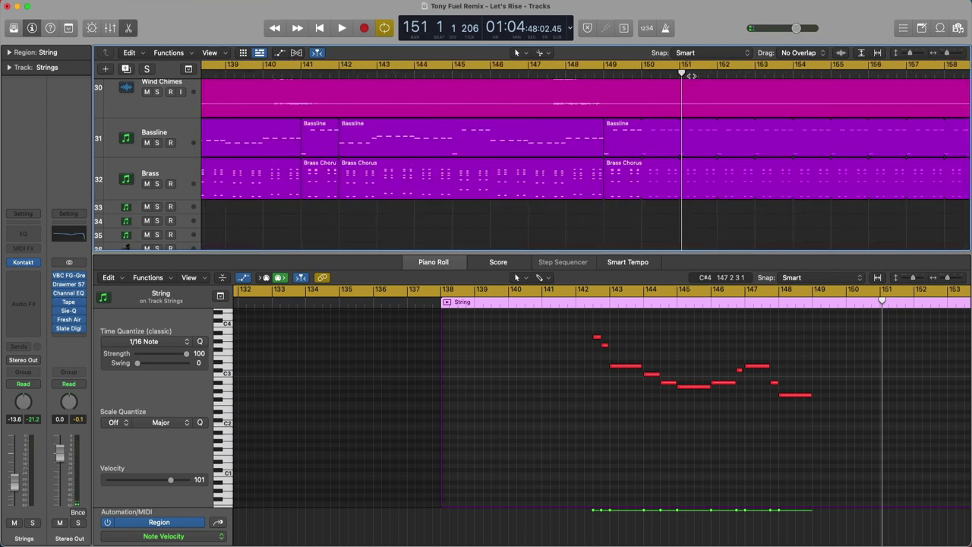
pyautogui.scroll(-3, 648, 187)
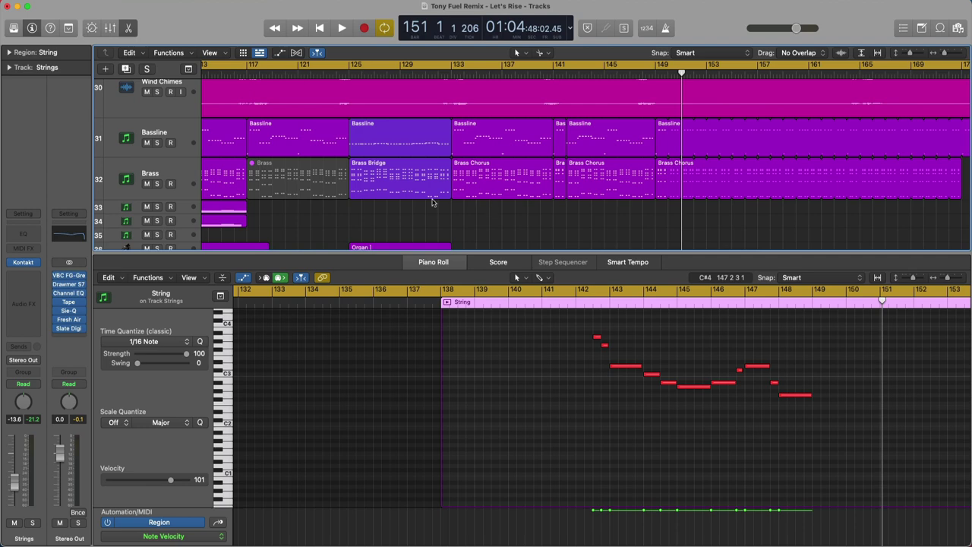
pyautogui.scroll(-3, 431, 202)
pyautogui.scroll(4, 433, 202)
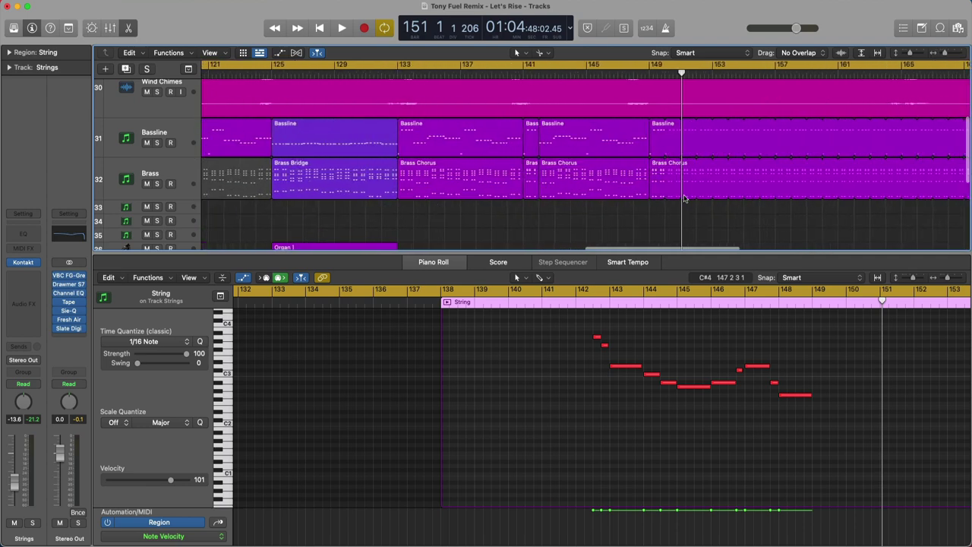
pyautogui.hscroll(5, 684, 198)
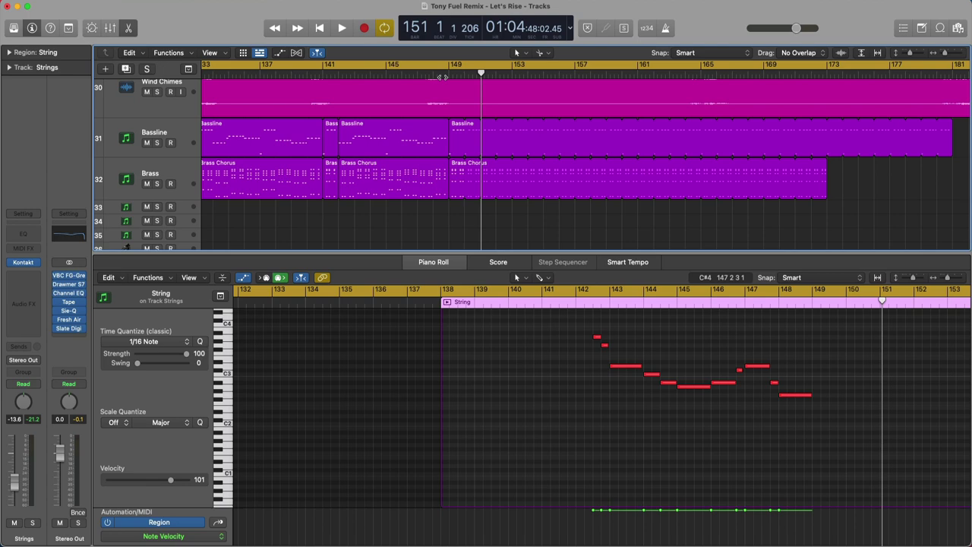
pyautogui.scroll(-5, 578, 101)
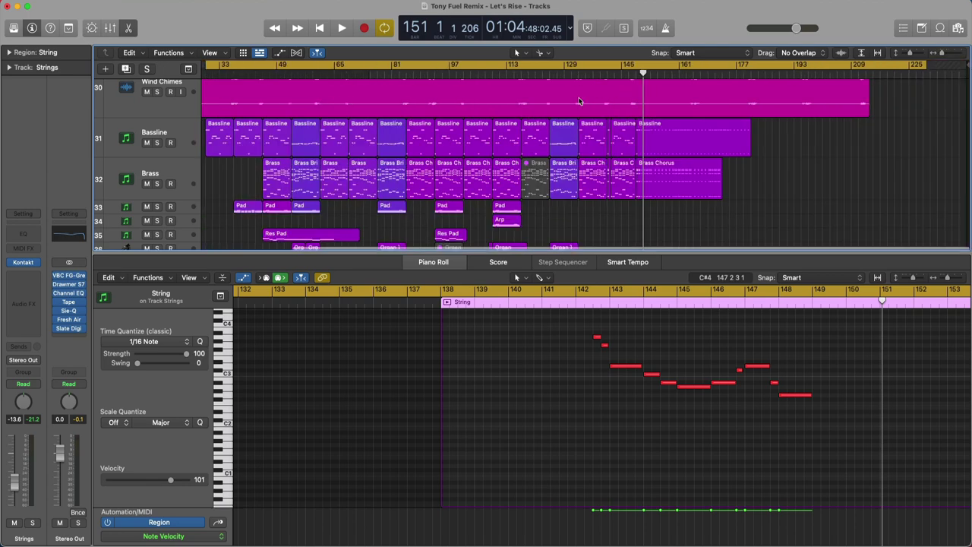
pyautogui.scroll(-1, 651, 189)
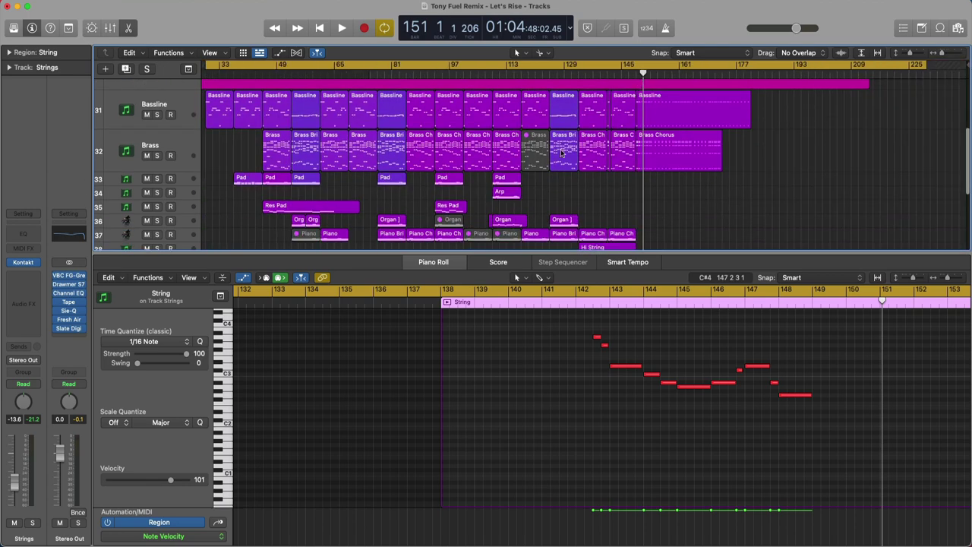
pyautogui.scroll(-1, 562, 152)
pyautogui.scroll(-2, 547, 148)
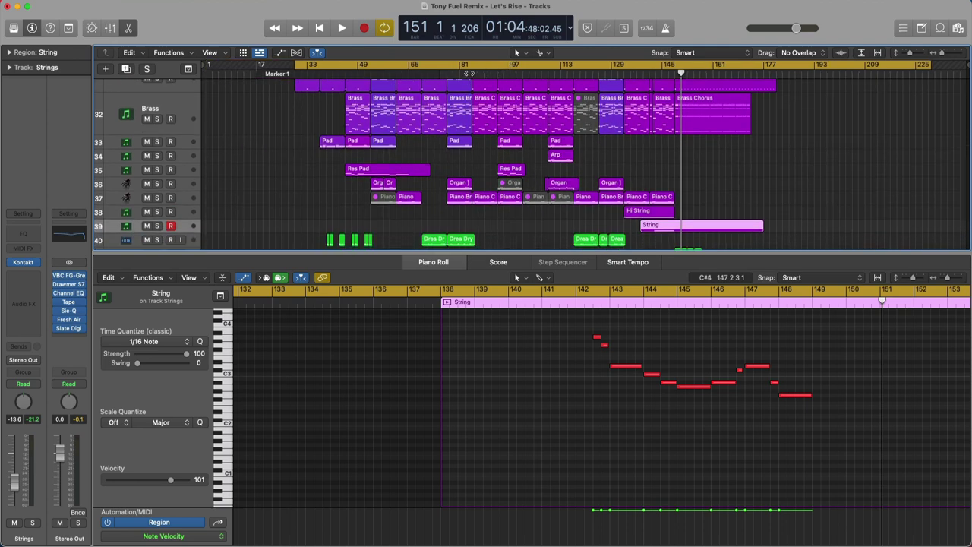
# - Play the arrangement from bar 84, then jump ahead to bar 93
pyautogui.click(469, 74)
pyautogui.press('space')
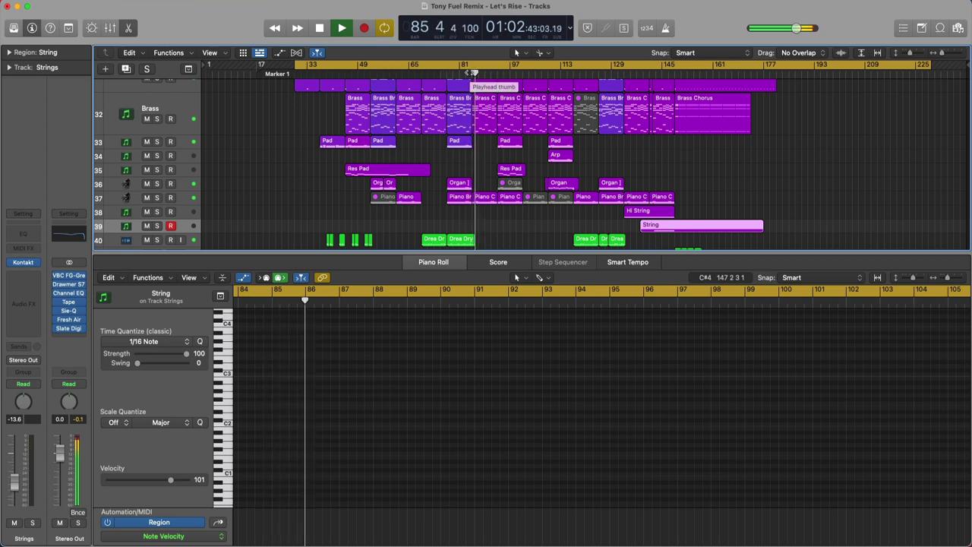
pyautogui.scroll(5, 511, 180)
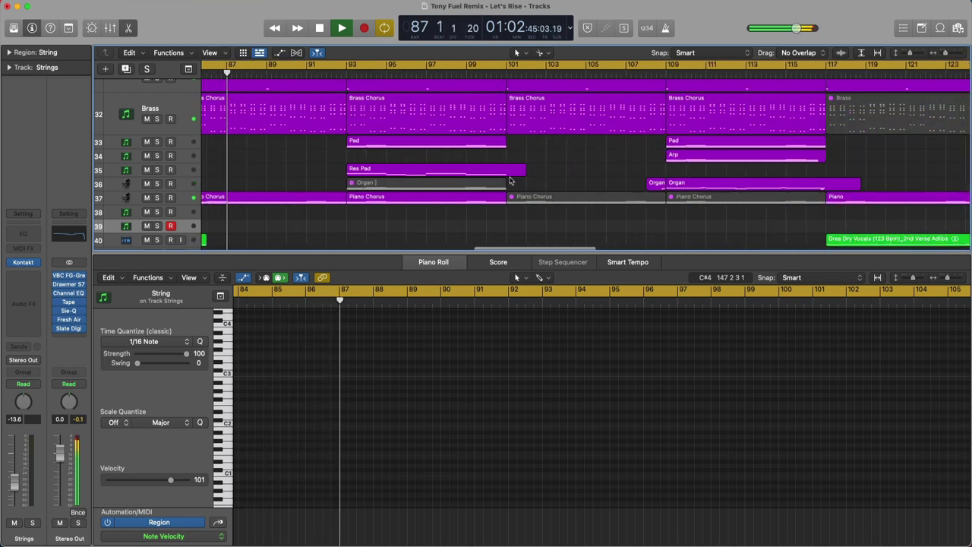
pyautogui.click(313, 74)
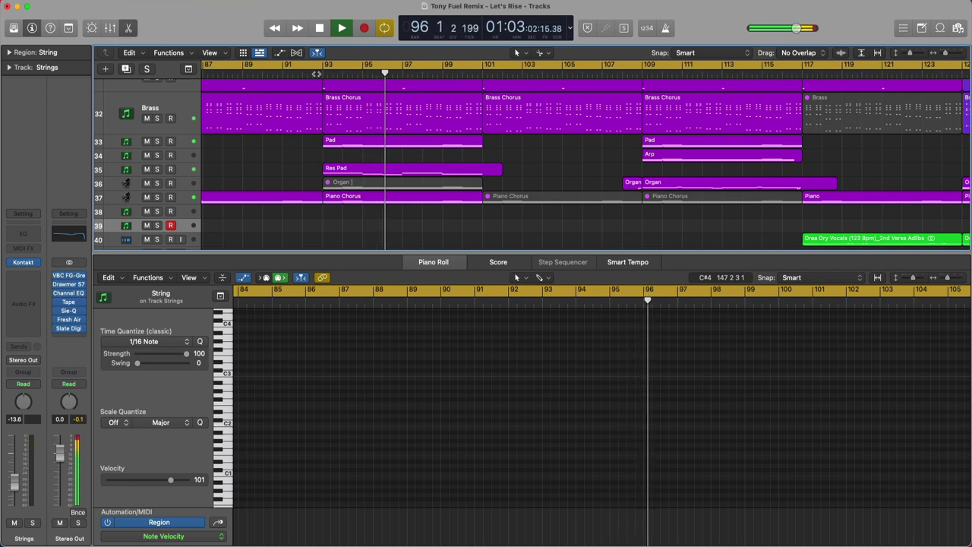
# - Follow playback through the chorus and bridge sections, stopping at bar 117
pyautogui.scroll(-3, 581, 170)
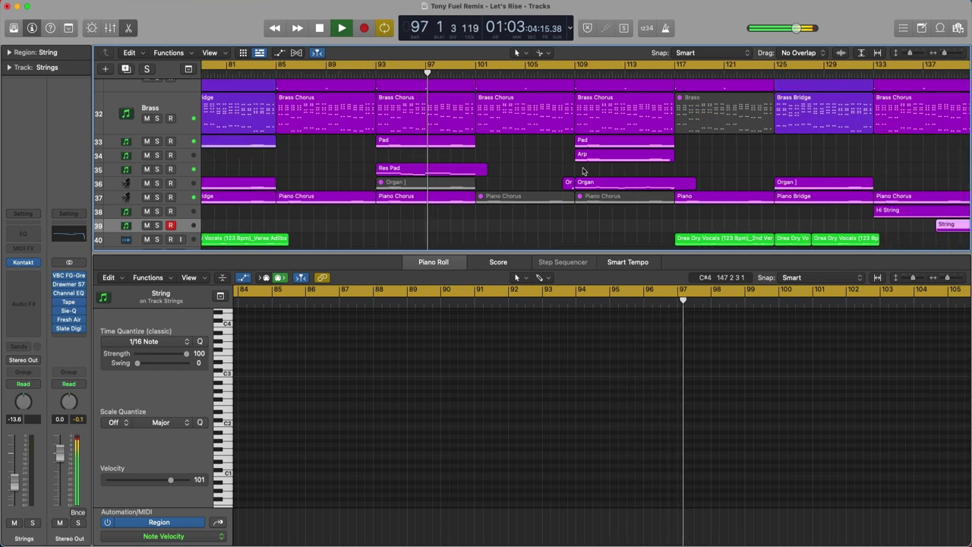
pyautogui.hscroll(4, 521, 147)
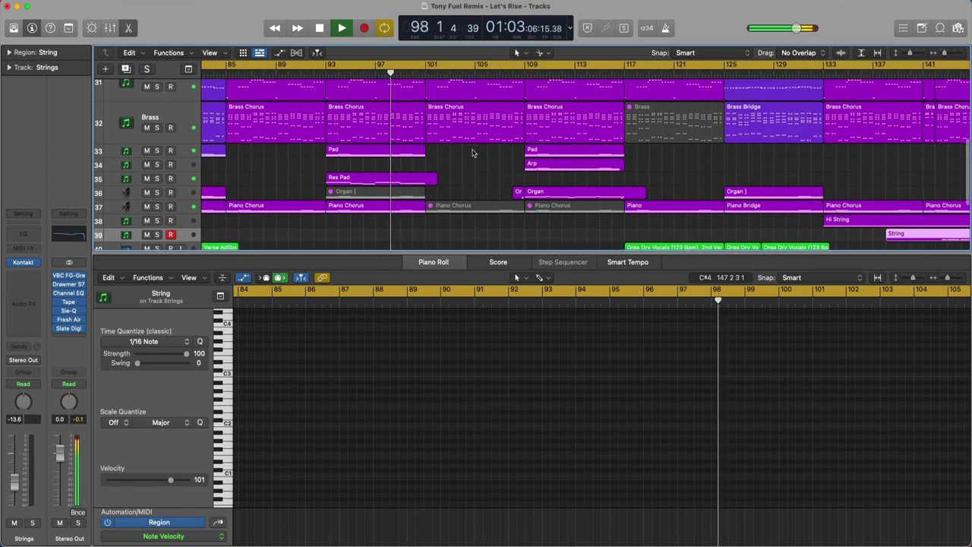
pyautogui.scroll(-5, 472, 152)
pyautogui.scroll(4, 471, 153)
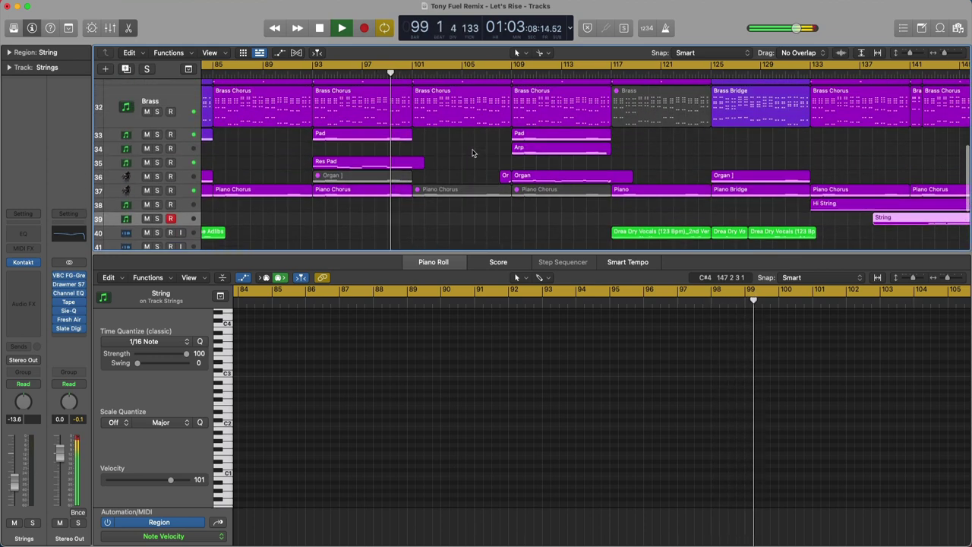
pyautogui.scroll(3, 472, 153)
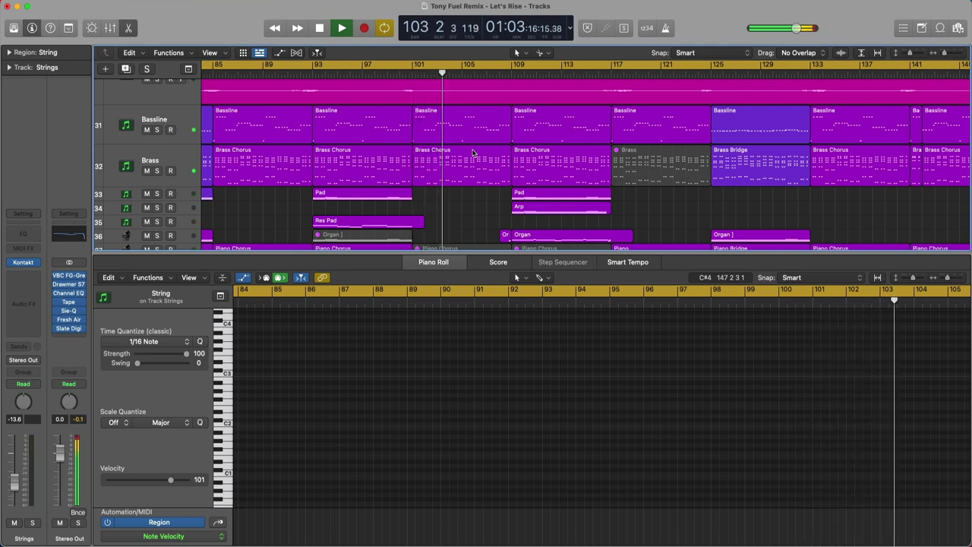
pyautogui.scroll(-3, 471, 153)
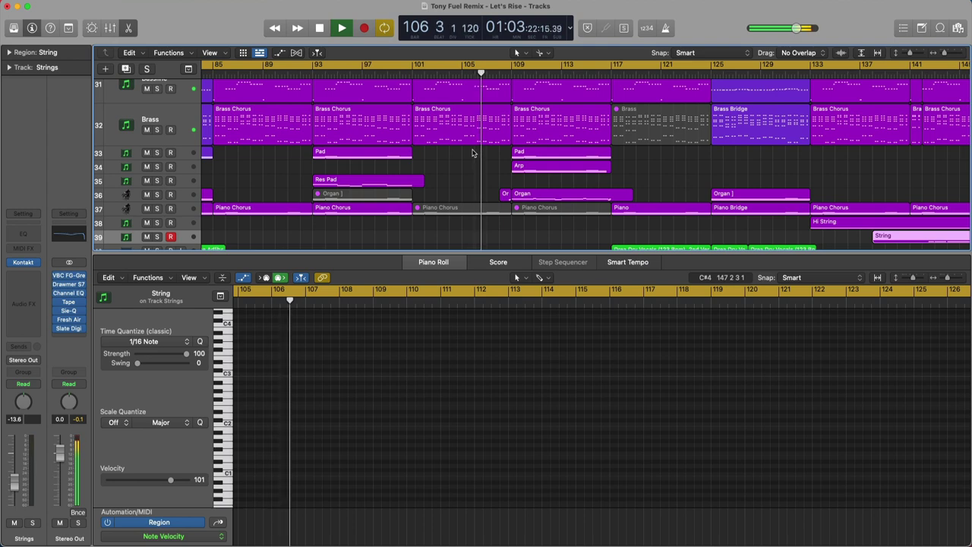
pyautogui.scroll(-1, 472, 153)
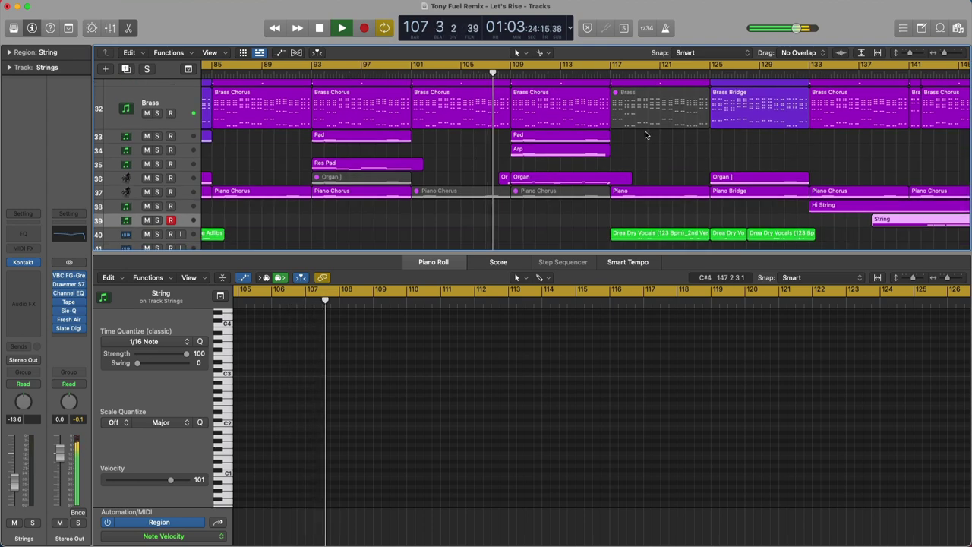
pyautogui.hscroll(2, 586, 162)
pyautogui.hscroll(2, 587, 162)
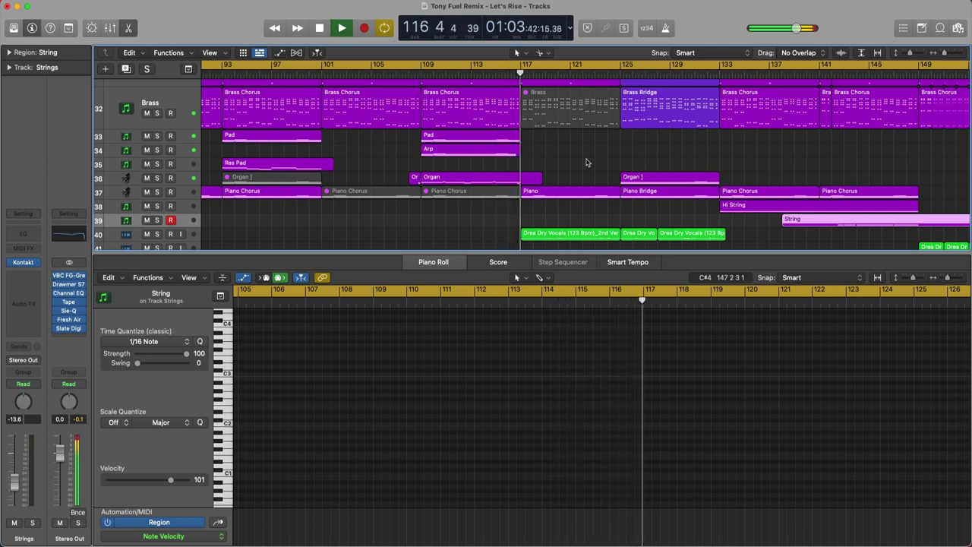
pyautogui.press('space')
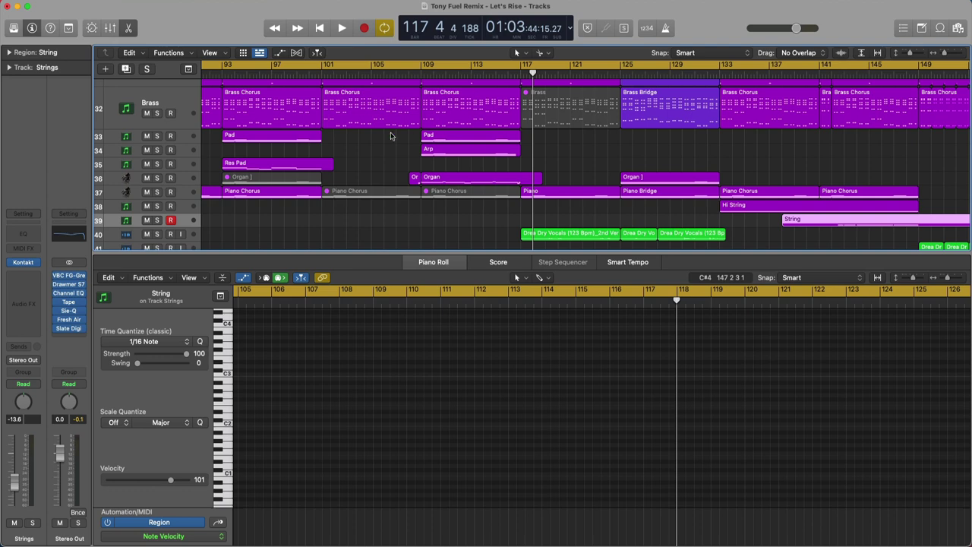
# - Play from bar 108 with the Pad and Arp tracks soloed
pyautogui.click(415, 67)
pyautogui.press('space')
pyautogui.click(157, 136)
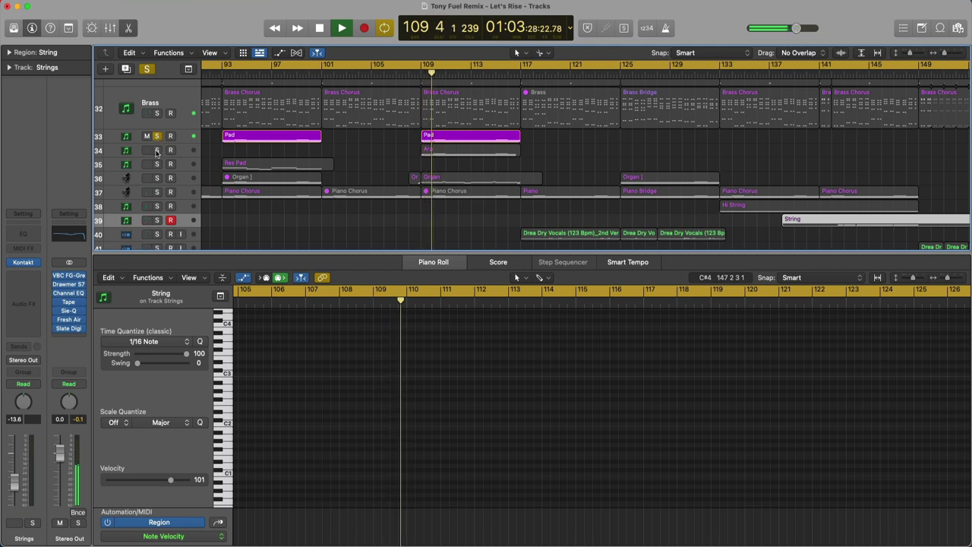
pyautogui.click(158, 149)
# - Show the Arp notes in the Piano Roll, check its Falcon instrument, then solo Organ
pyautogui.click(184, 152)
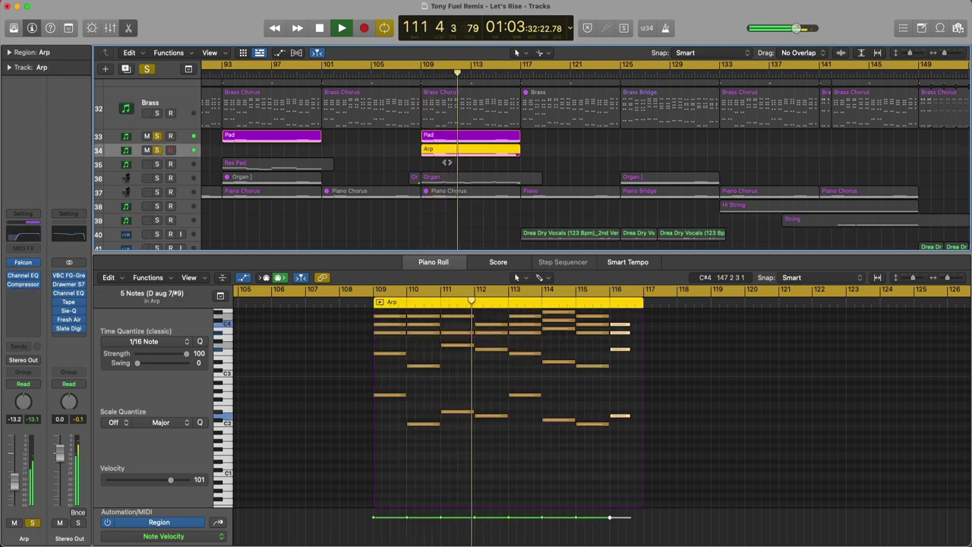
pyautogui.scroll(5, 503, 323)
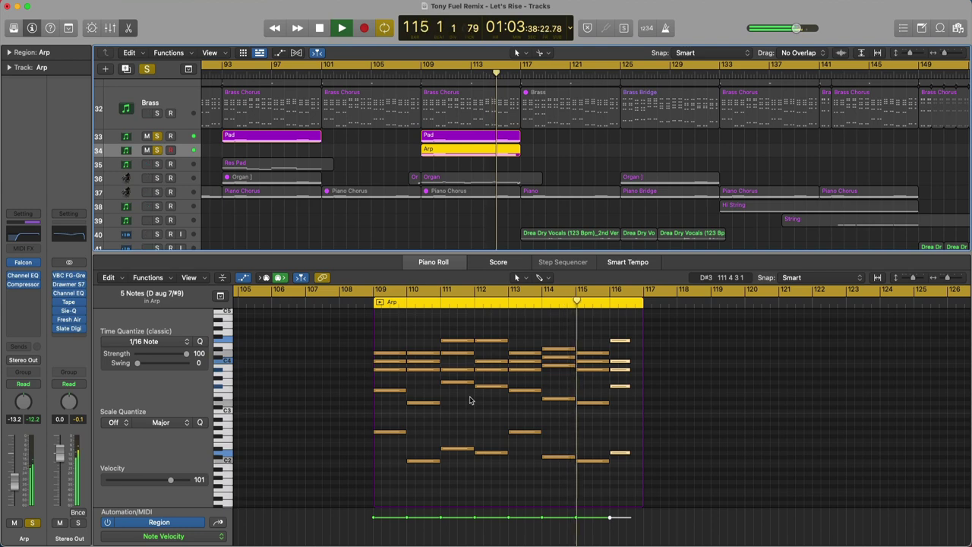
pyautogui.click(23, 263)
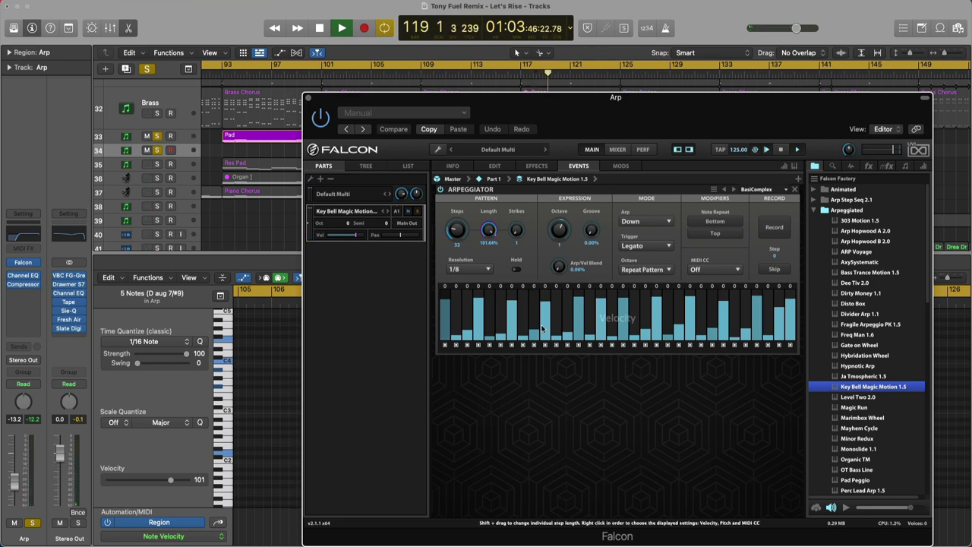
pyautogui.click(307, 99)
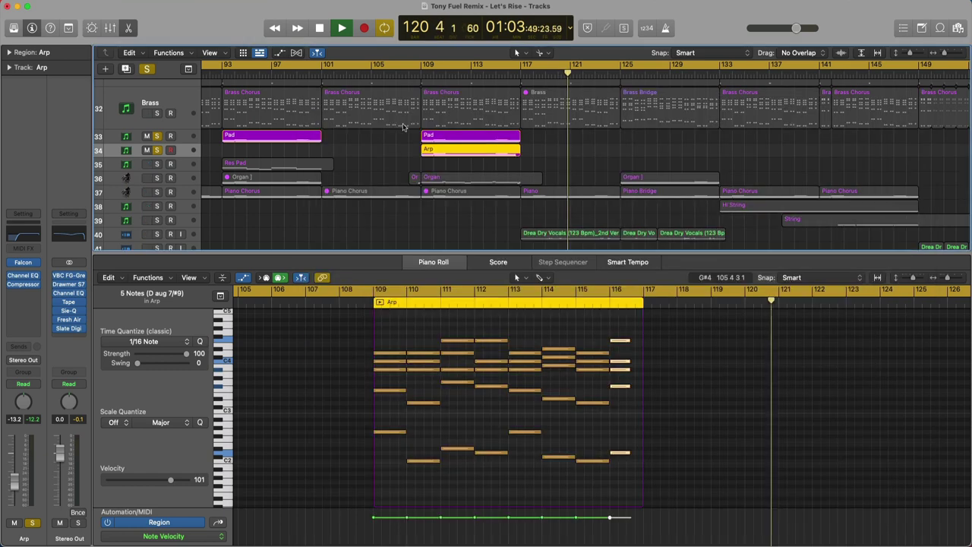
pyautogui.click(410, 74)
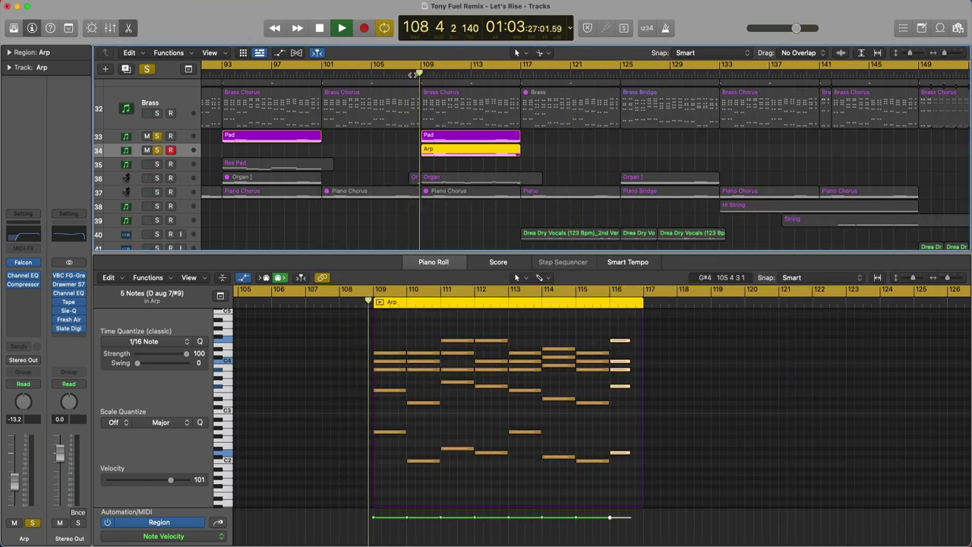
pyautogui.click(157, 178)
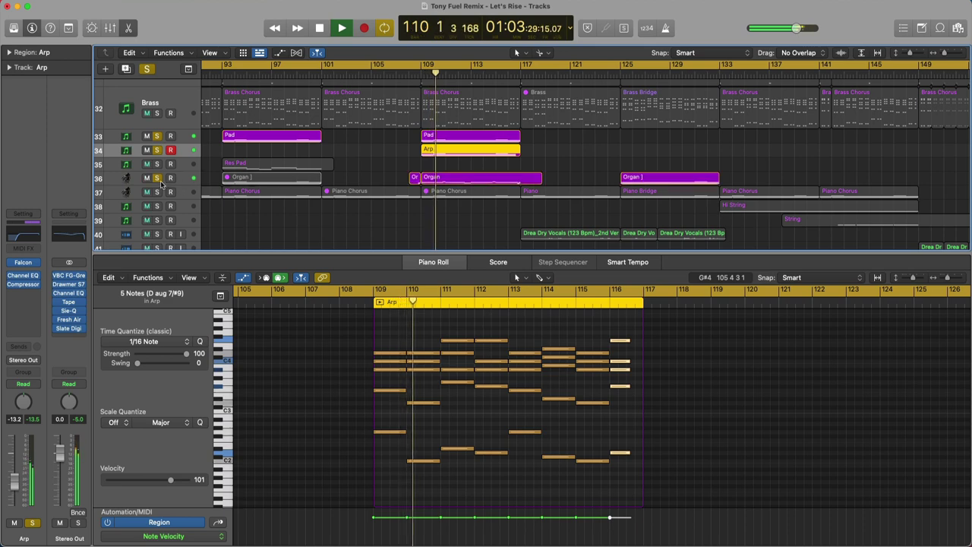
# - Show the large and short Organ regions' notes and select the run's top note
pyautogui.click(433, 179)
pyautogui.press('space')
pyautogui.click(416, 177)
pyautogui.scroll(6, 372, 344)
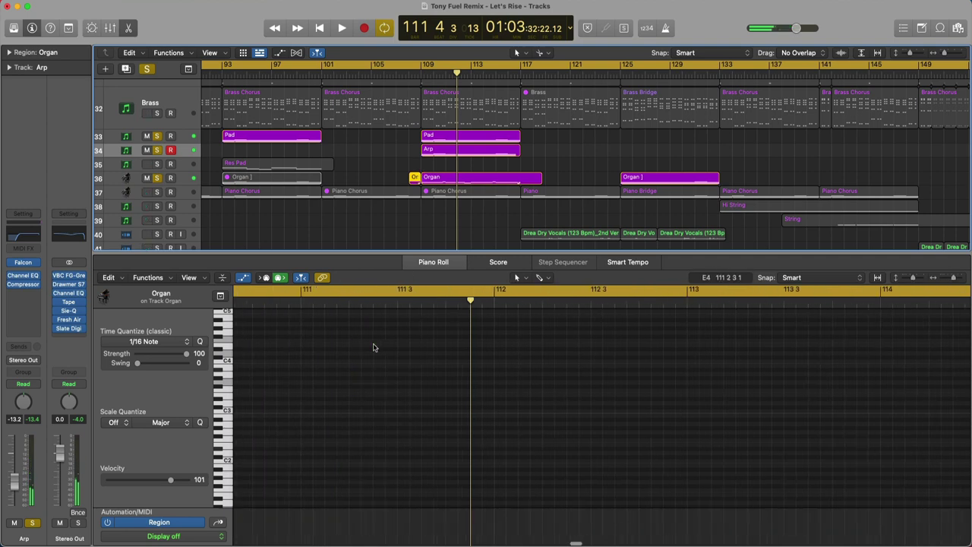
pyautogui.scroll(3, 445, 380)
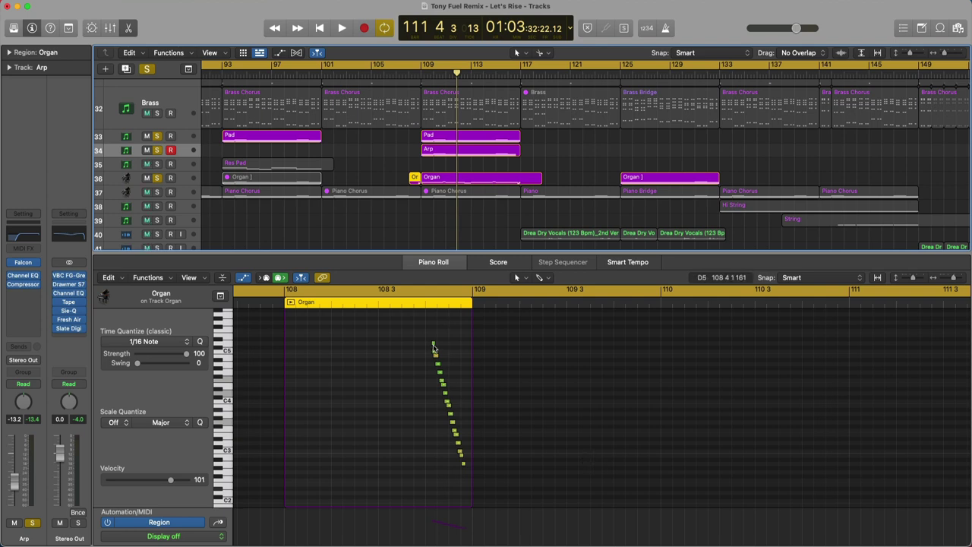
pyautogui.click(434, 346)
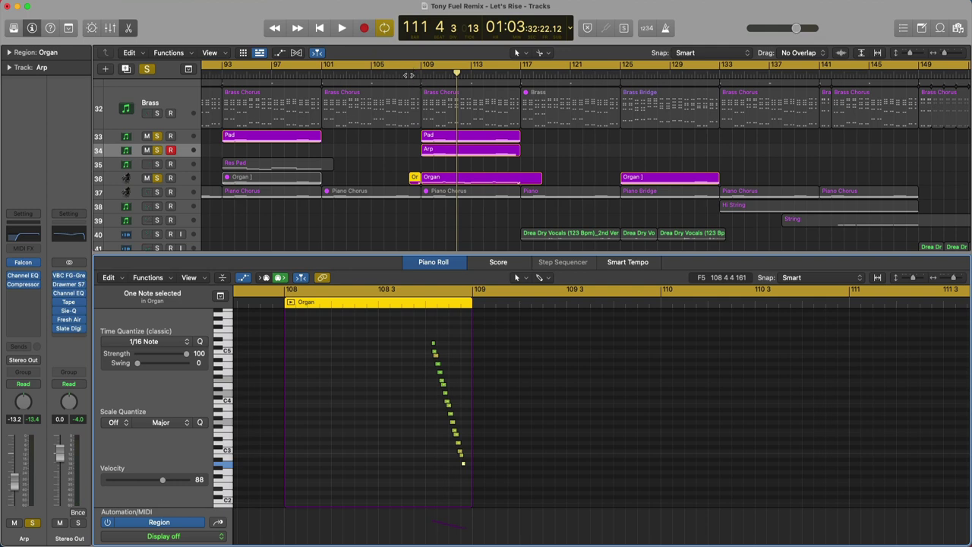
# - Play from bar 108 while viewing the large Organ region's notes in the Piano Roll
pyautogui.press('space')
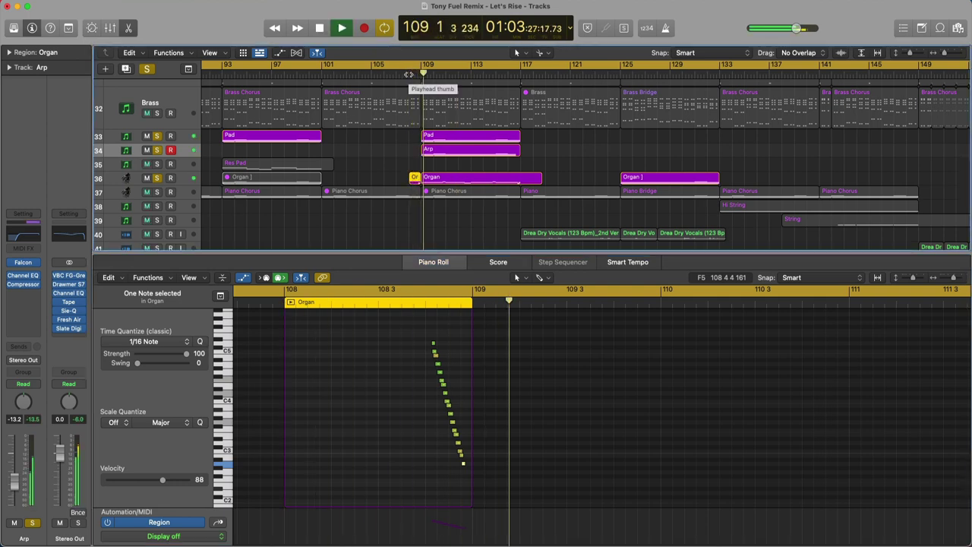
pyautogui.click(525, 180)
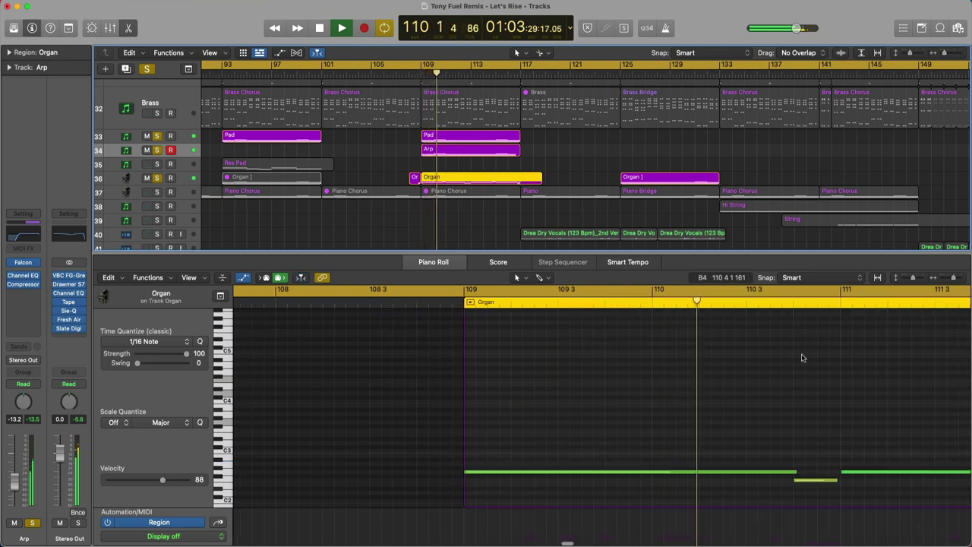
pyautogui.hscroll(1, 759, 372)
pyautogui.hscroll(-3, 646, 395)
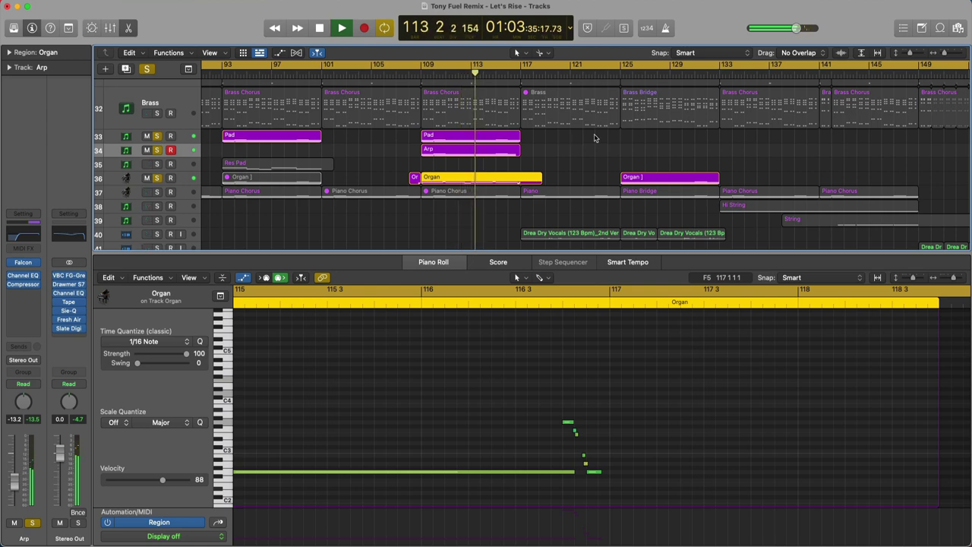
pyautogui.scroll(3, 594, 138)
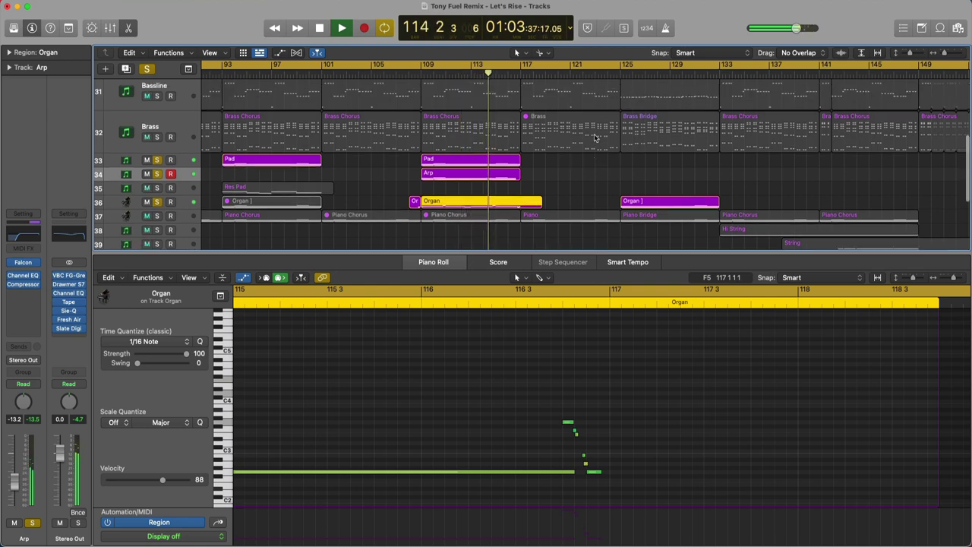
pyautogui.scroll(-2, 593, 137)
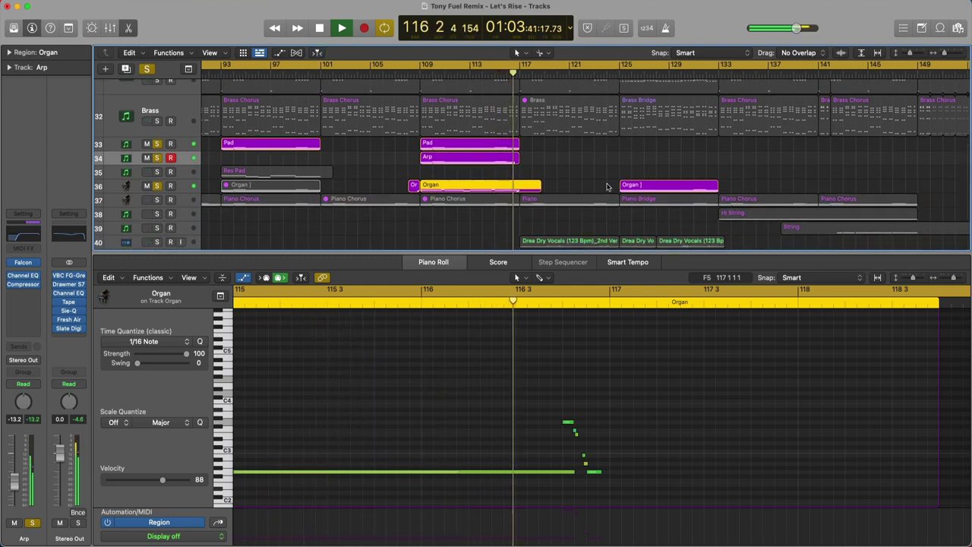
pyautogui.press('space')
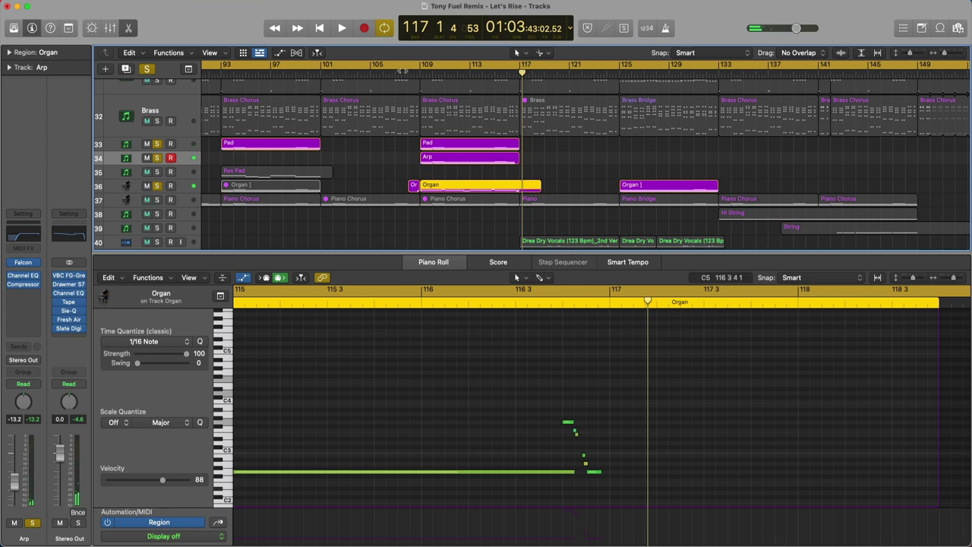
# - Clear all solos and replay the full arrangement from bar 108
pyautogui.press('Return')
pyautogui.click(147, 69)
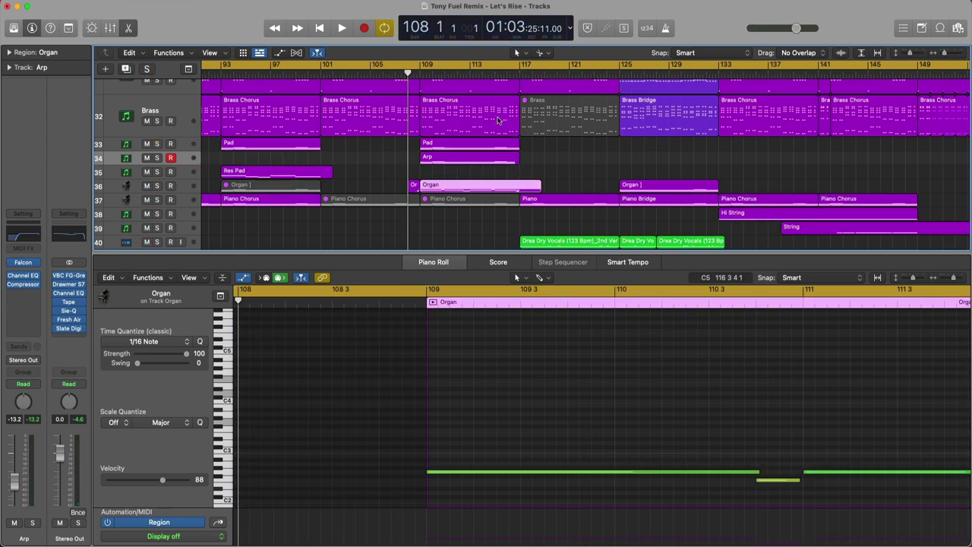
pyautogui.press('space')
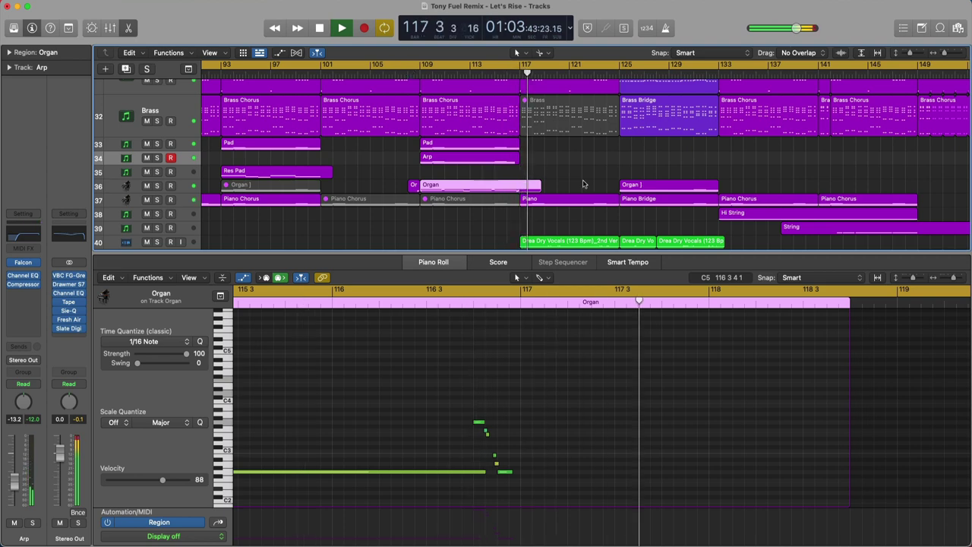
# - Fit the song, then play from bar 117 while scrolling over the drum, Wind Chimes and Bassline tracks
pyautogui.press('z')
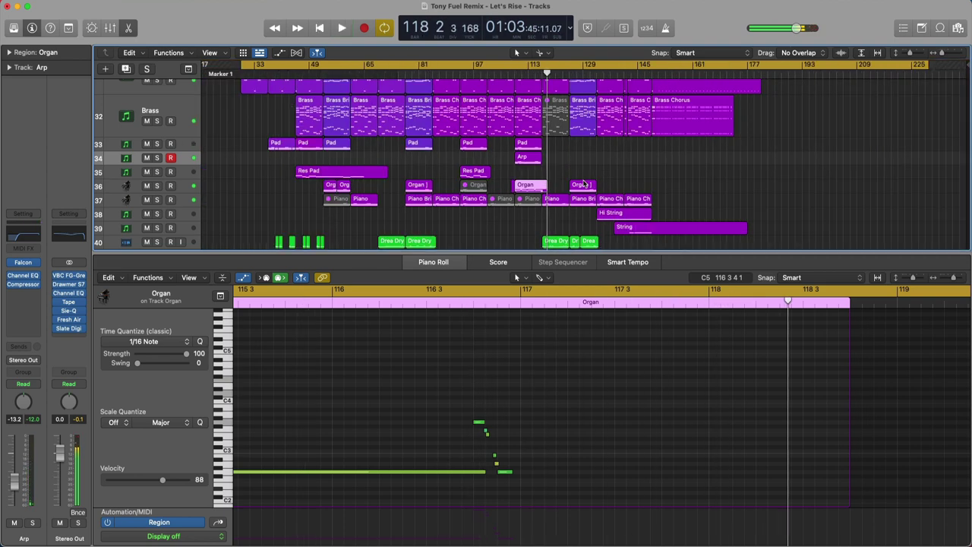
pyautogui.scroll(2, 592, 149)
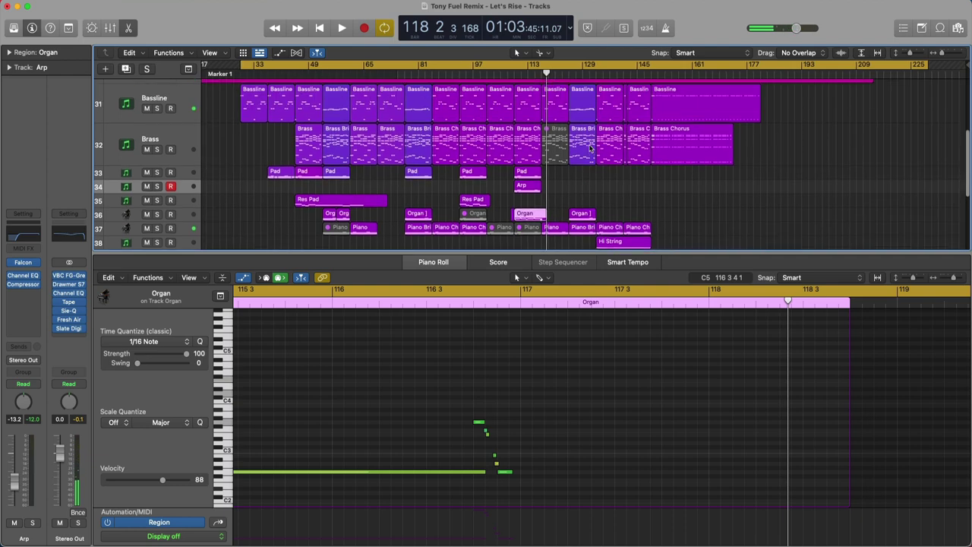
pyautogui.scroll(1, 592, 149)
pyautogui.scroll(5, 552, 168)
pyautogui.scroll(3, 552, 168)
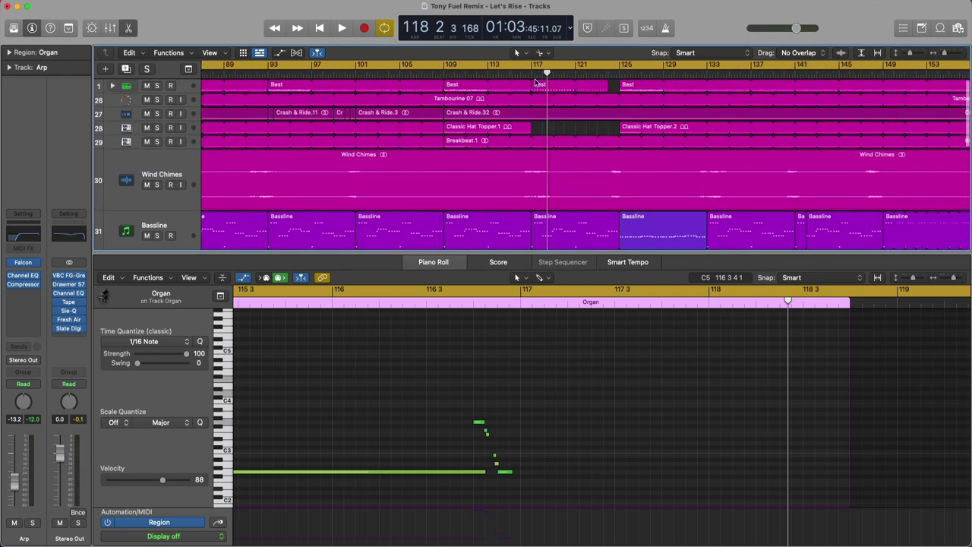
pyautogui.scroll(-1, 585, 156)
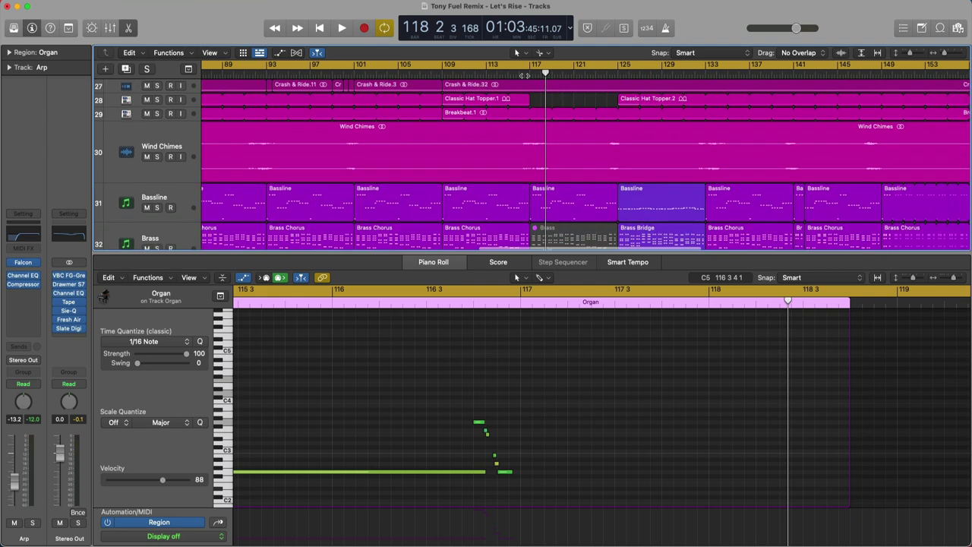
pyautogui.doubleClick(524, 76)
pyautogui.scroll(-5, 673, 207)
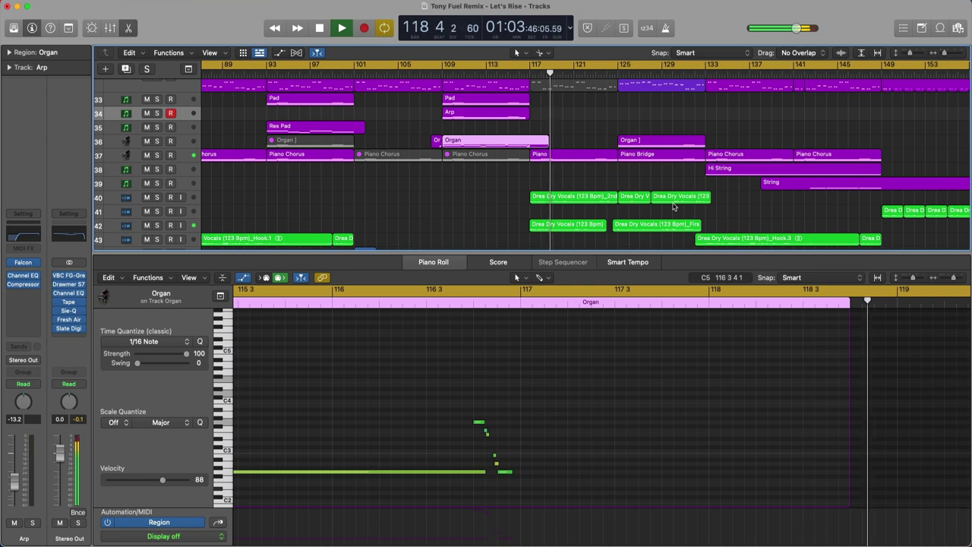
pyautogui.hscroll(5, 673, 206)
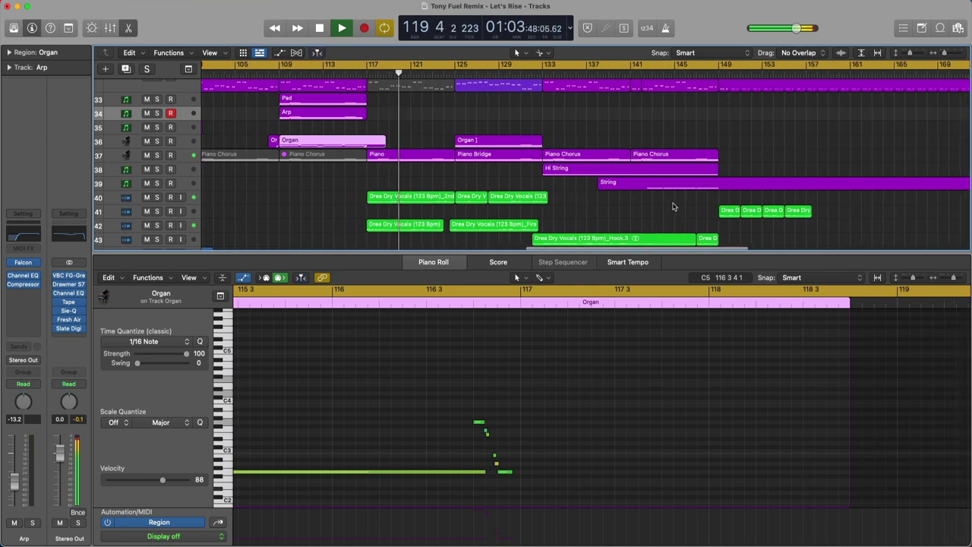
pyautogui.scroll(5, 673, 206)
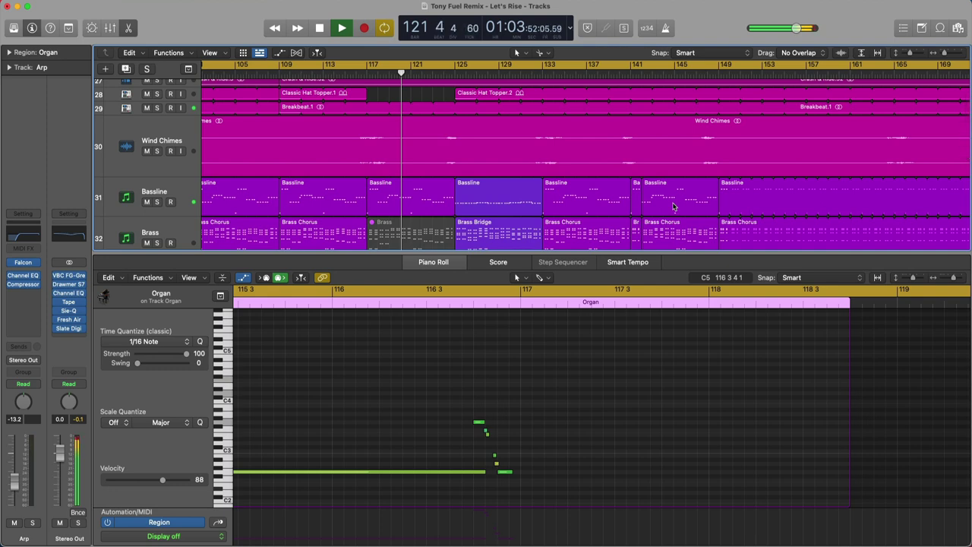
# - Show the Mixer in the lower pane and scroll through all the track channel strips
pyautogui.press('x')
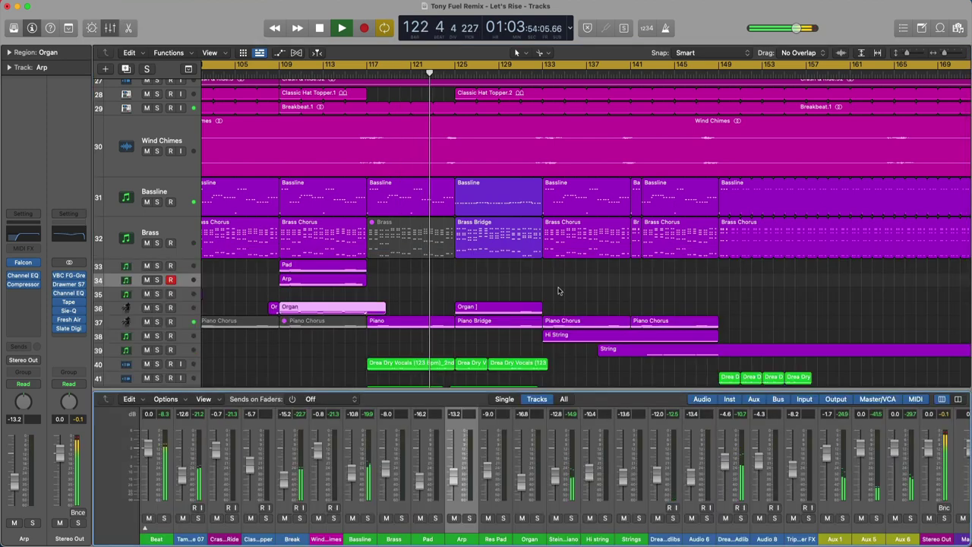
pyautogui.scroll(3, 558, 291)
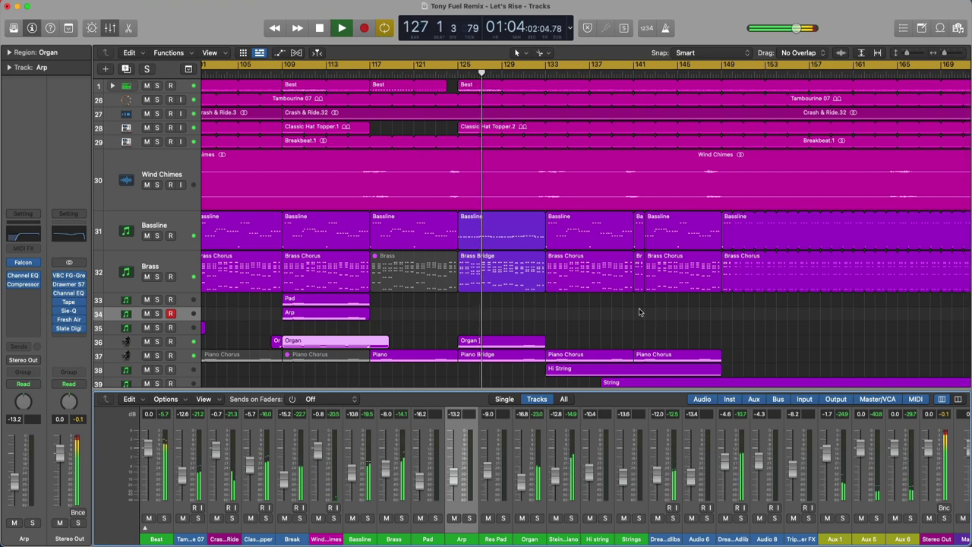
pyautogui.scroll(-5, 639, 311)
pyautogui.scroll(-4, 640, 310)
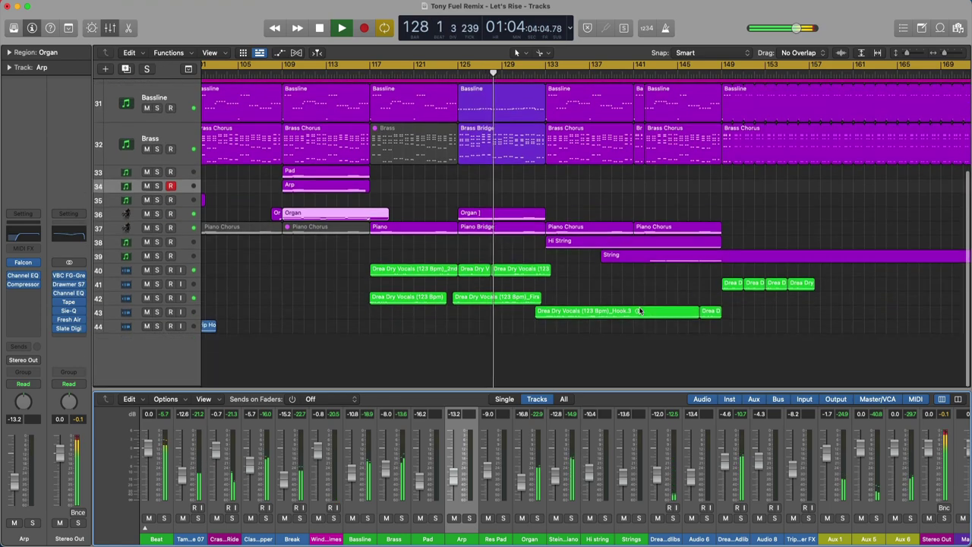
pyautogui.scroll(-5, 639, 311)
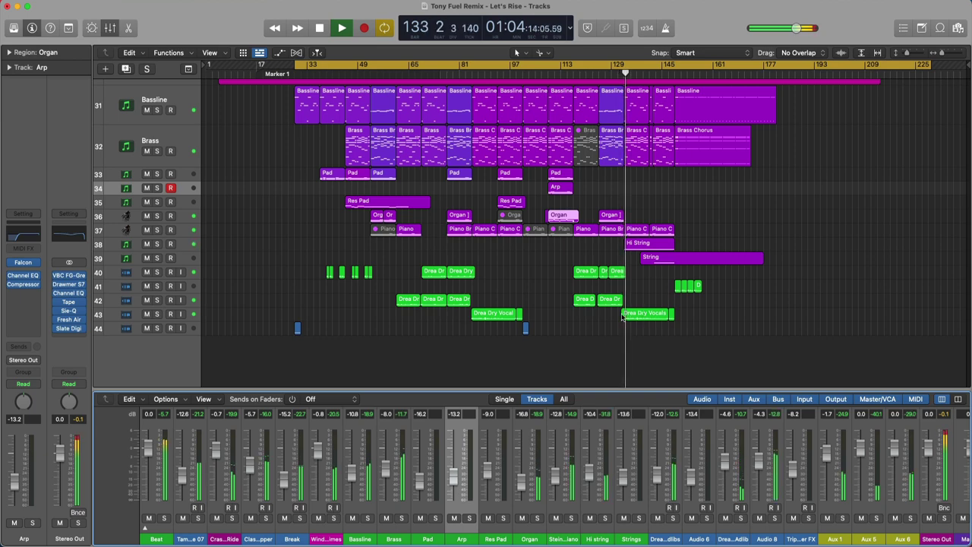
# - Mute the Beat, Crash & Ride, Classic Hat Topper and Breakbeat tracks during playback
pyautogui.scroll(4, 336, 218)
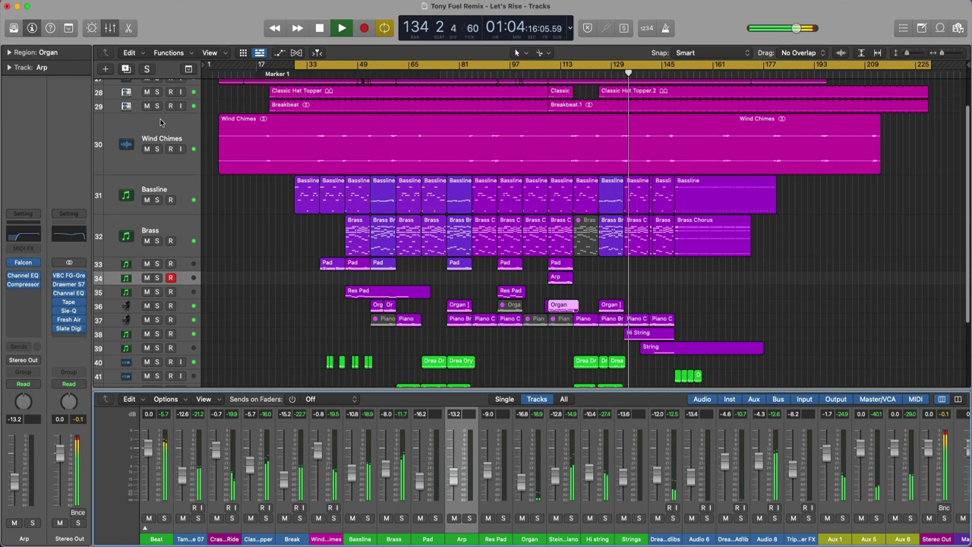
pyautogui.scroll(3, 156, 114)
pyautogui.click(147, 85)
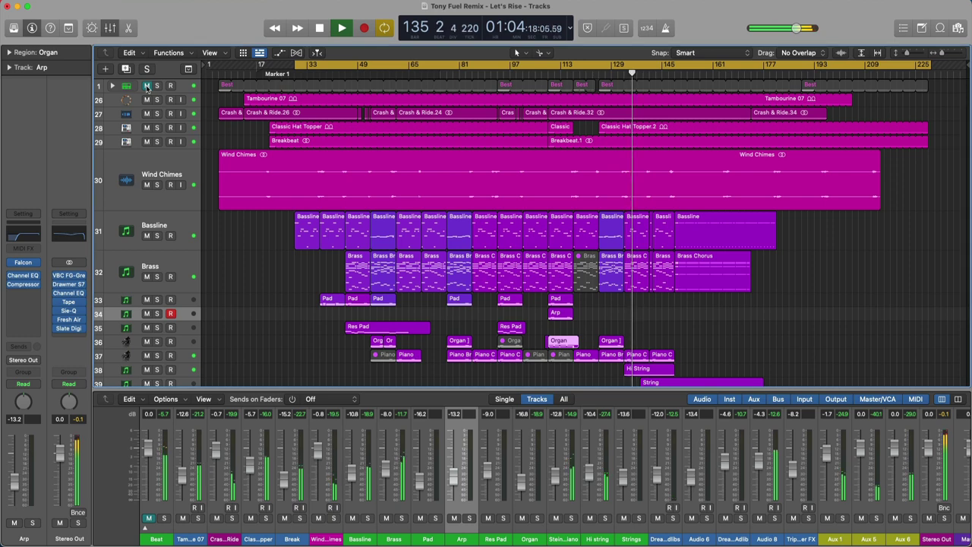
pyautogui.click(147, 114)
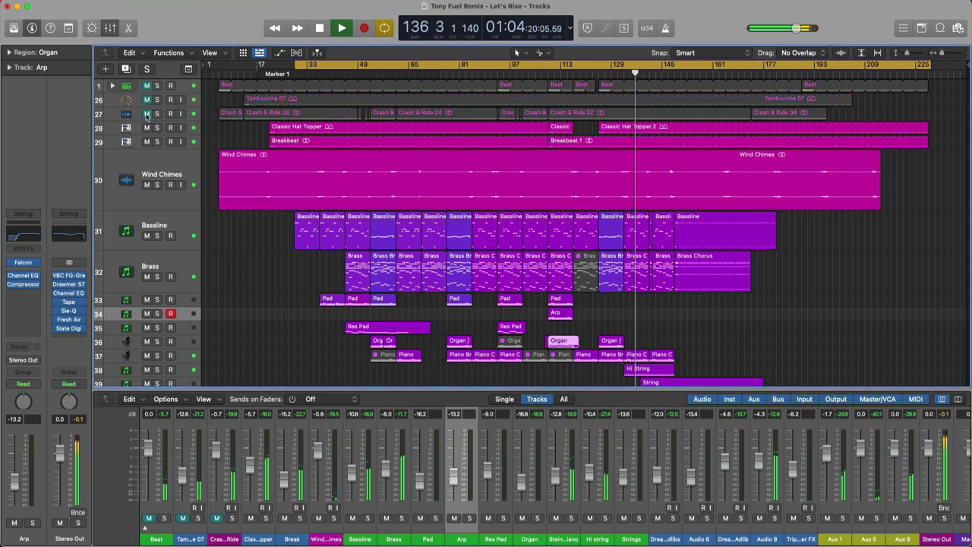
pyautogui.click(146, 128)
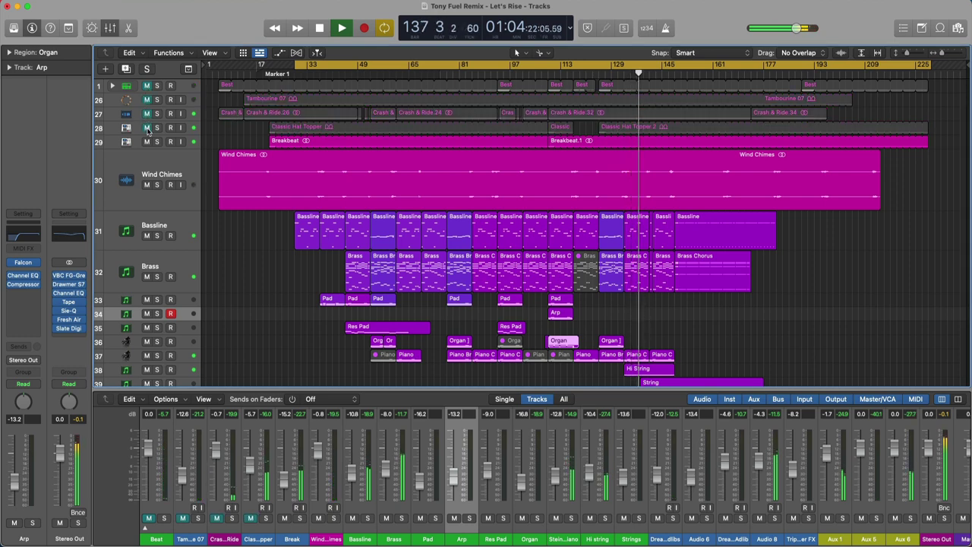
pyautogui.click(147, 141)
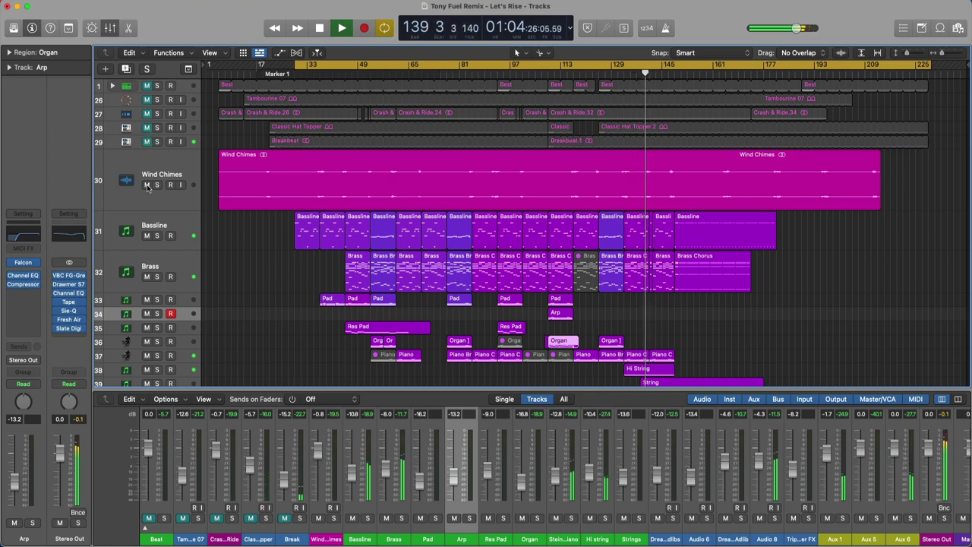
# - Unmute Breakbeat, Classic Hat Topper, Crash & Ride, Tambourine and Beat, then stop at bar 151
pyautogui.scroll(5, 630, 251)
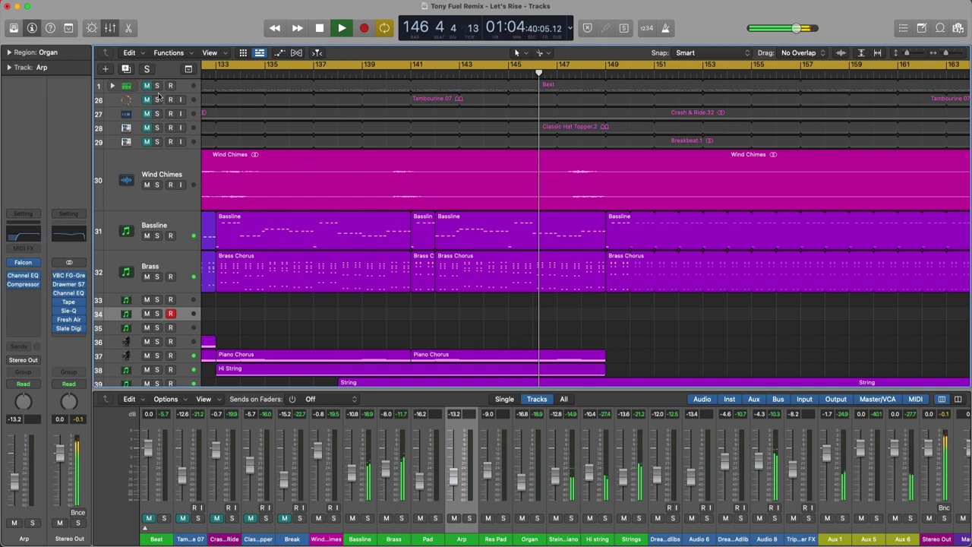
pyautogui.click(148, 141)
pyautogui.click(148, 128)
pyautogui.click(148, 114)
pyautogui.click(148, 100)
pyautogui.click(148, 85)
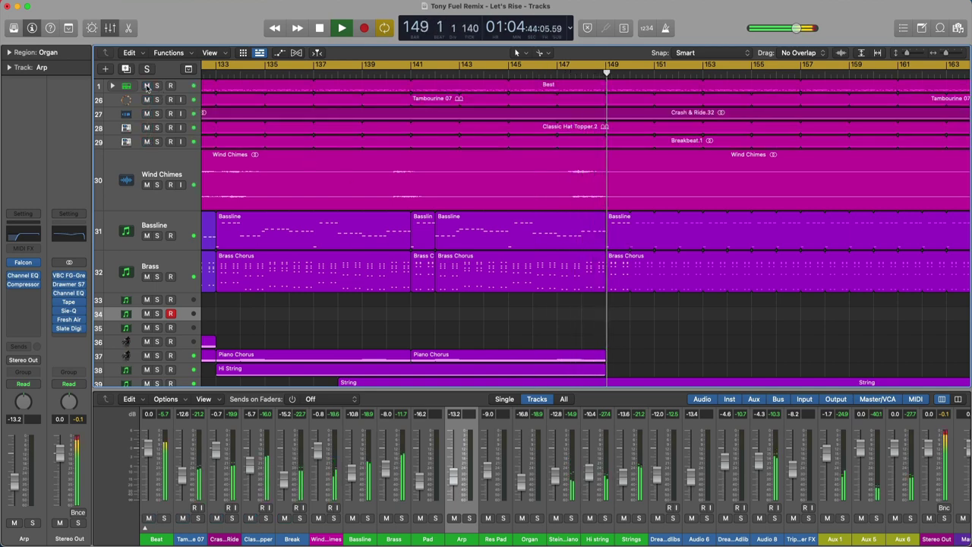
pyautogui.press('z')
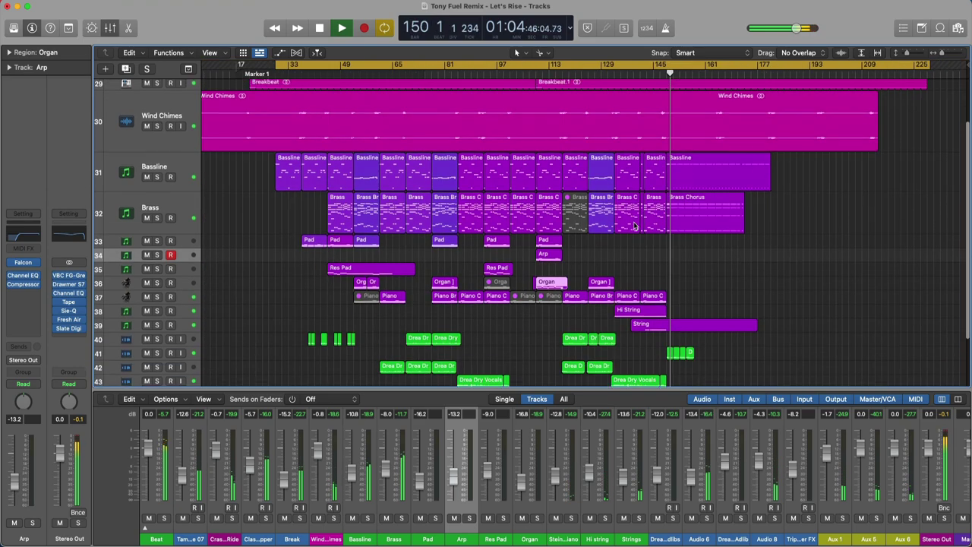
pyautogui.scroll(-1, 635, 225)
pyautogui.press('space')
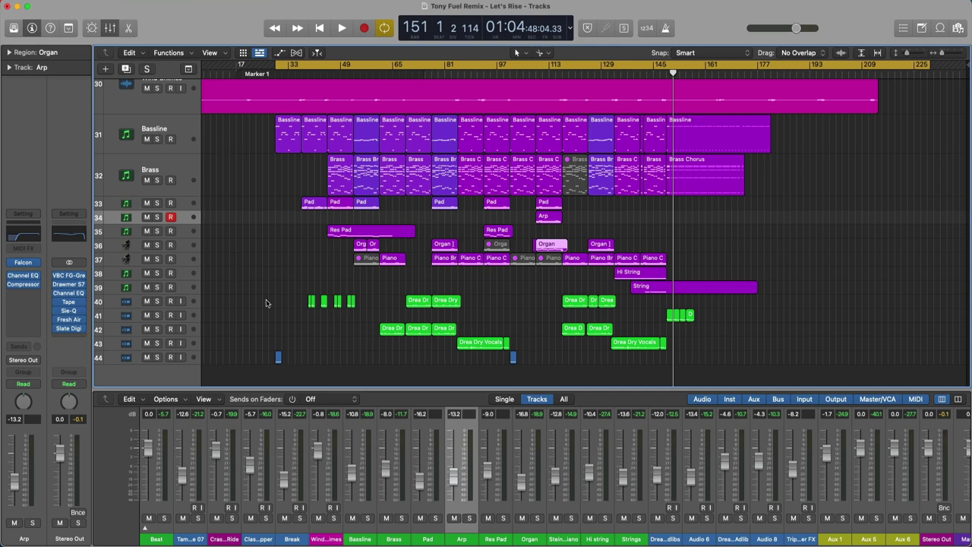
# - Enlarge the mixer to show inserts and sends, and open Stereo Out's VBC FG-Grey compressor
pyautogui.moveTo(278, 389); pyautogui.dragTo(296, 116)
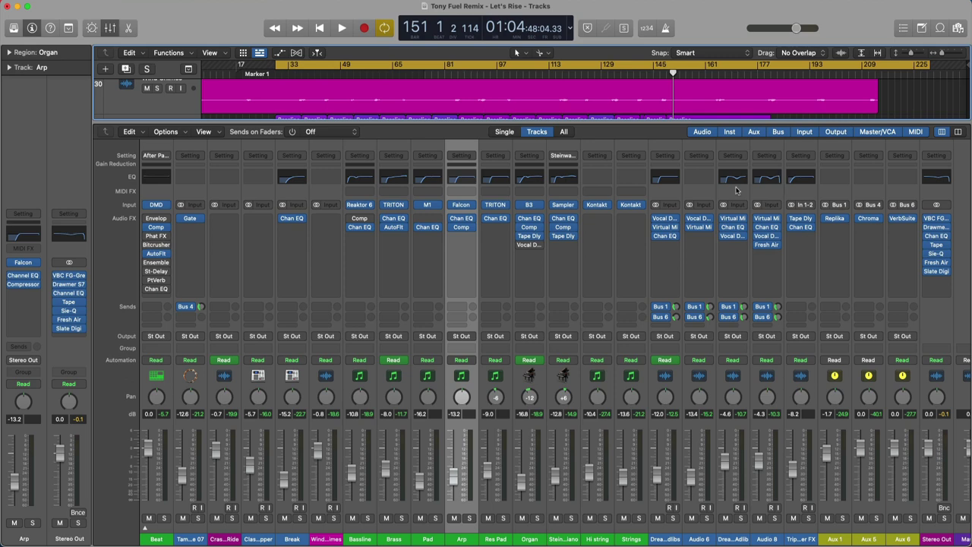
pyautogui.hscroll(2, 749, 288)
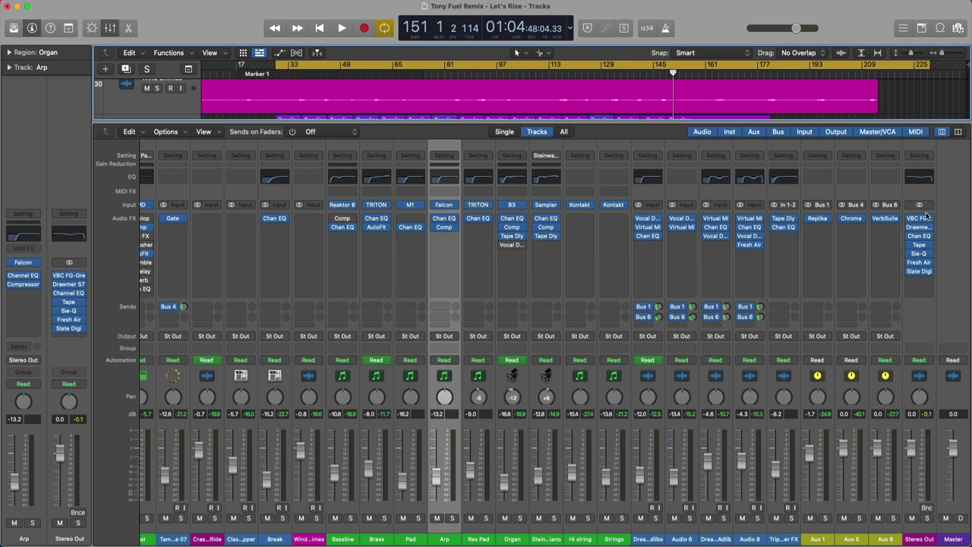
pyautogui.click(67, 277)
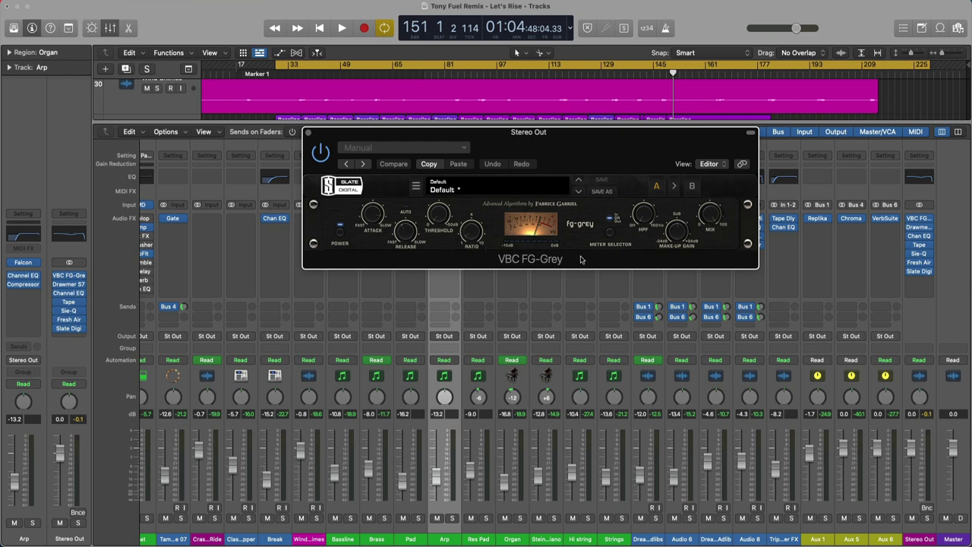
# - Review the Drawmer S73 on Stereo Out, then open its Channel EQ cutting 2.3 dB at 1040 Hz
pyautogui.click(65, 286)
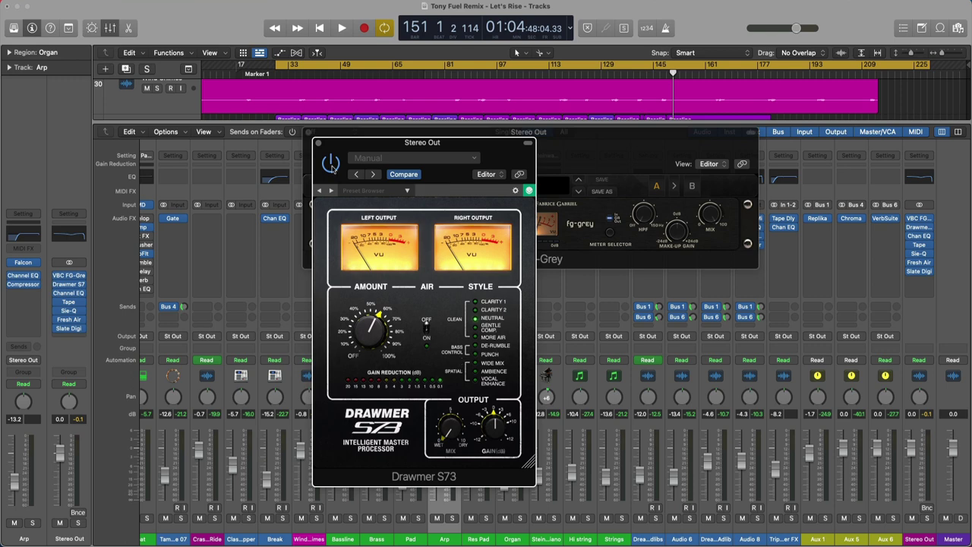
pyautogui.click(319, 144)
pyautogui.click(70, 293)
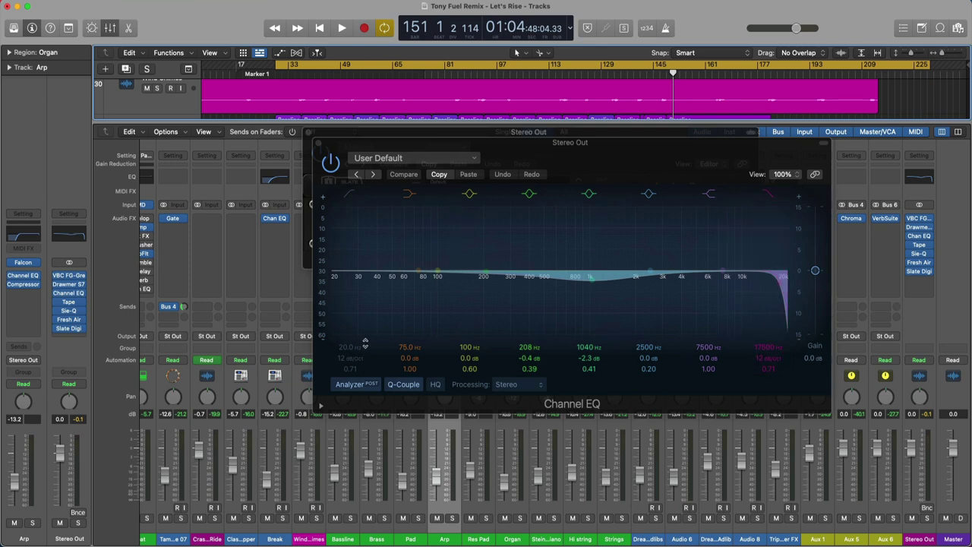
# - Review Stereo Out's Softube Tape plugin, then open the Soundtoys Sie-Q equaliser
pyautogui.click(70, 306)
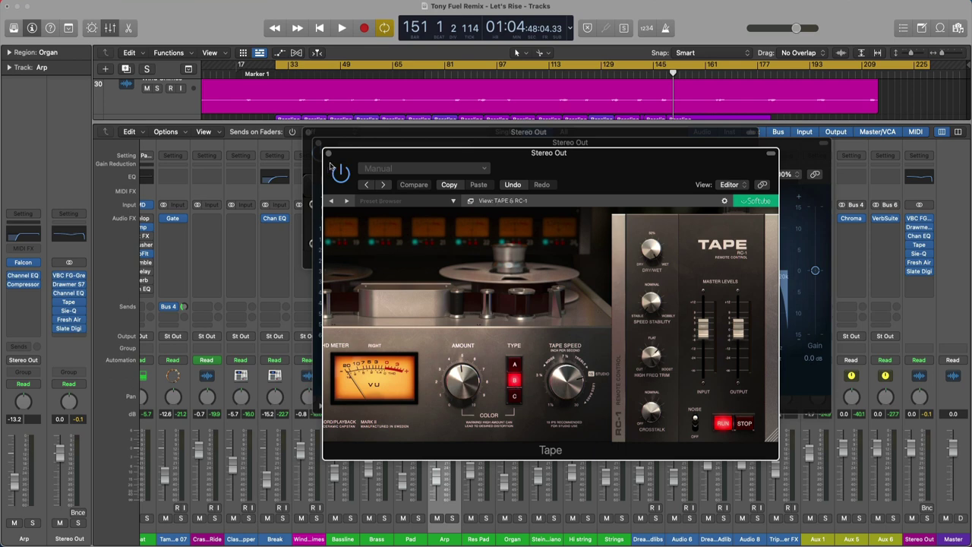
pyautogui.click(328, 155)
pyautogui.click(71, 311)
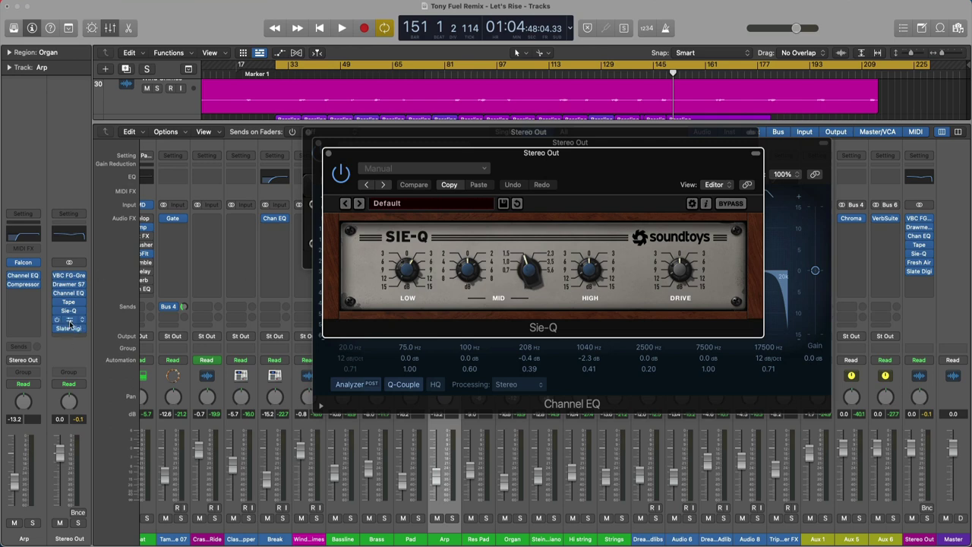
# - Review and close the Fresh Air plugin, and close the Sie-Q window
pyautogui.click(69, 320)
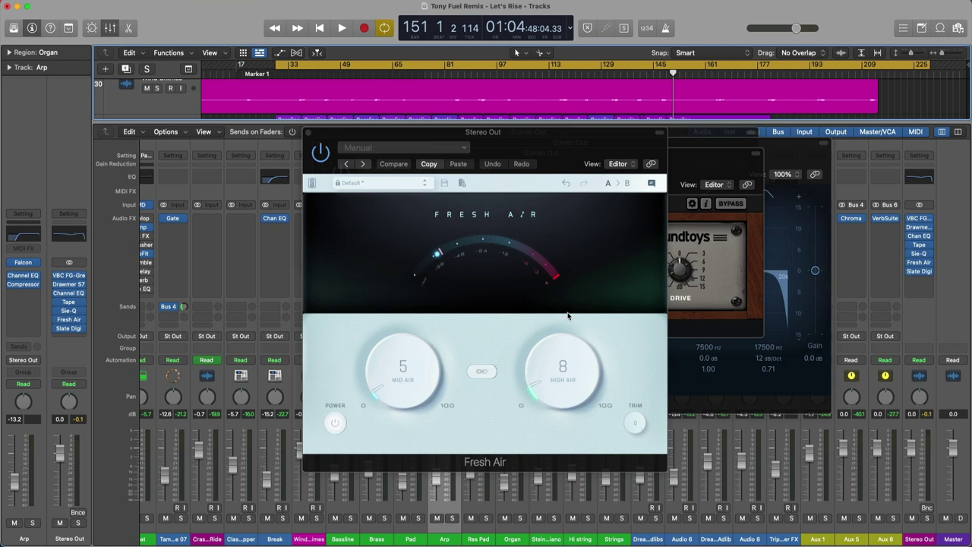
pyautogui.click(308, 133)
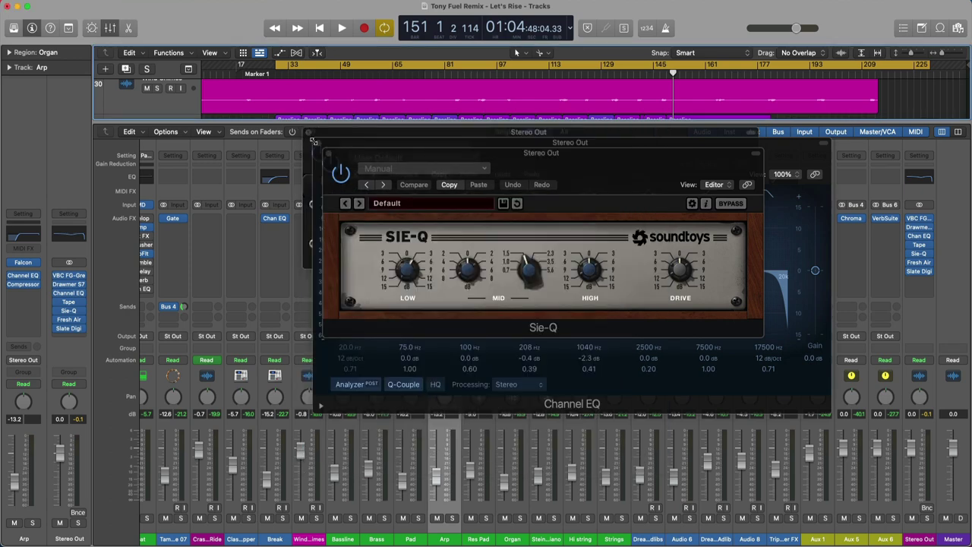
pyautogui.click(318, 151)
# - Review the Slate Digital FG-X, then close the FG-X, Channel EQ and VBC FG-Grey windows
pyautogui.click(76, 329)
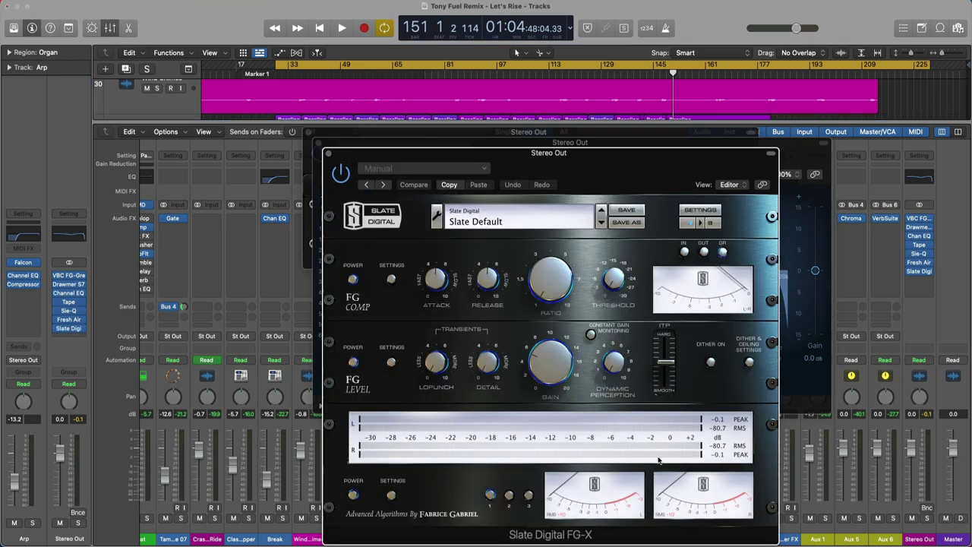
pyautogui.click(329, 153)
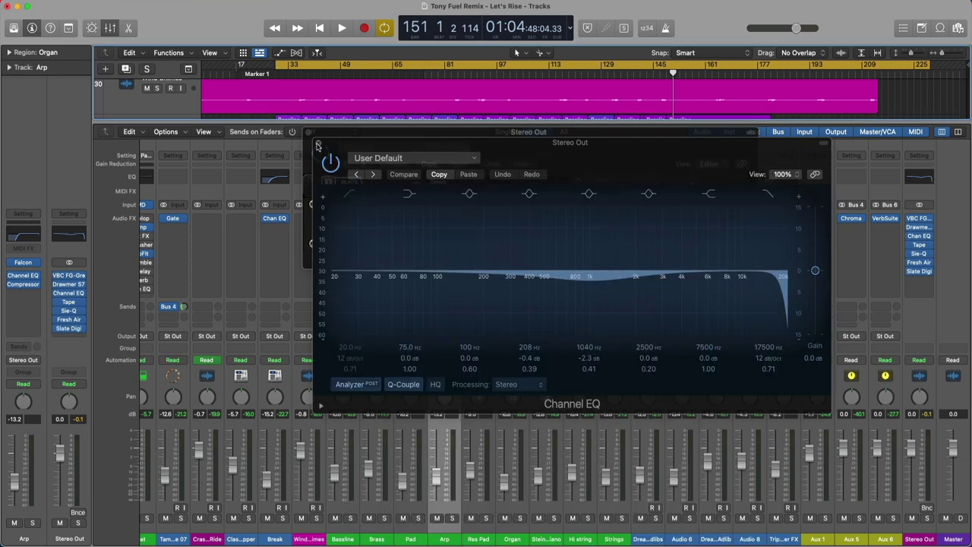
pyautogui.click(318, 145)
pyautogui.click(309, 137)
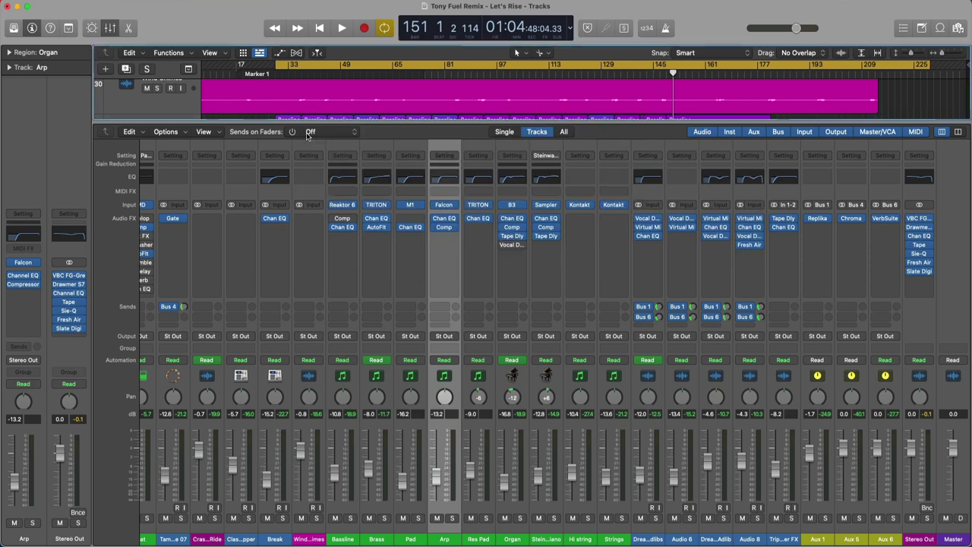
# - Reopen Stereo Out's Slate Digital FG-X and play the song from bar 81
pyautogui.click(67, 328)
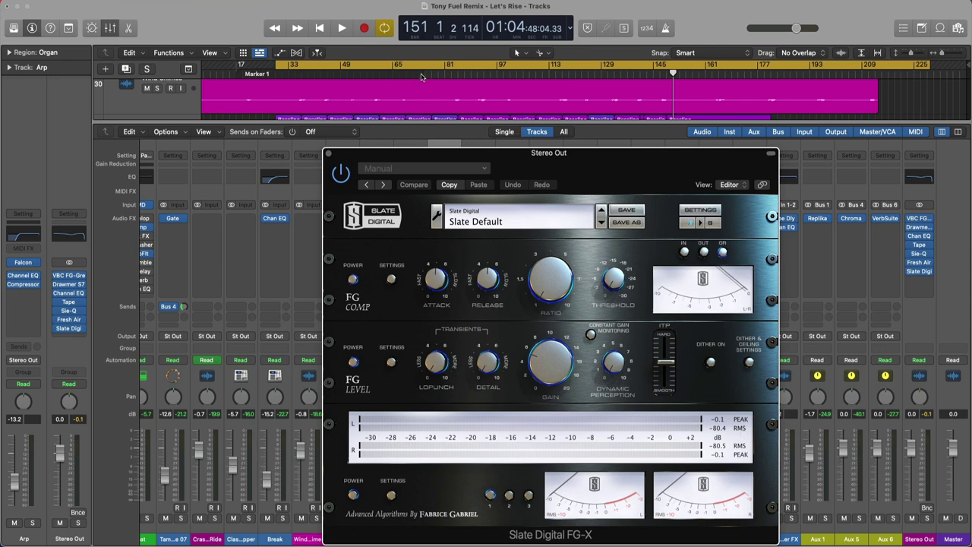
pyautogui.click(451, 74)
pyautogui.press('space')
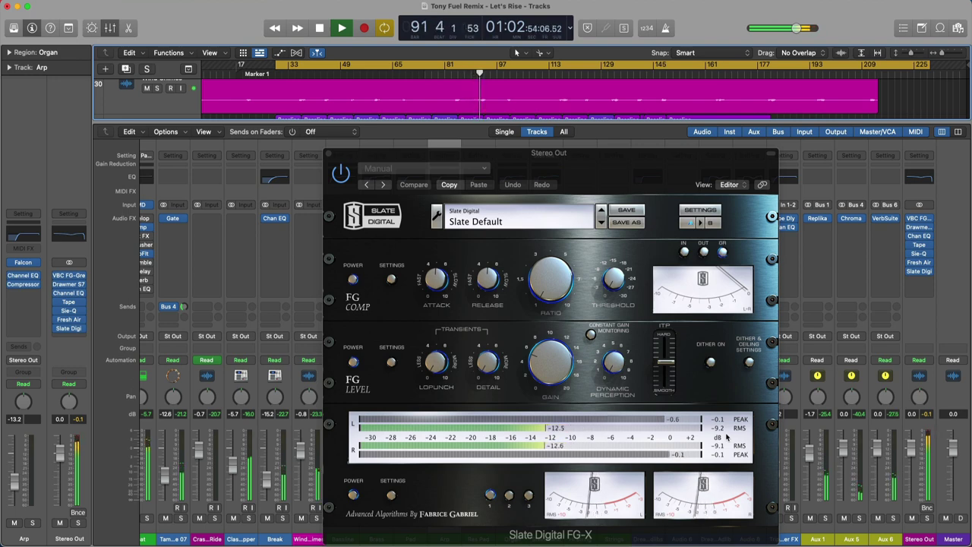
# - Close the FG-X plugin window and stop playback at bar 93
pyautogui.click(330, 153)
pyautogui.press('space')
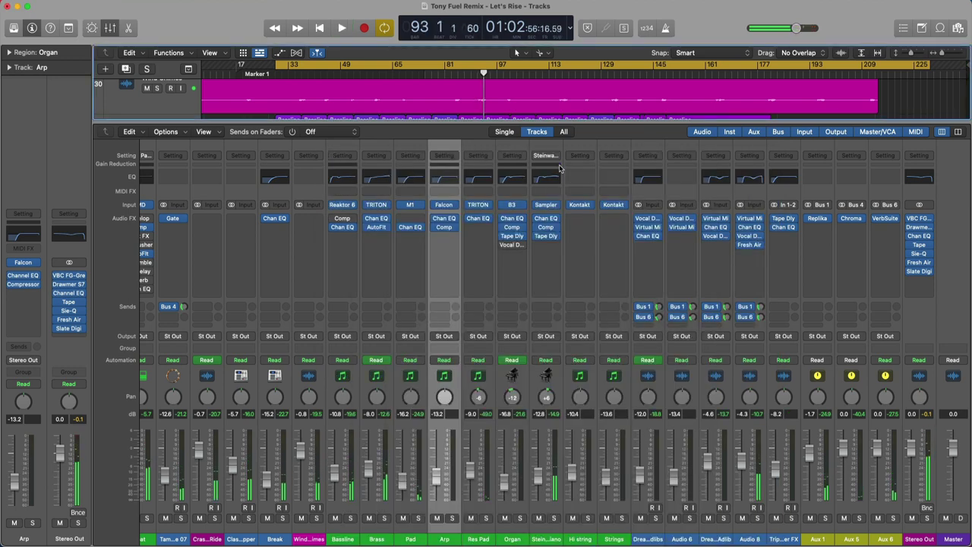